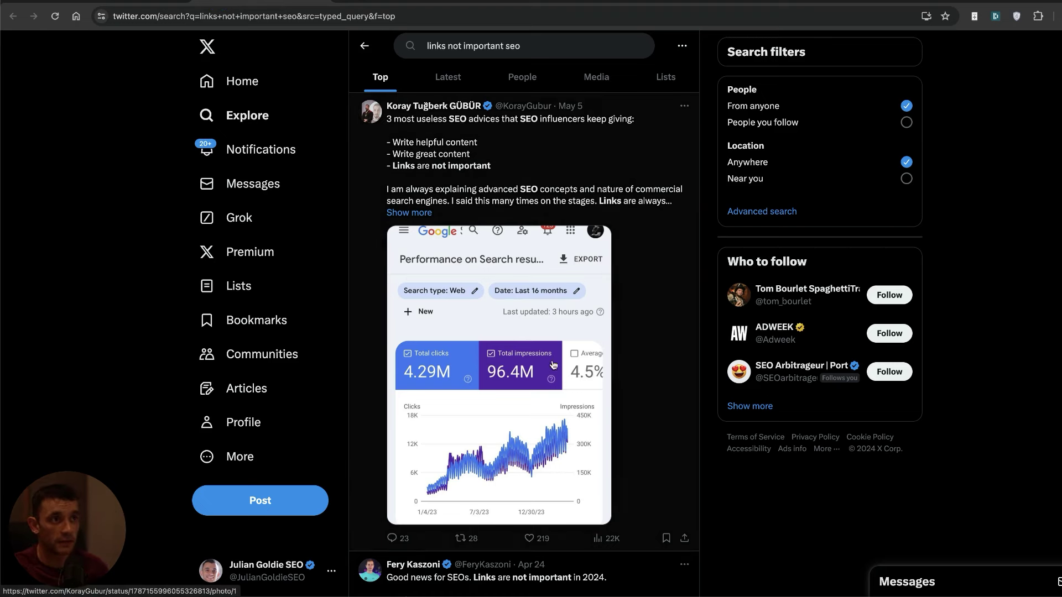
- Scroll the 'links not important seo' results down to the Search Engine Journal post
{"action": "scroll", "coordinate": [532, 396], "scroll_direction": "down", "scroll_amount": 8}
{"action": "scroll", "coordinate": [545, 394], "scroll_direction": "down", "scroll_amount": 15}
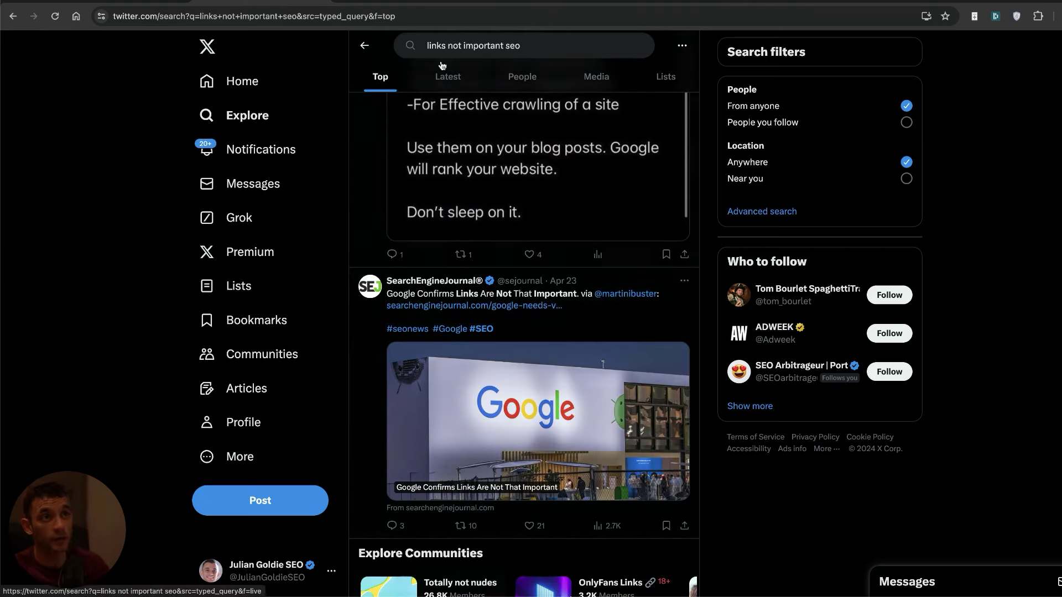
- Open the SEJ article 'Google Confirms Links Are Not That Important' and scroll through it
{"action": "left_click", "coordinate": [414, 8]}
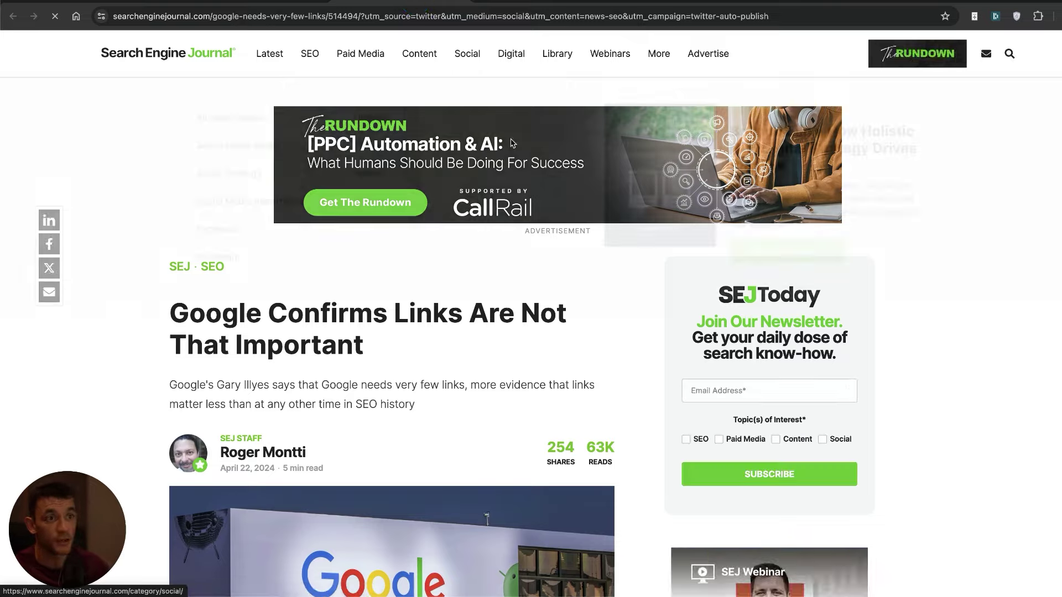
{"action": "scroll", "coordinate": [407, 424], "scroll_direction": "down", "scroll_amount": 1}
{"action": "scroll", "coordinate": [406, 424], "scroll_direction": "down", "scroll_amount": 5}
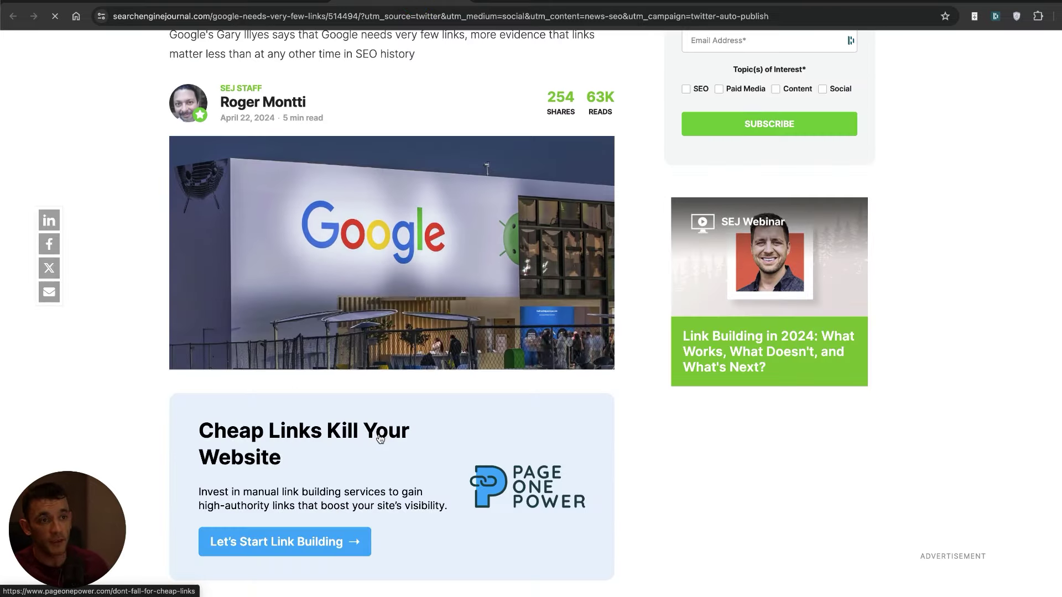
{"action": "scroll", "coordinate": [394, 283], "scroll_direction": "down", "scroll_amount": 2}
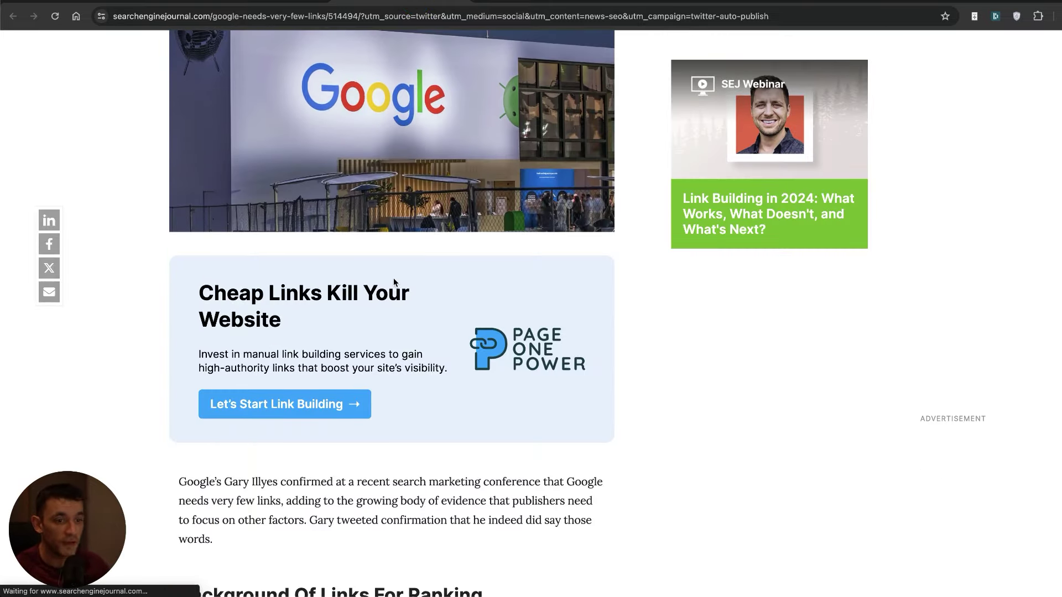
{"action": "scroll", "coordinate": [393, 279], "scroll_direction": "down", "scroll_amount": 9}
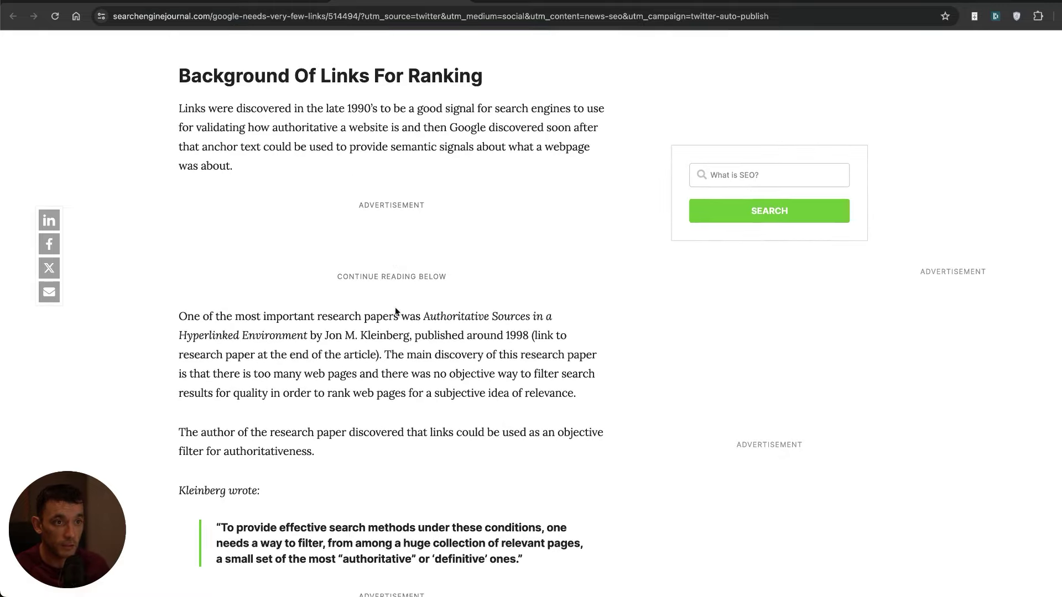
{"action": "scroll", "coordinate": [395, 288], "scroll_direction": "down", "scroll_amount": 4}
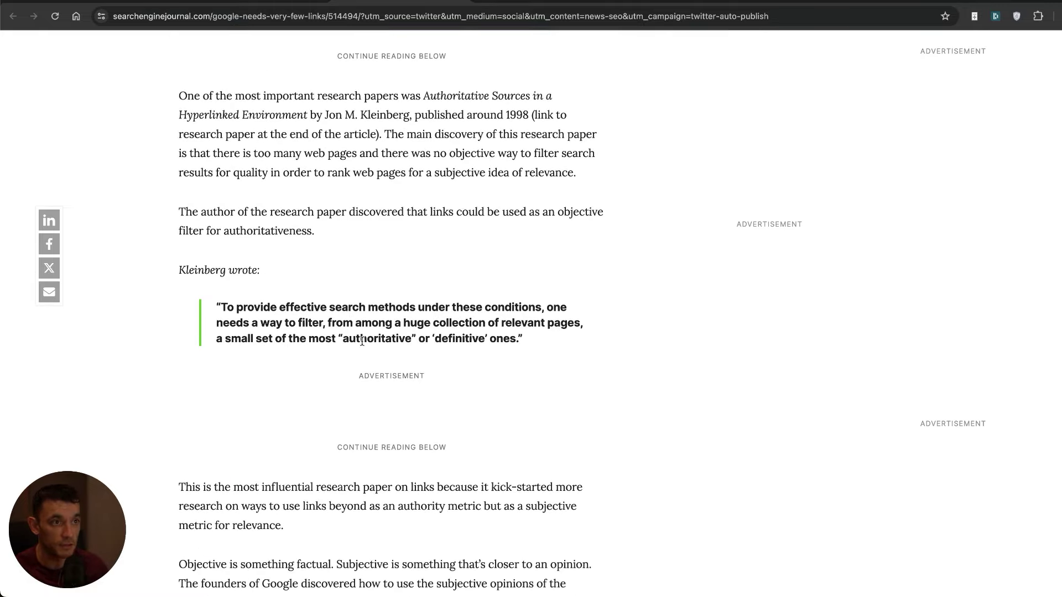
- Scroll back up and highlight the subtitle's claim that links matter less
{"action": "scroll", "coordinate": [377, 259], "scroll_direction": "up", "scroll_amount": 13}
{"action": "scroll", "coordinate": [322, 120], "scroll_direction": "up", "scroll_amount": 5}
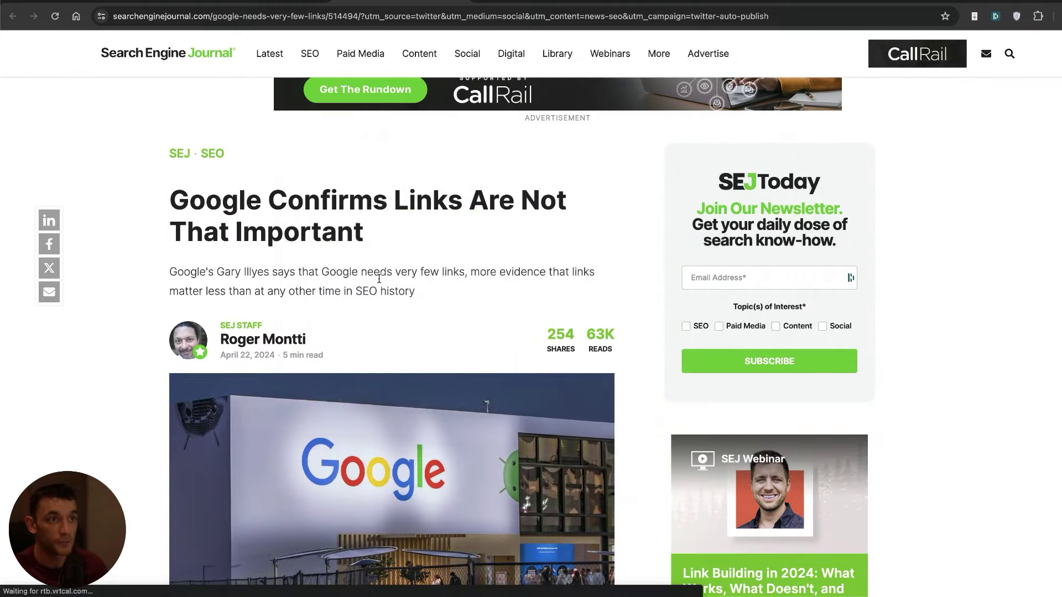
{"action": "left_click_drag", "start_coordinate": [571, 269], "coordinate": [599, 281]}
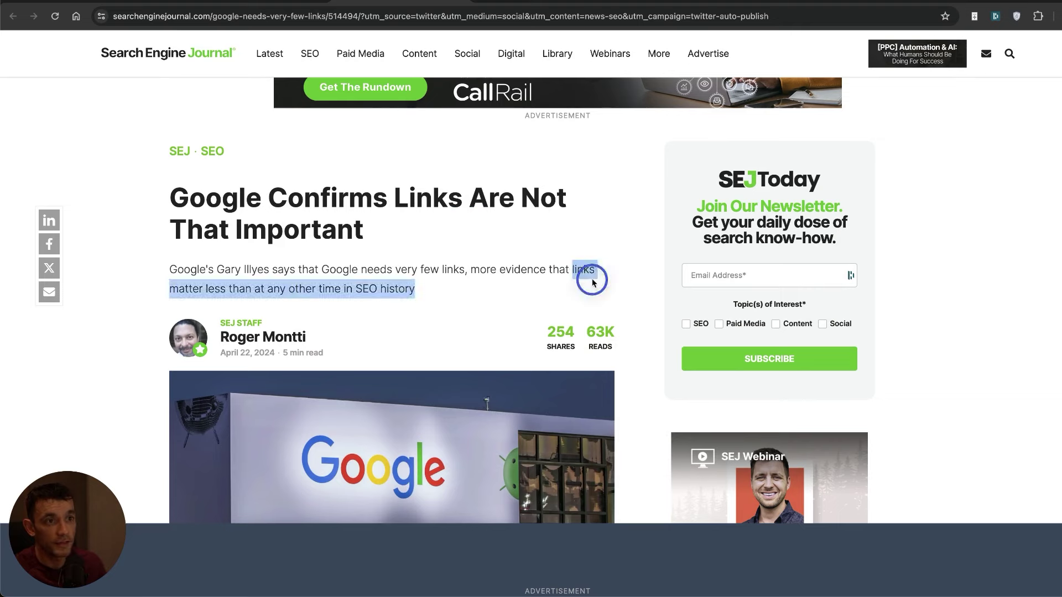
{"action": "left_click", "coordinate": [442, 274]}
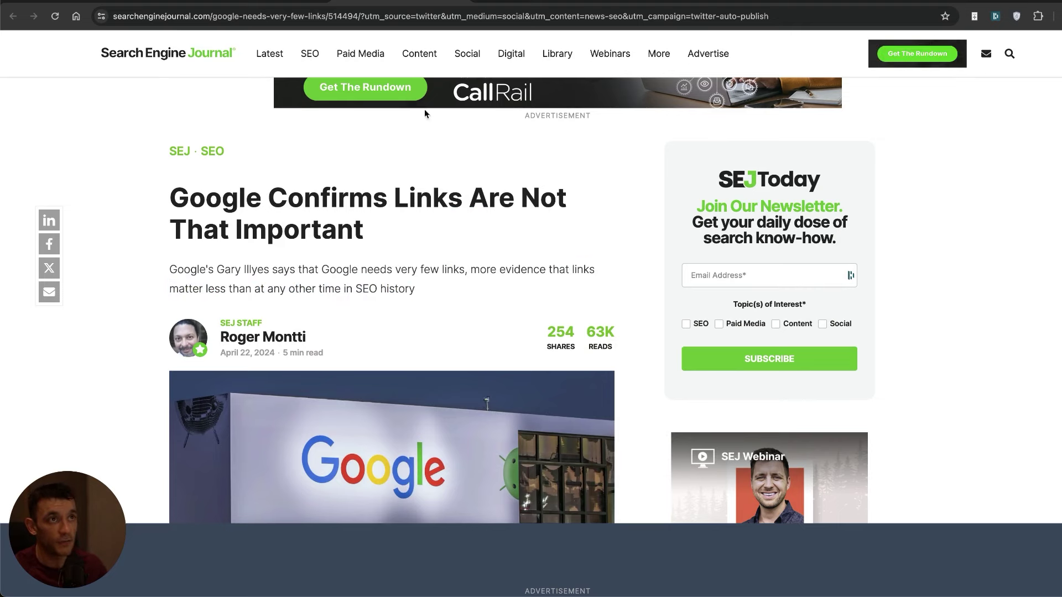
- Back on the X results, open the full post on the 3 most useless SEO advices
{"action": "key", "text": "ctrl+Tab"}
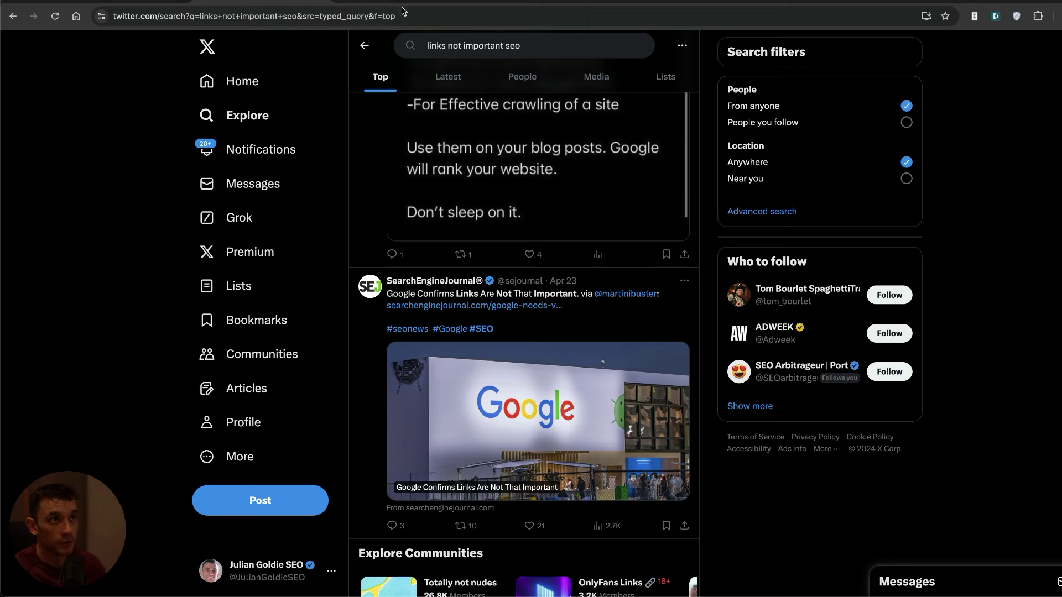
{"action": "key", "text": "ctrl+Tab"}
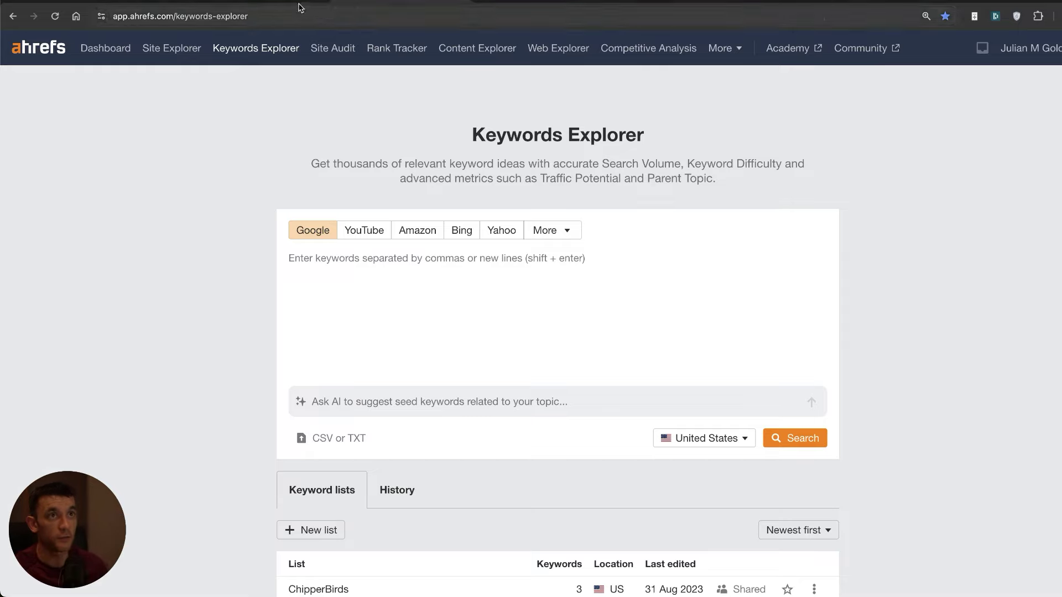
{"action": "key", "text": "ctrl+shift+Tab"}
{"action": "left_click", "coordinate": [570, 163]}
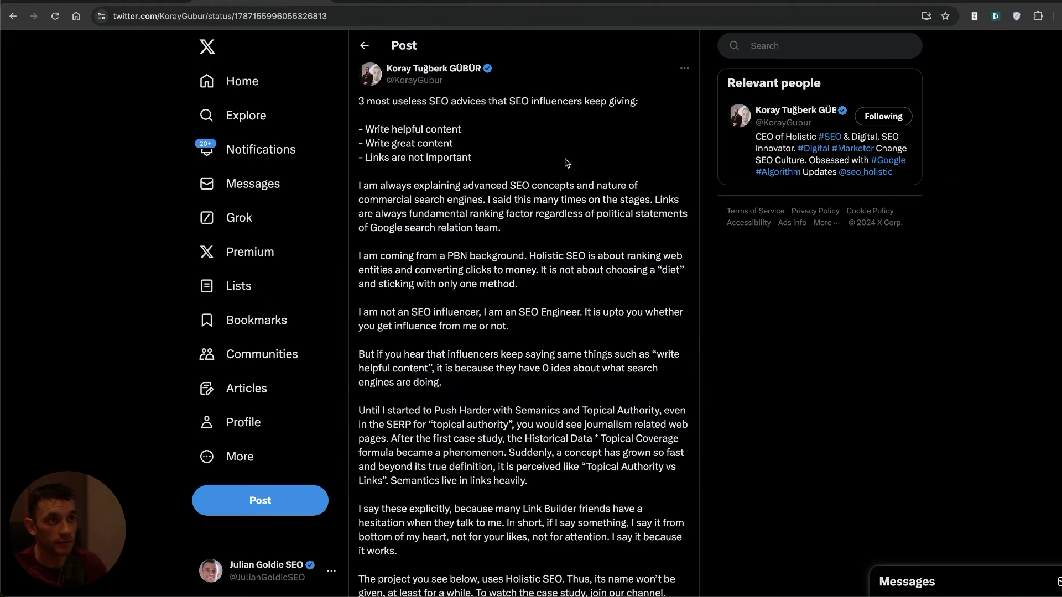
- Enlarge the post, highlight its opening line and three advices, then go to Ahrefs
{"action": "triple_click", "coordinate": [356, 103]}
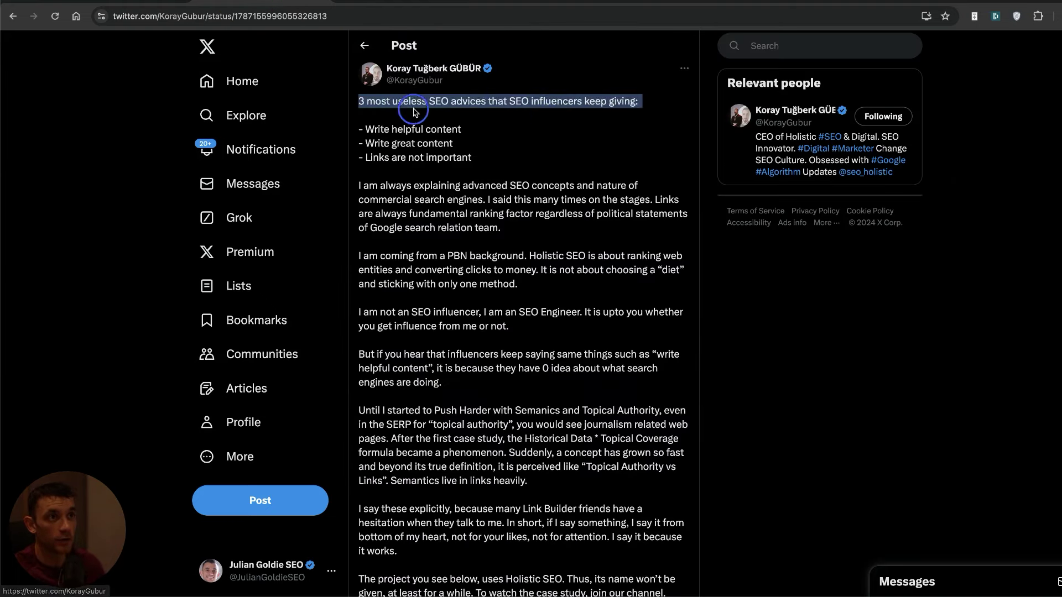
{"action": "left_click", "coordinate": [602, 124]}
{"action": "key", "text": "ctrl+plus"}
{"action": "key", "text": "ctrl+plus"}
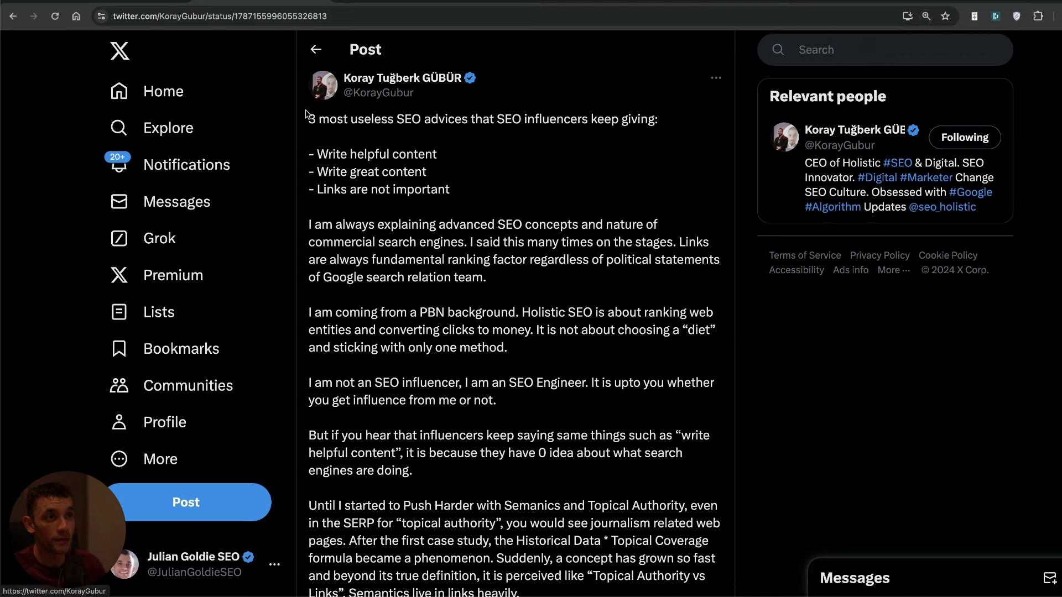
{"action": "left_click_drag", "start_coordinate": [304, 114], "coordinate": [587, 190]}
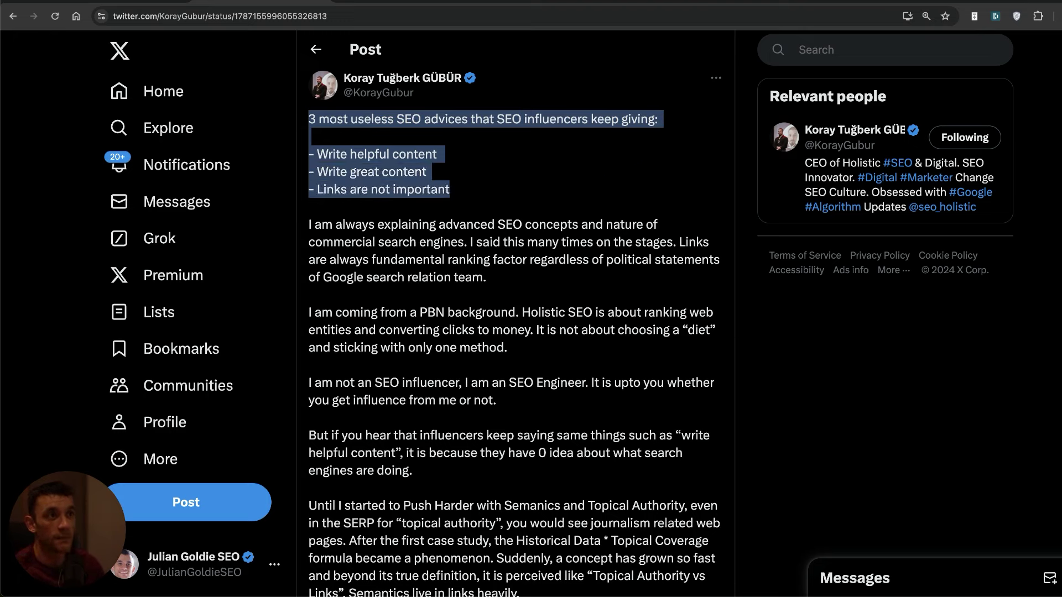
{"action": "left_click", "coordinate": [356, 3]}
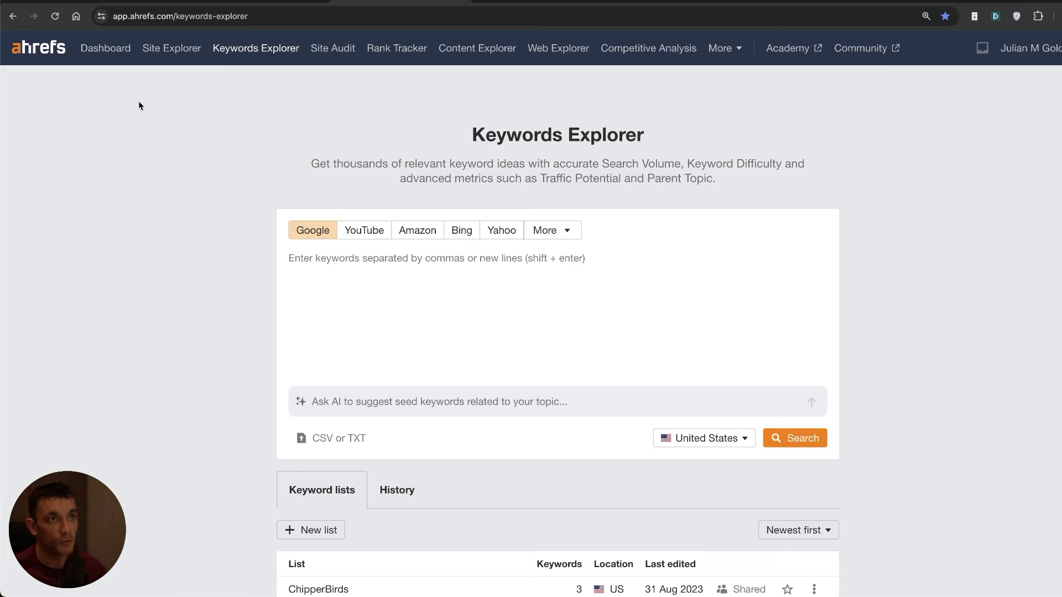
- Look up reddit.com in Ahrefs and review its site overview
{"action": "left_click", "coordinate": [114, 48]}
{"action": "type", "text": "reddit"}
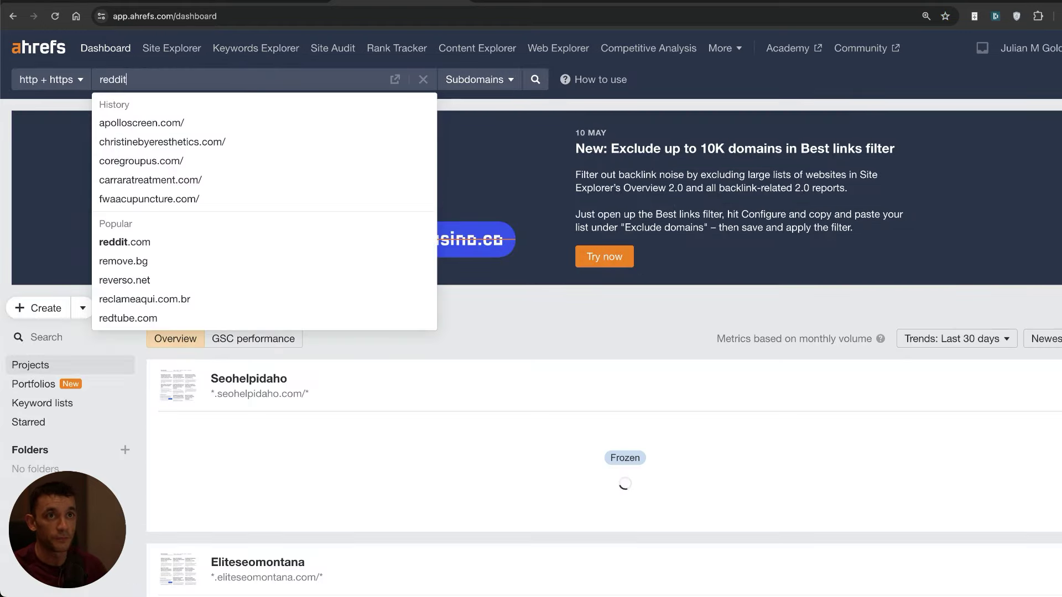
{"action": "type", "text": ".com"}
{"action": "key", "text": "Return"}
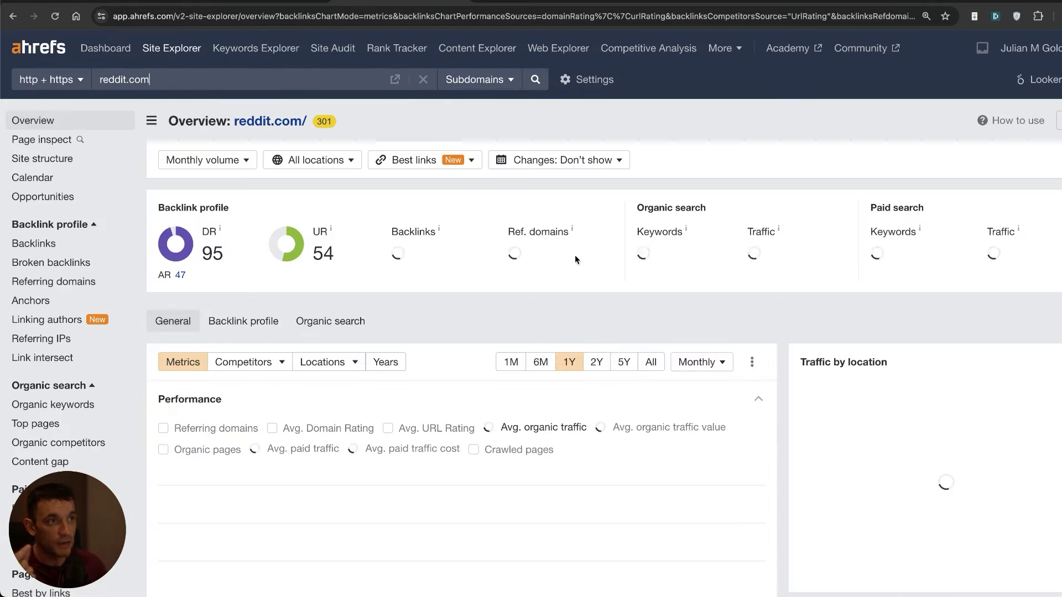
{"action": "scroll", "coordinate": [575, 254], "scroll_direction": "down", "scroll_amount": 4}
{"action": "scroll", "coordinate": [575, 195], "scroll_direction": "up", "scroll_amount": 4}
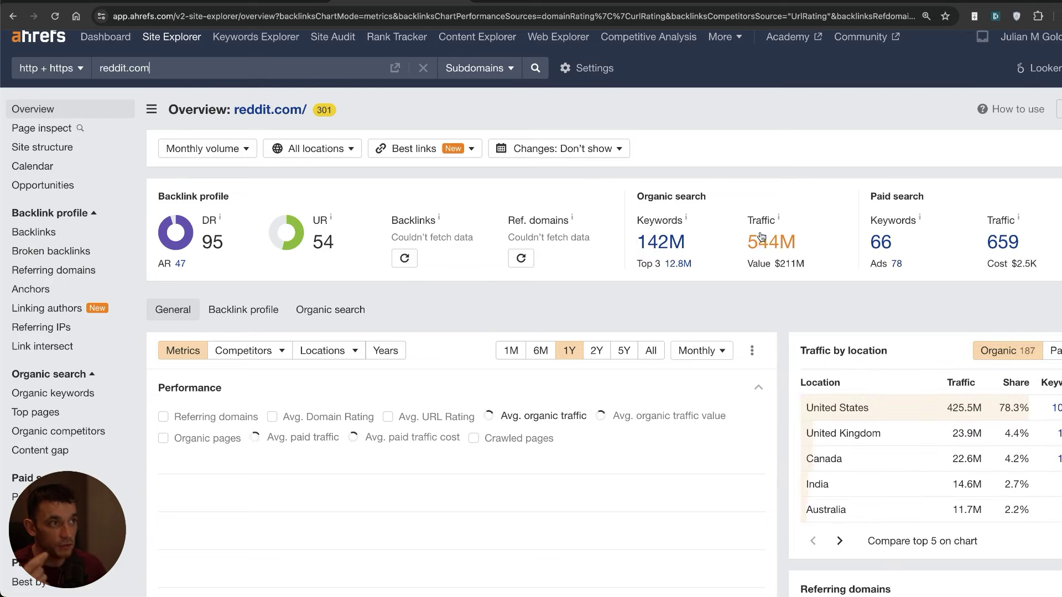
{"action": "scroll", "coordinate": [751, 260], "scroll_direction": "down", "scroll_amount": 3}
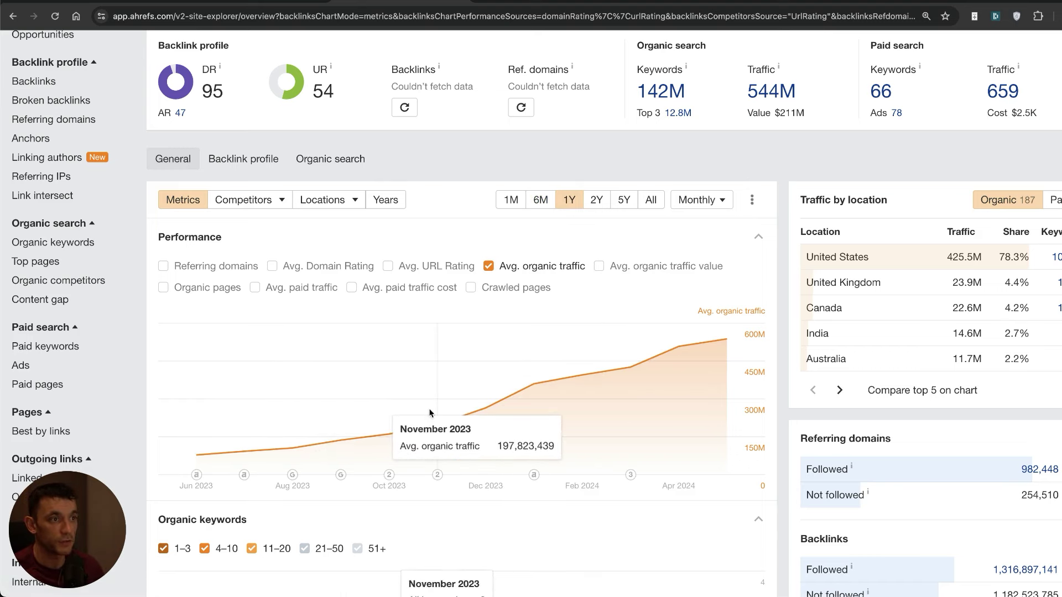
{"action": "scroll", "coordinate": [432, 150], "scroll_direction": "up", "scroll_amount": 3}
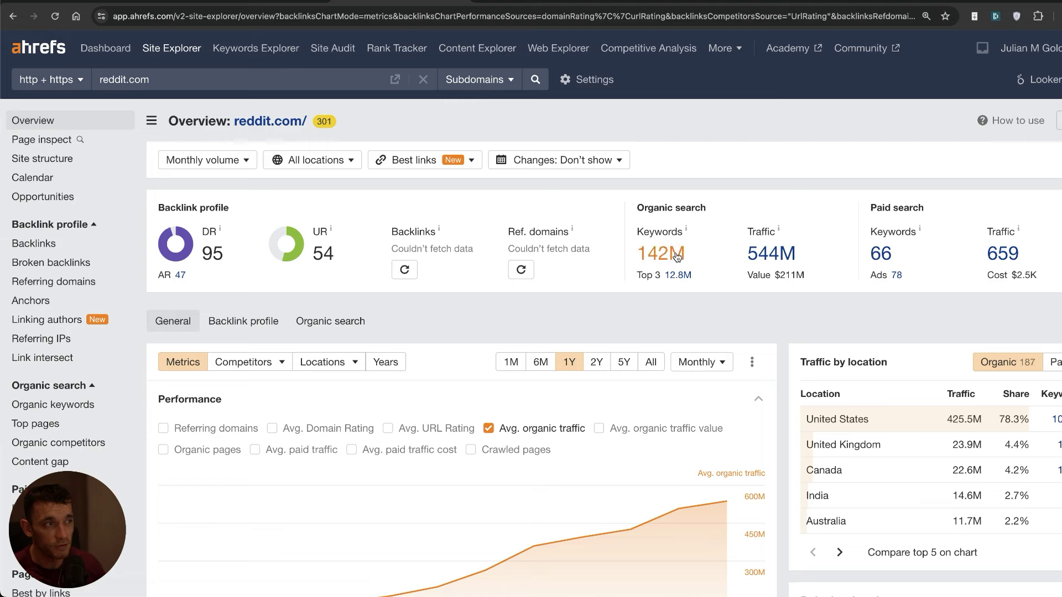
- Open reddit.com's organic keywords, note KD 55 for iphone 15 pro max, and view that thread
{"action": "left_click", "coordinate": [672, 254]}
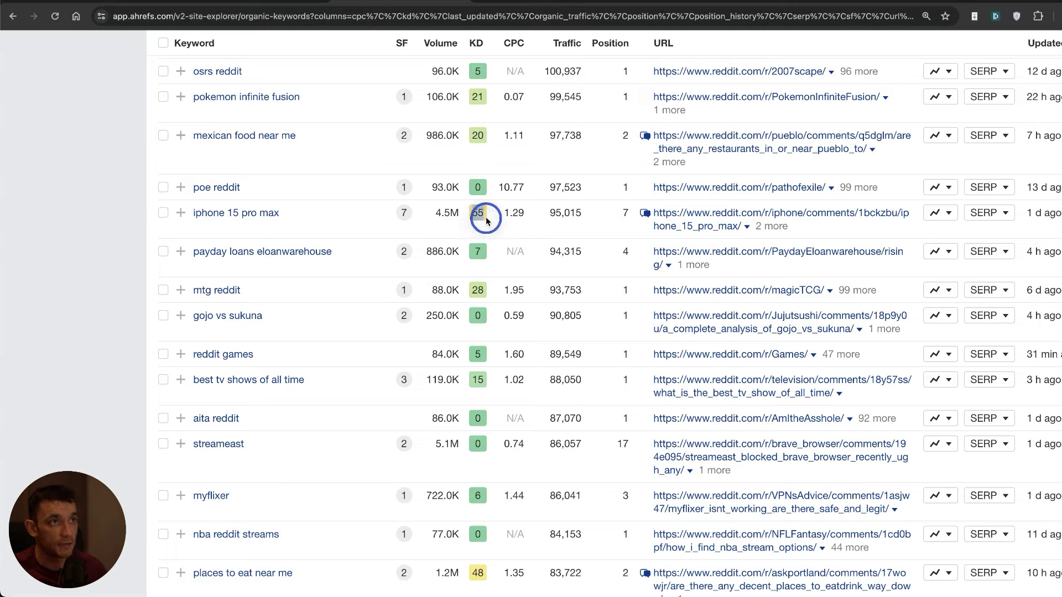
{"action": "left_click_drag", "start_coordinate": [486, 215], "coordinate": [462, 224]}
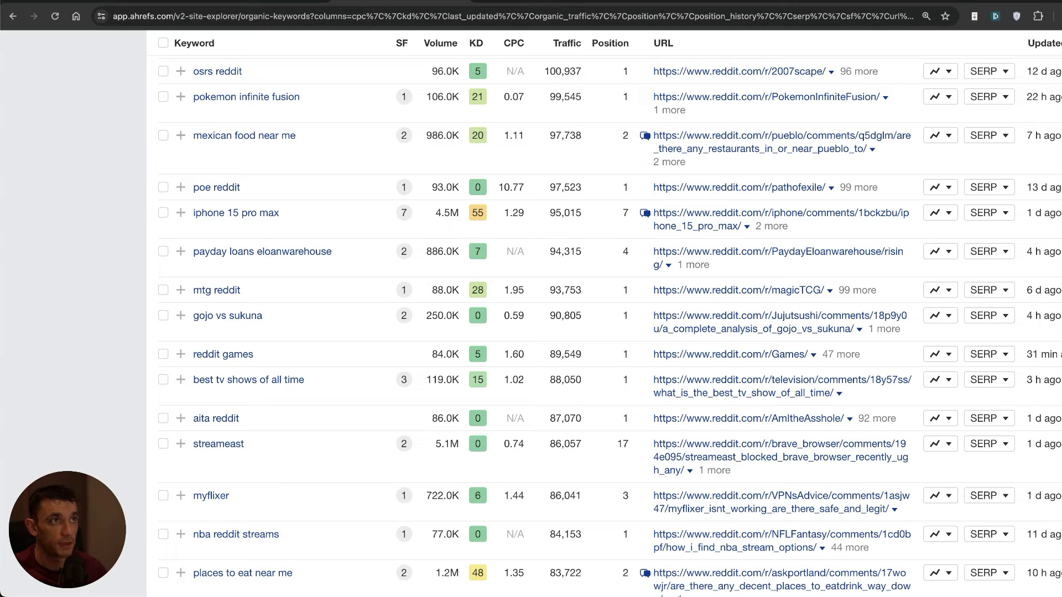
{"action": "key", "text": "ctrl+Tab"}
{"action": "scroll", "coordinate": [464, 232], "scroll_direction": "down", "scroll_amount": 15}
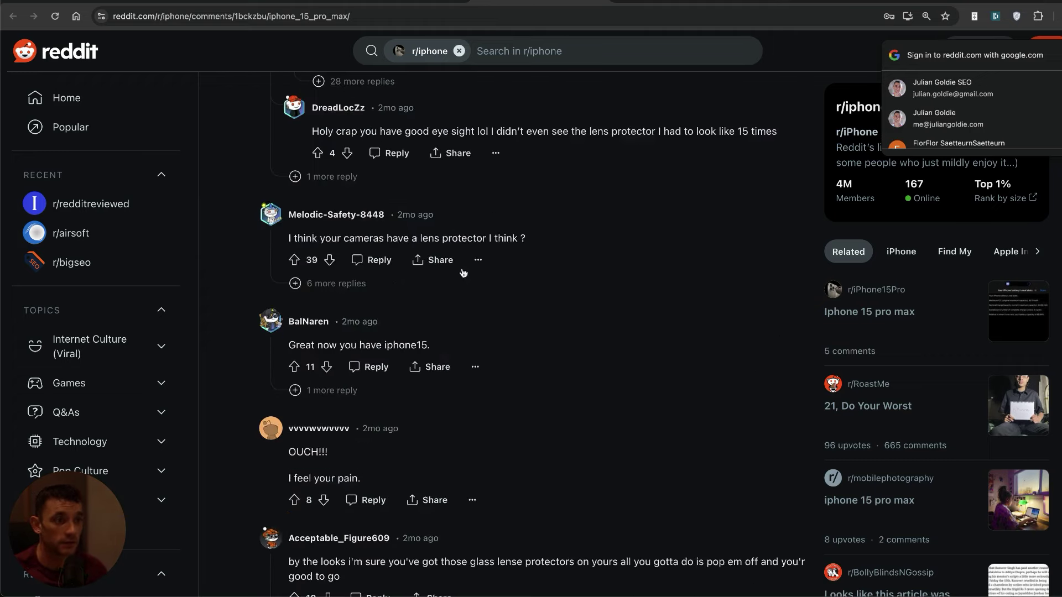
{"action": "scroll", "coordinate": [463, 272], "scroll_direction": "up", "scroll_amount": 15}
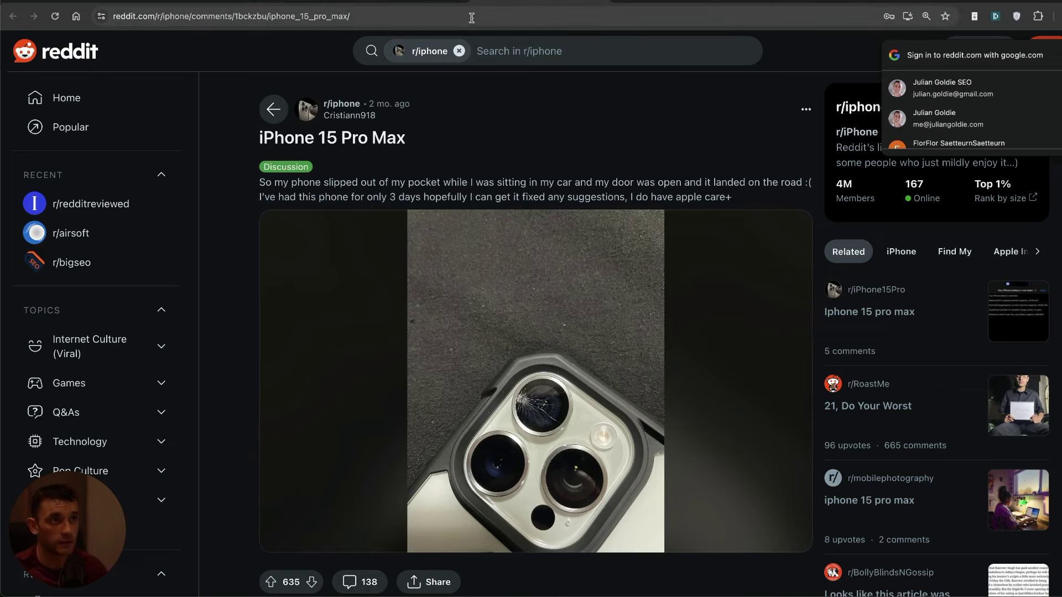
- On the iphone 15 pro max keyword overview, highlight the 1.3M traffic potential
{"action": "key", "text": "ctrl+shift+Tab"}
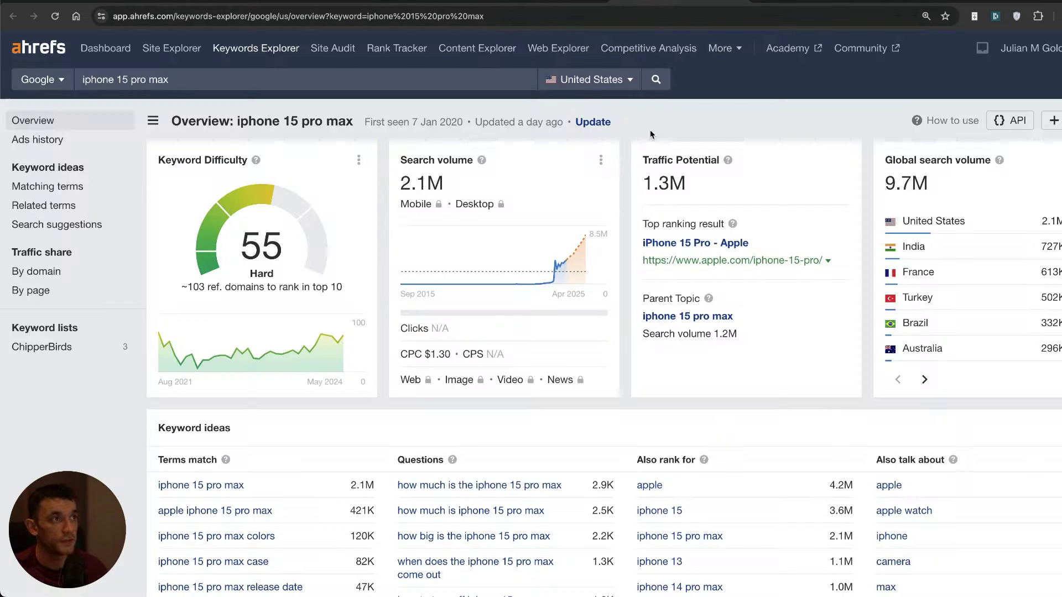
{"action": "left_click_drag", "start_coordinate": [641, 160], "coordinate": [681, 184]}
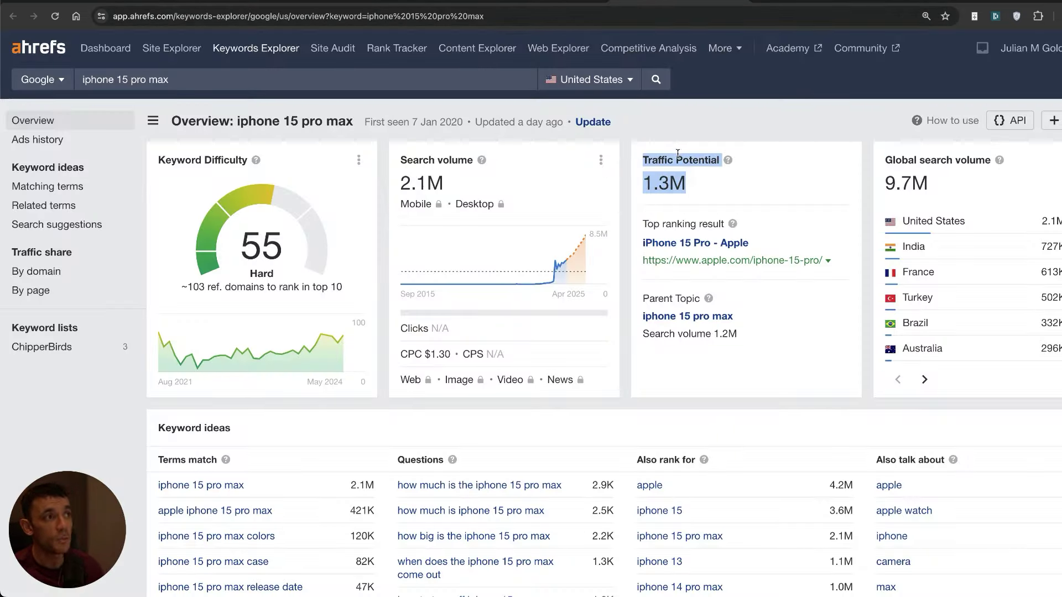
{"action": "left_click", "coordinate": [681, 173]}
{"action": "scroll", "coordinate": [575, 320], "scroll_direction": "down", "scroll_amount": 20}
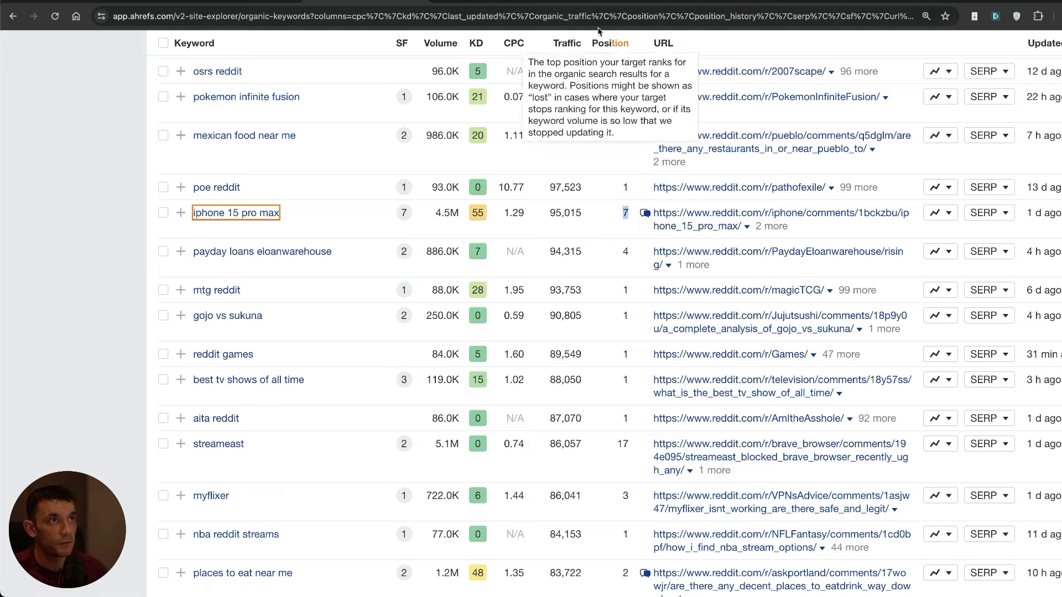
- Open the ranking Reddit iPhone 15 Pro Max post and return to the organic keywords table
{"action": "left_click", "coordinate": [719, 213]}
{"action": "scroll", "coordinate": [491, 159], "scroll_direction": "down", "scroll_amount": 15}
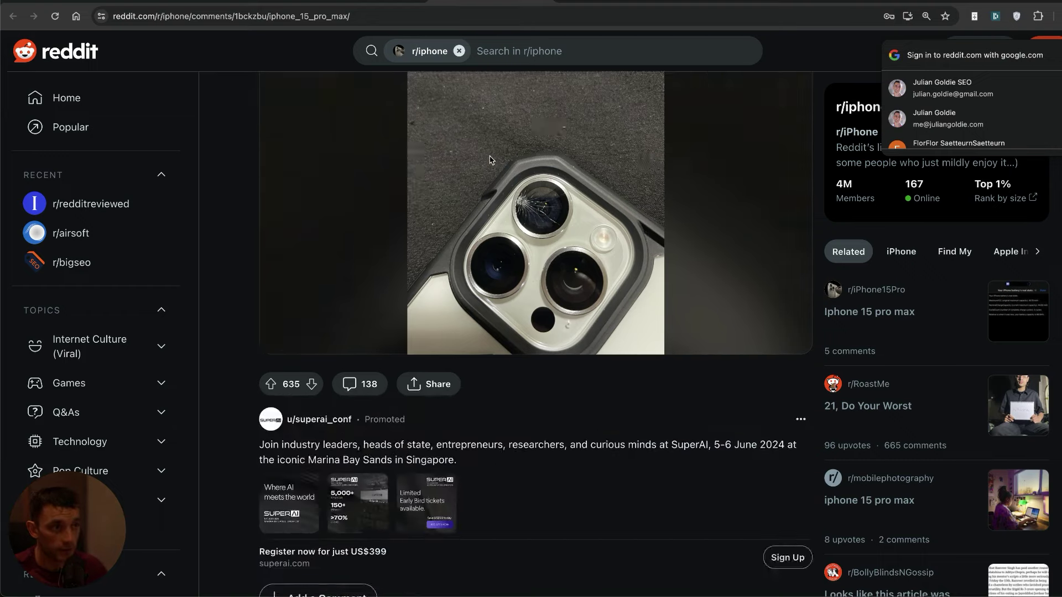
{"action": "scroll", "coordinate": [454, 110], "scroll_direction": "up", "scroll_amount": 15}
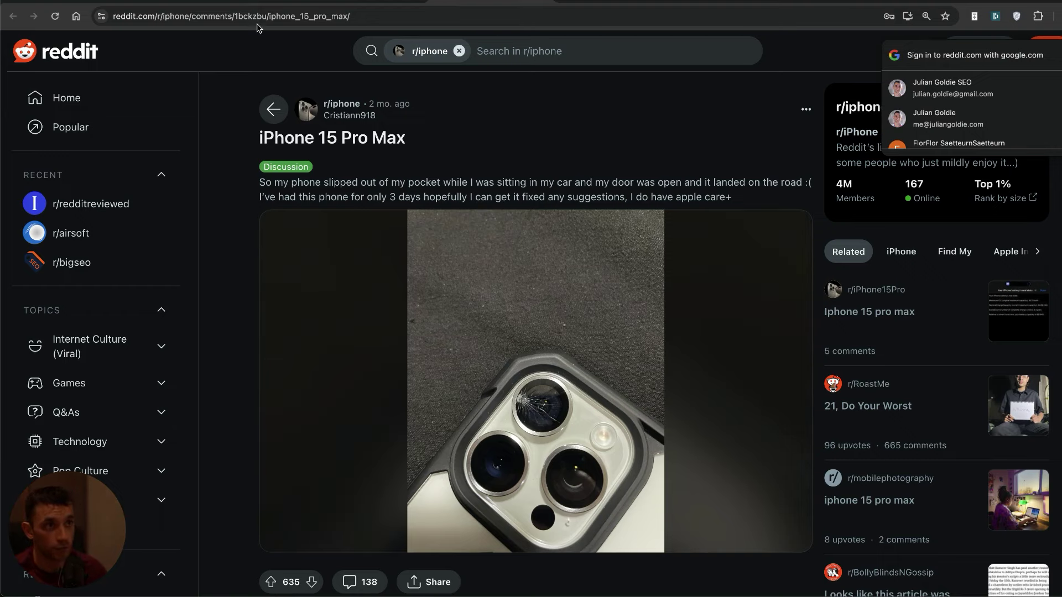
{"action": "key", "text": "super+Left"}
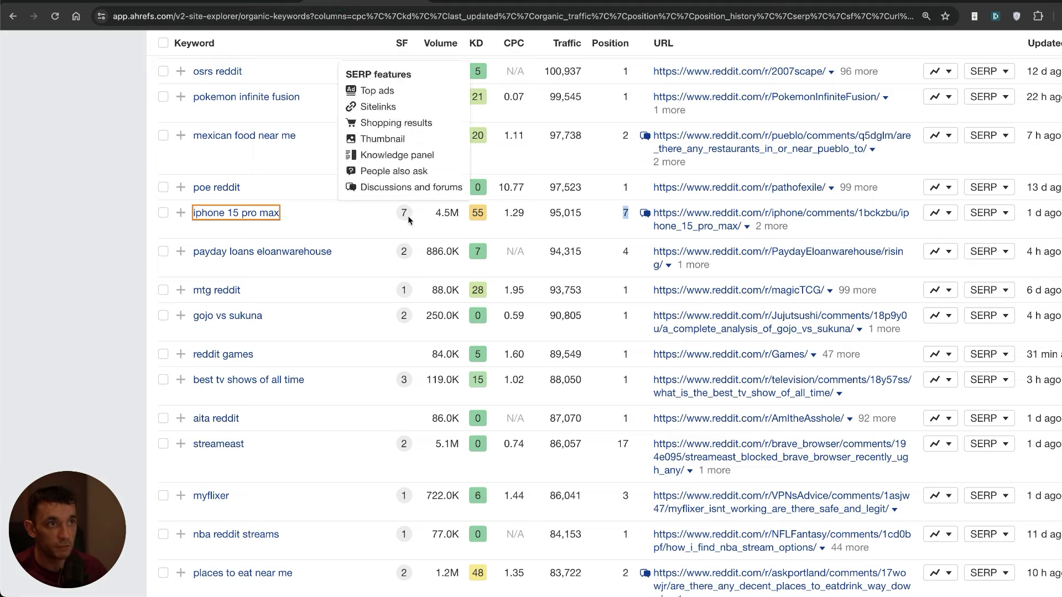
- Mark the keyword difficulty of 55 and copy the thread URL's link address
{"action": "double_click", "coordinate": [478, 213]}
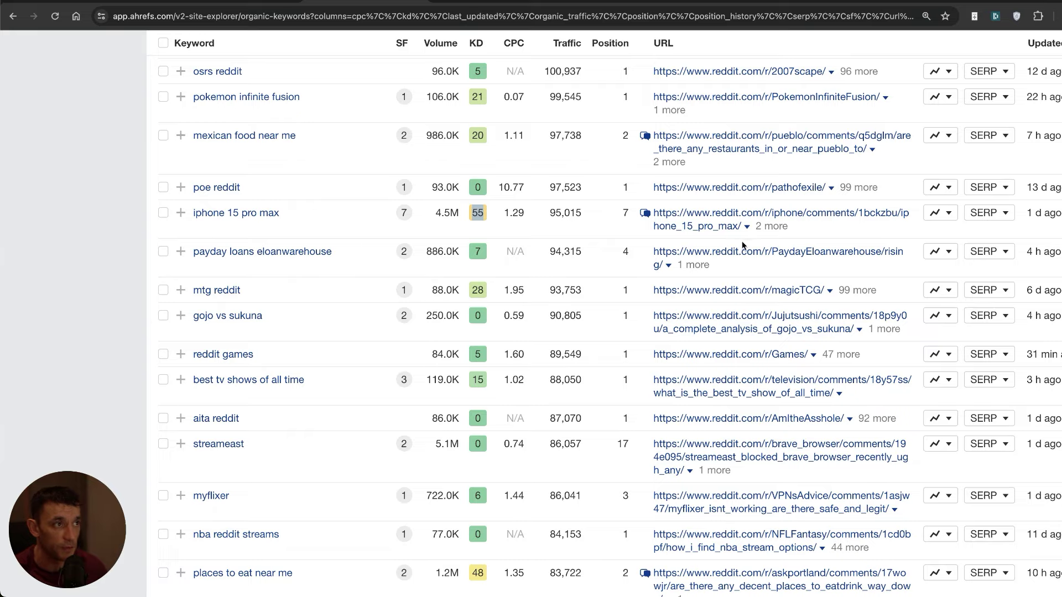
{"action": "left_click_drag", "start_coordinate": [653, 213], "coordinate": [726, 225]}
{"action": "right_click", "coordinate": [725, 226]}
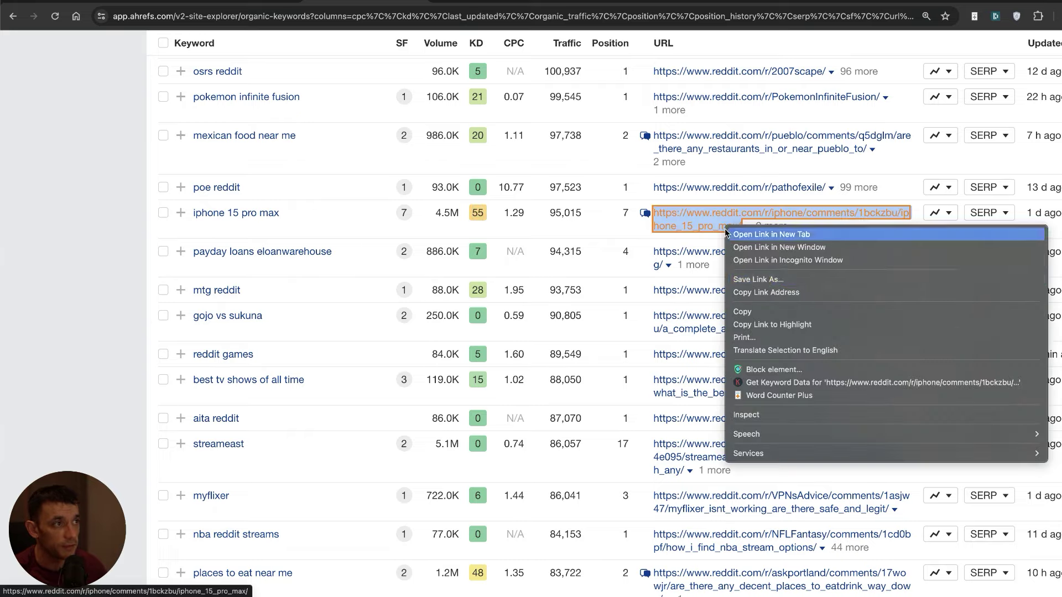
{"action": "left_click", "coordinate": [785, 292]}
{"action": "scroll", "coordinate": [254, 200], "scroll_direction": "up", "scroll_amount": 15}
- On reddit.com's domain overview, highlight its domain rating of 95
{"action": "left_click", "coordinate": [33, 123]}
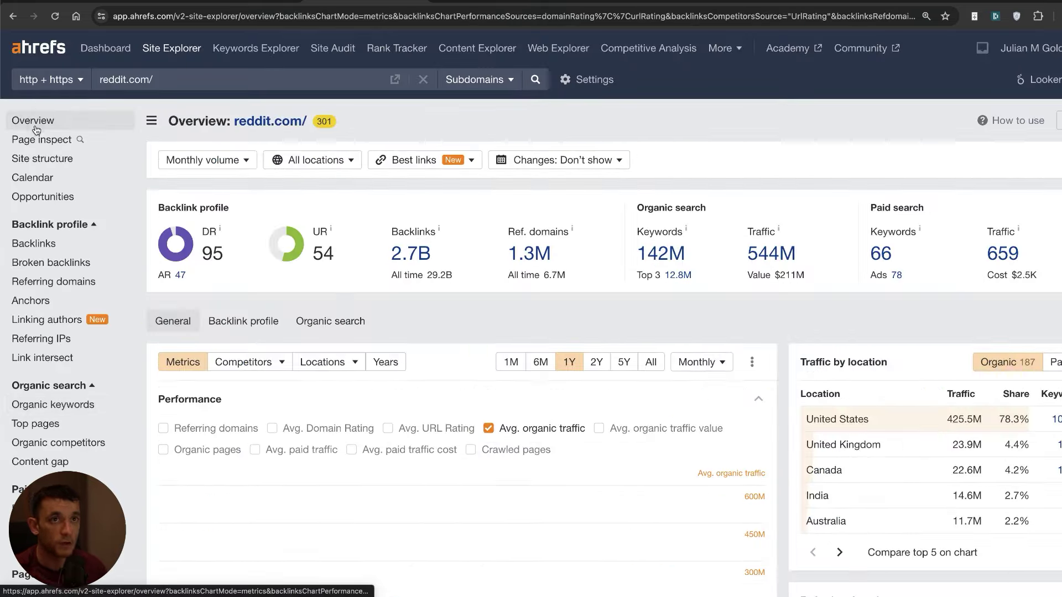
{"action": "left_click_drag", "start_coordinate": [226, 258], "coordinate": [197, 218]}
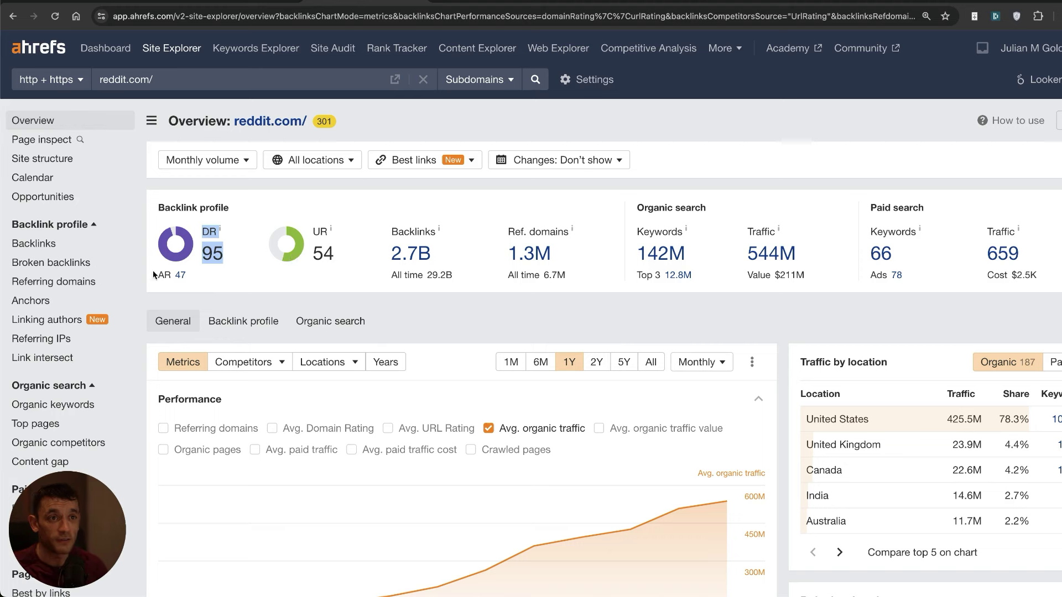
{"action": "left_click", "coordinate": [187, 190]}
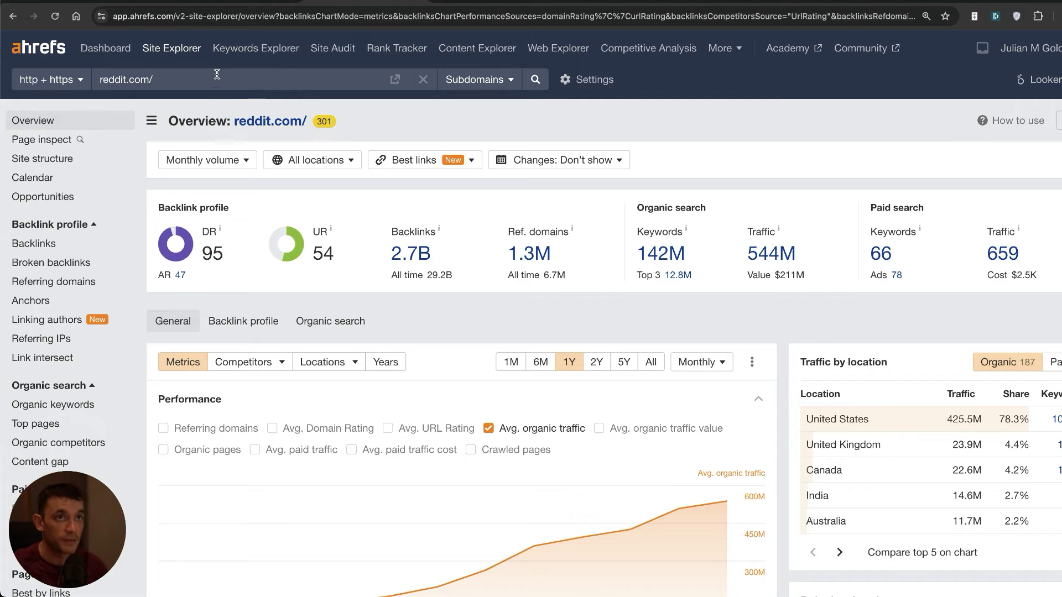
- Replace the Site Explorer target with the pasted Reddit thread URL and analyse it
{"action": "key", "text": "ctrl+a"}
{"action": "key", "text": "ctrl+v"}
{"action": "key", "text": "Return"}
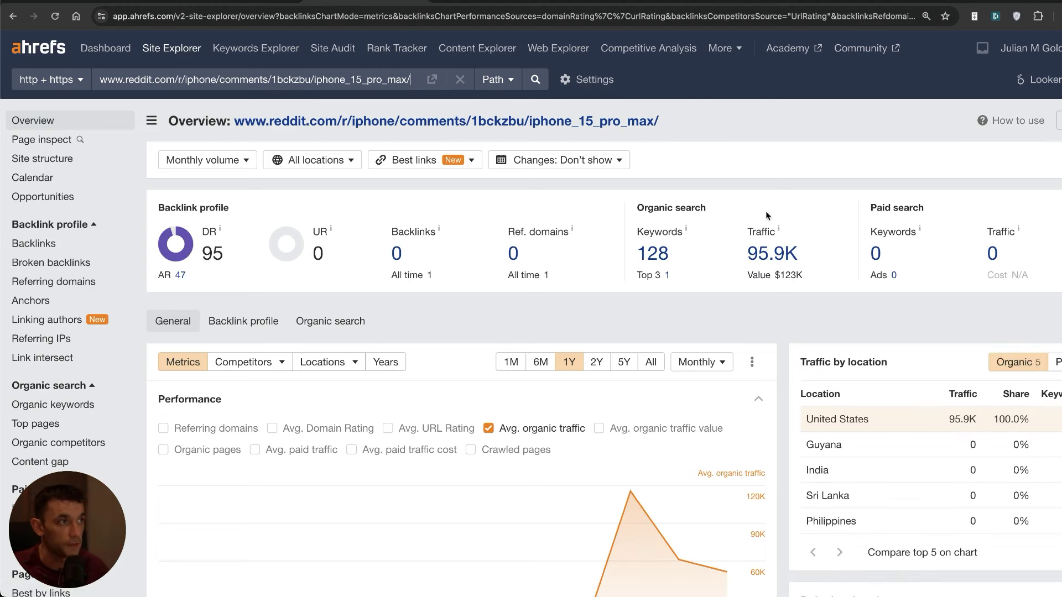
- Highlight the thread's traffic and 128 keywords, list them, then return to iphone 15 pro max research
{"action": "left_click_drag", "start_coordinate": [752, 218], "coordinate": [803, 278]}
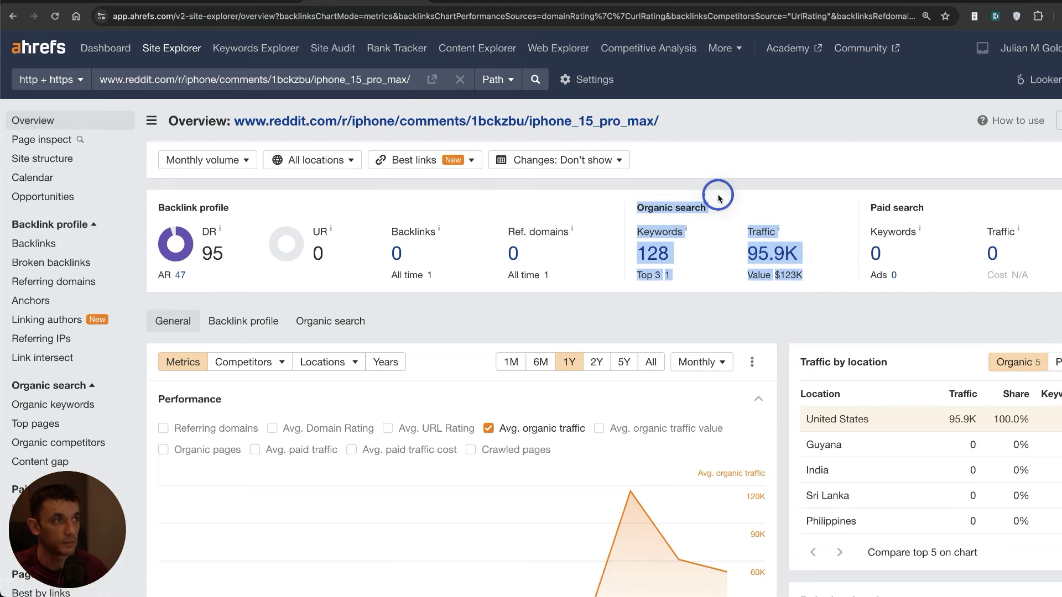
{"action": "left_click_drag", "start_coordinate": [718, 197], "coordinate": [662, 227]}
{"action": "left_click", "coordinate": [665, 260]}
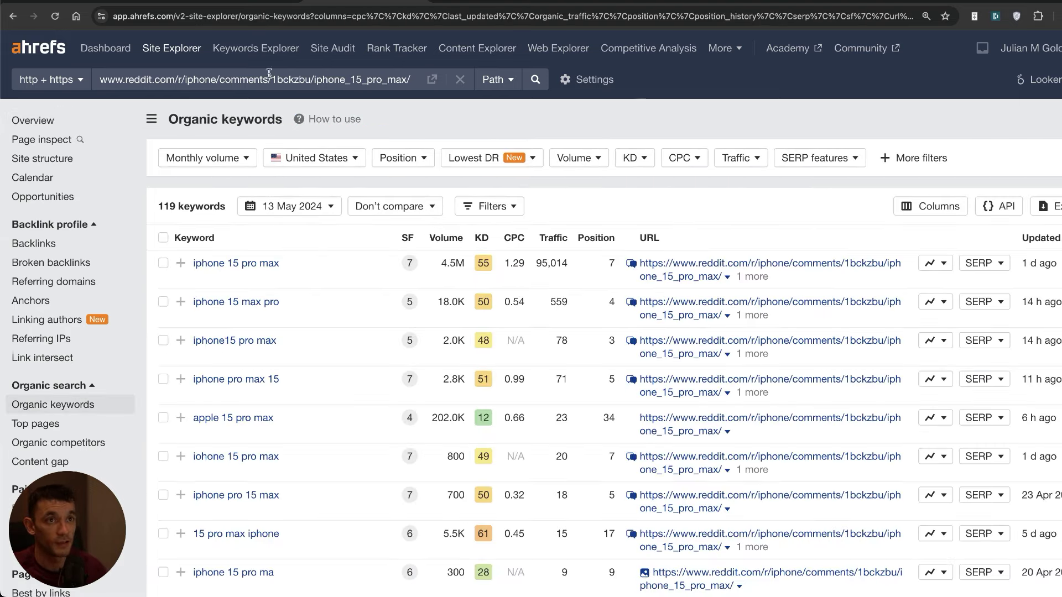
{"action": "left_click", "coordinate": [61, 118]}
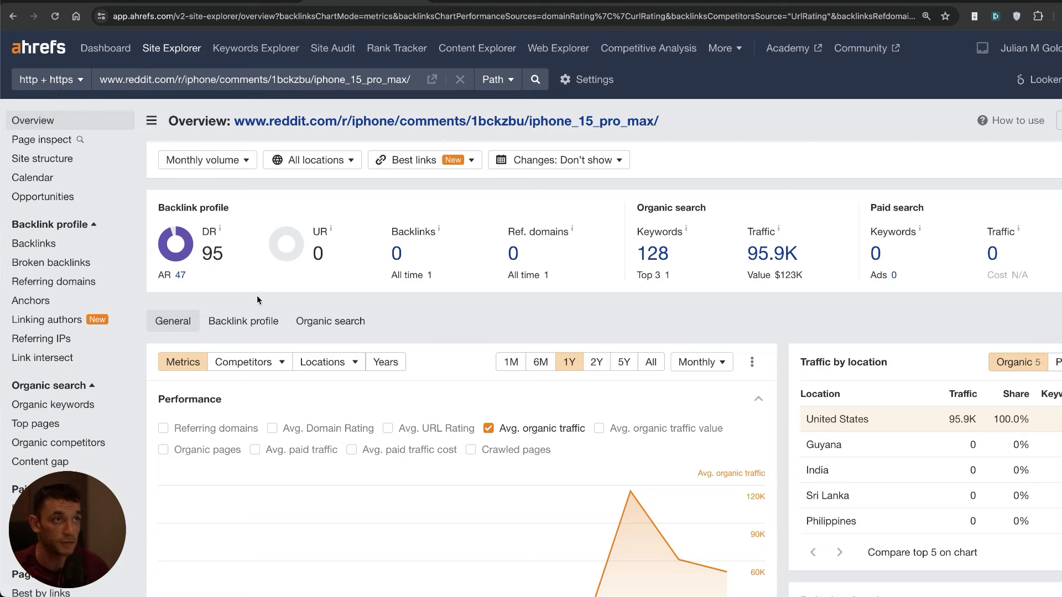
{"action": "left_click", "coordinate": [589, 2]}
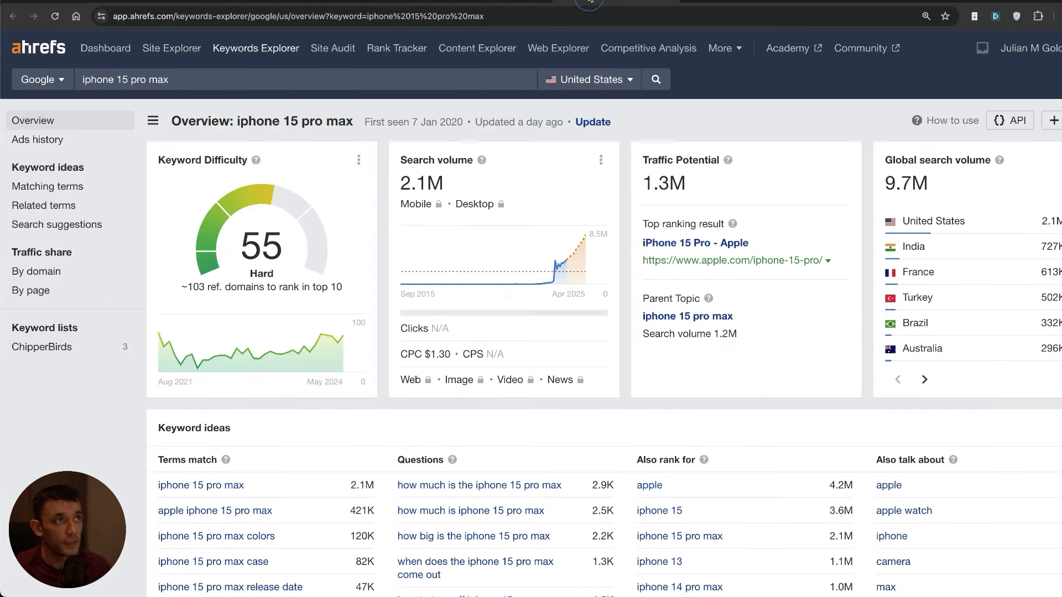
{"action": "triple_click", "coordinate": [274, 78]}
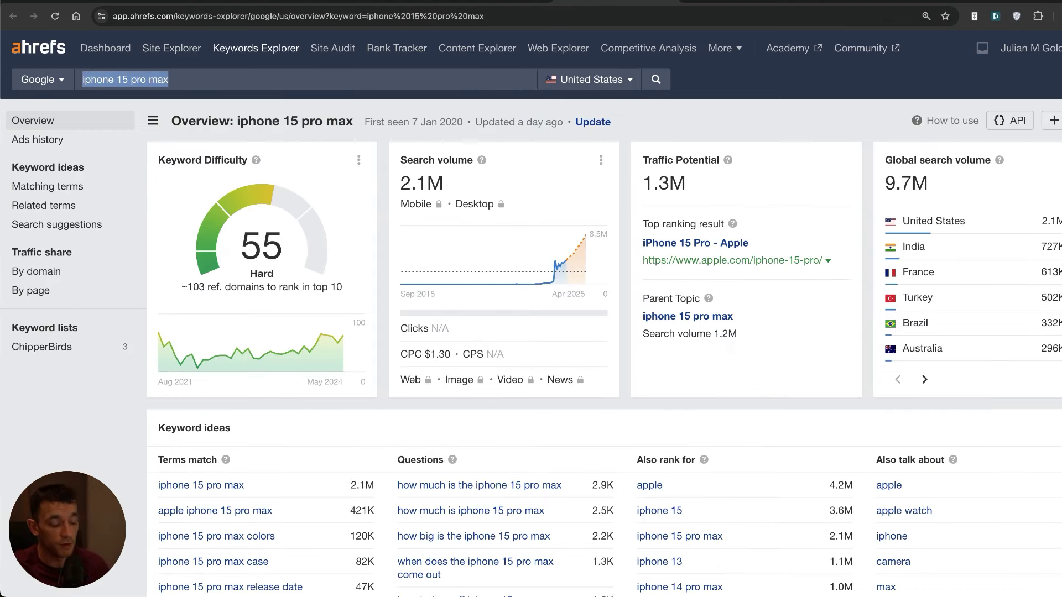
- Search 'what are backlinks' and highlight its KD 80 and ~353 referring domains needed
{"action": "type", "text": "d"}
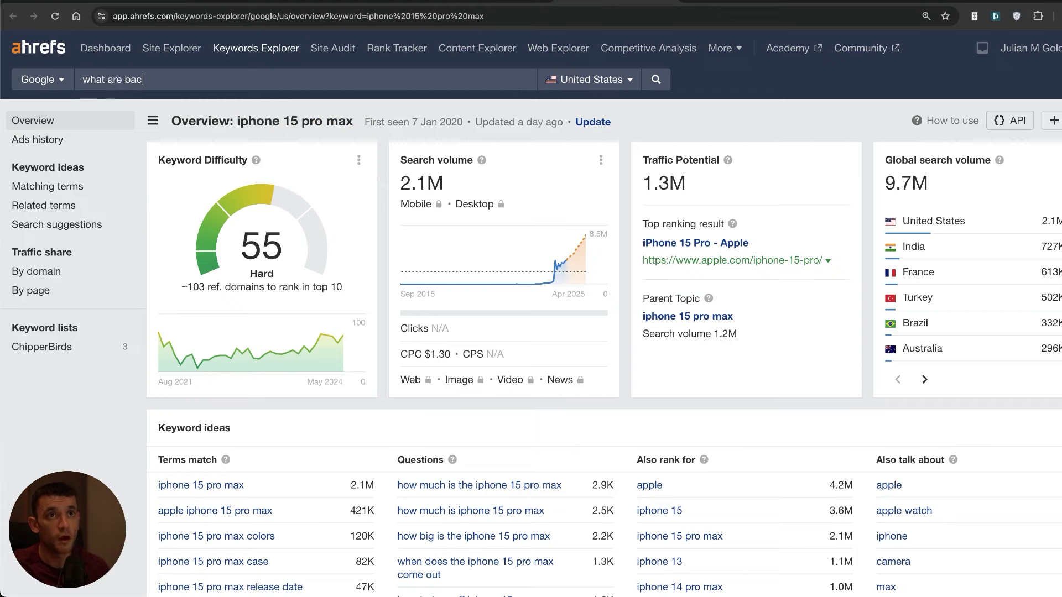
{"action": "key", "text": "Return"}
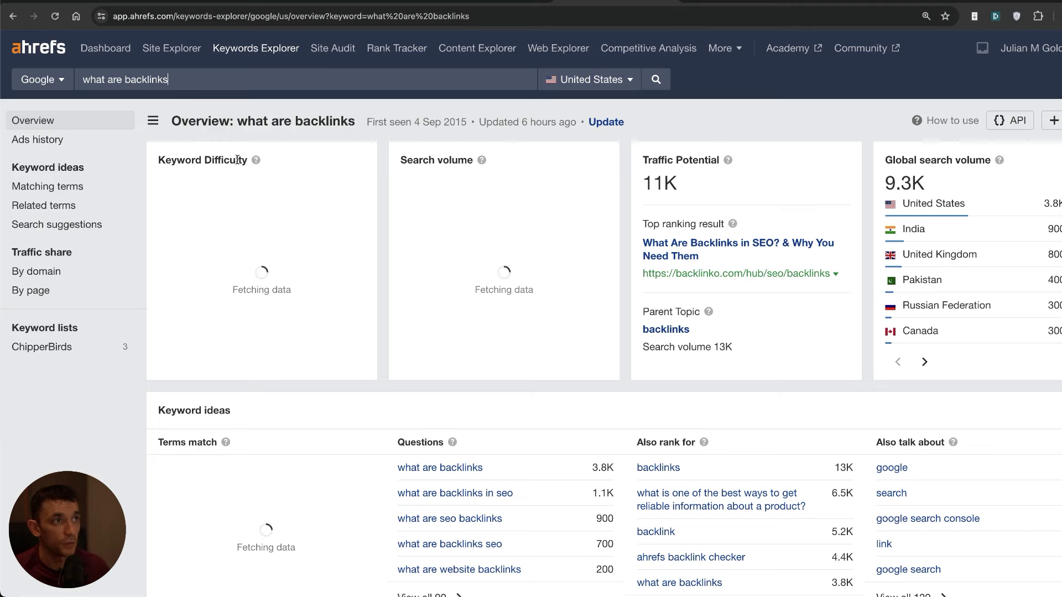
{"action": "left_click", "coordinate": [276, 156]}
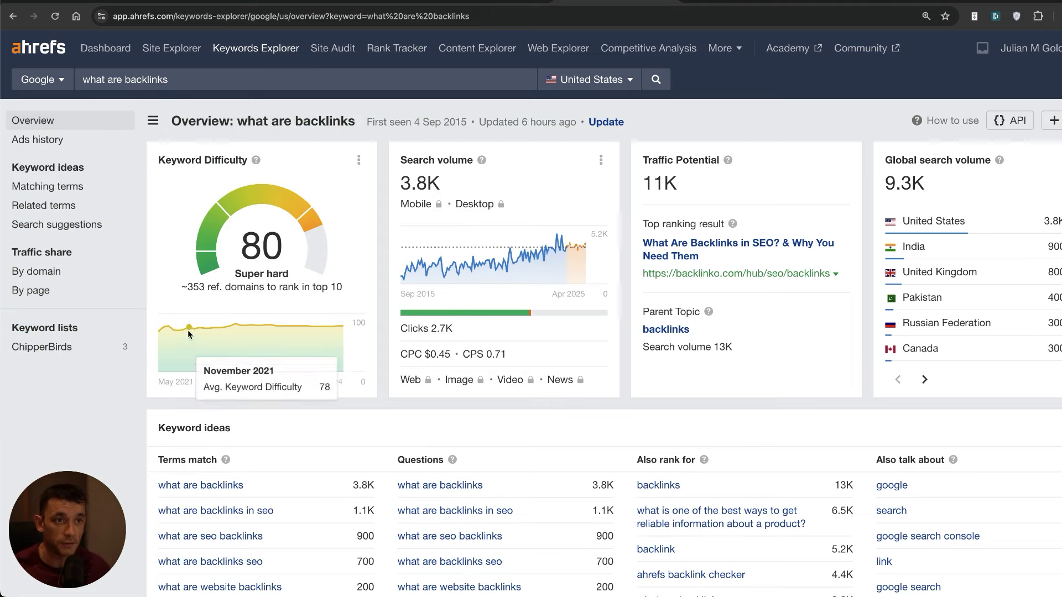
{"action": "left_click_drag", "start_coordinate": [181, 287], "coordinate": [355, 296]}
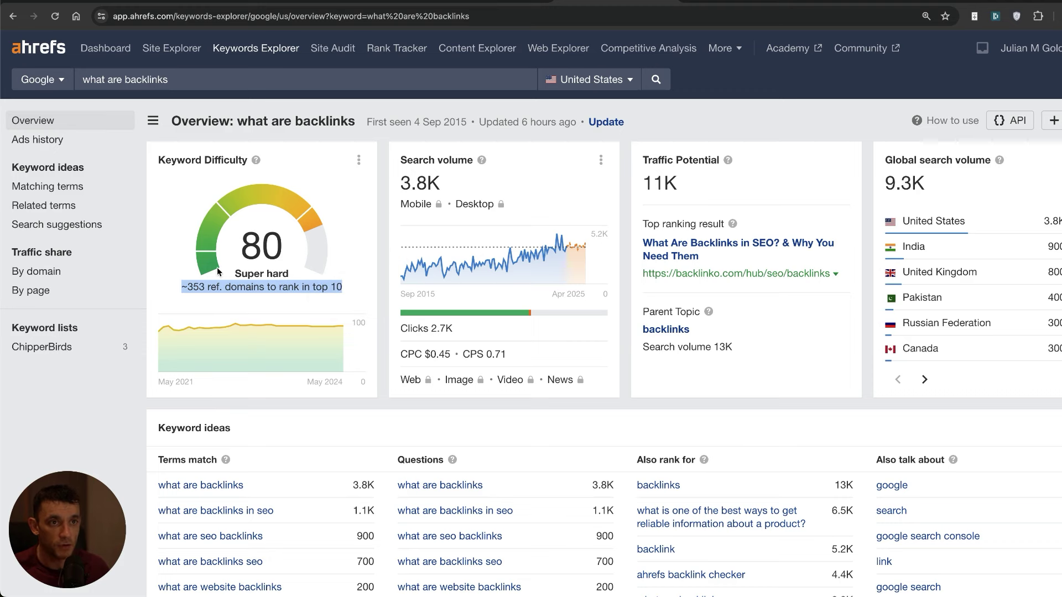
{"action": "left_click_drag", "start_coordinate": [182, 287], "coordinate": [357, 300]}
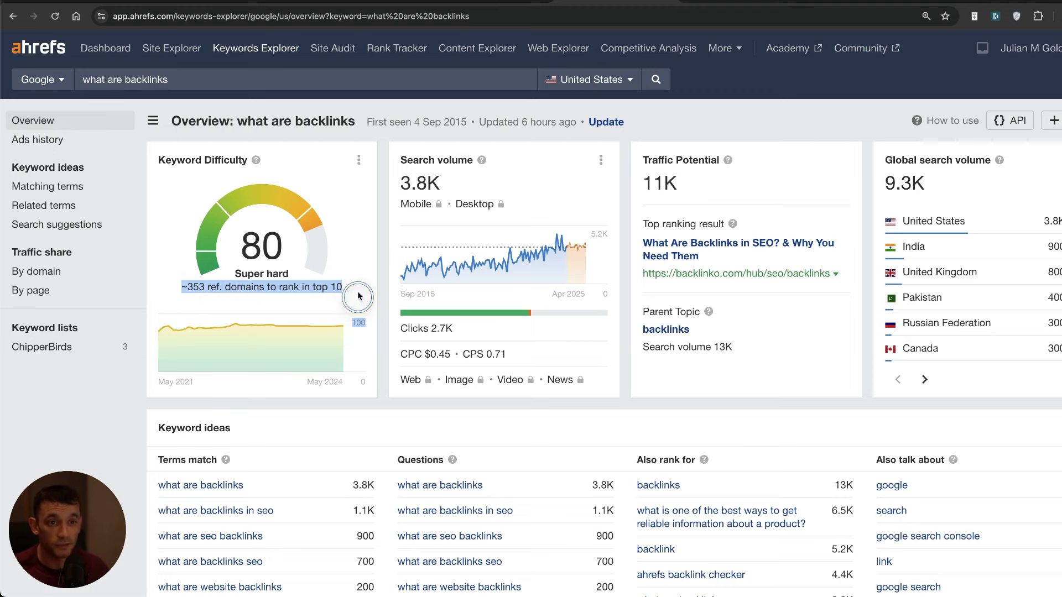
{"action": "left_click", "coordinate": [246, 249]}
{"action": "left_click_drag", "start_coordinate": [209, 287], "coordinate": [181, 288]}
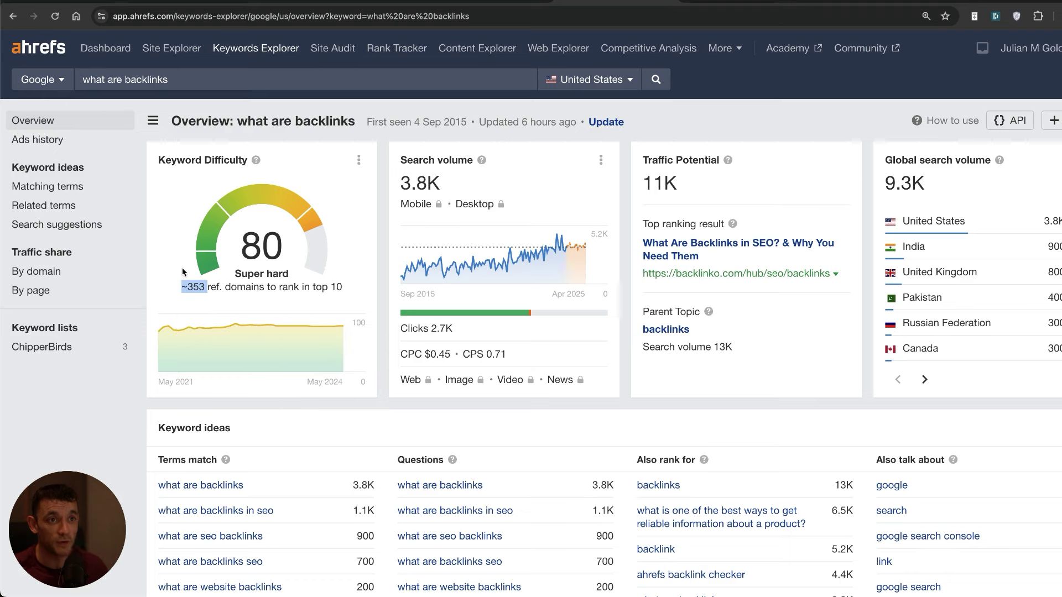
{"action": "left_click_drag", "start_coordinate": [234, 251], "coordinate": [317, 277]}
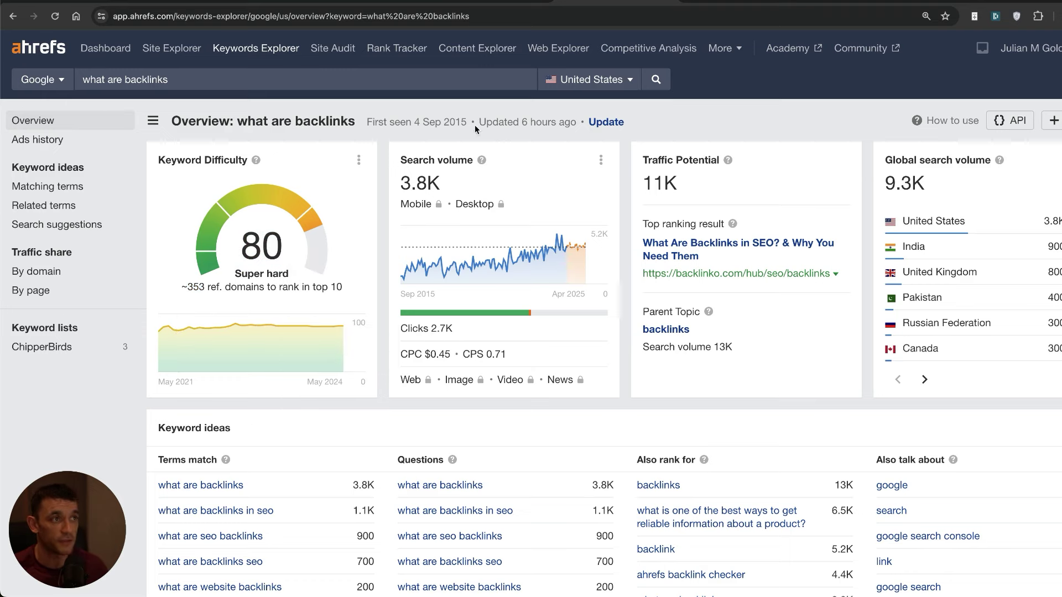
{"action": "left_click_drag", "start_coordinate": [644, 138], "coordinate": [711, 183]}
- Highlight the DRs of the top results: Backlinko 90, Semrush 91, Moz 91
{"action": "scroll", "coordinate": [452, 136], "scroll_direction": "down", "scroll_amount": 4}
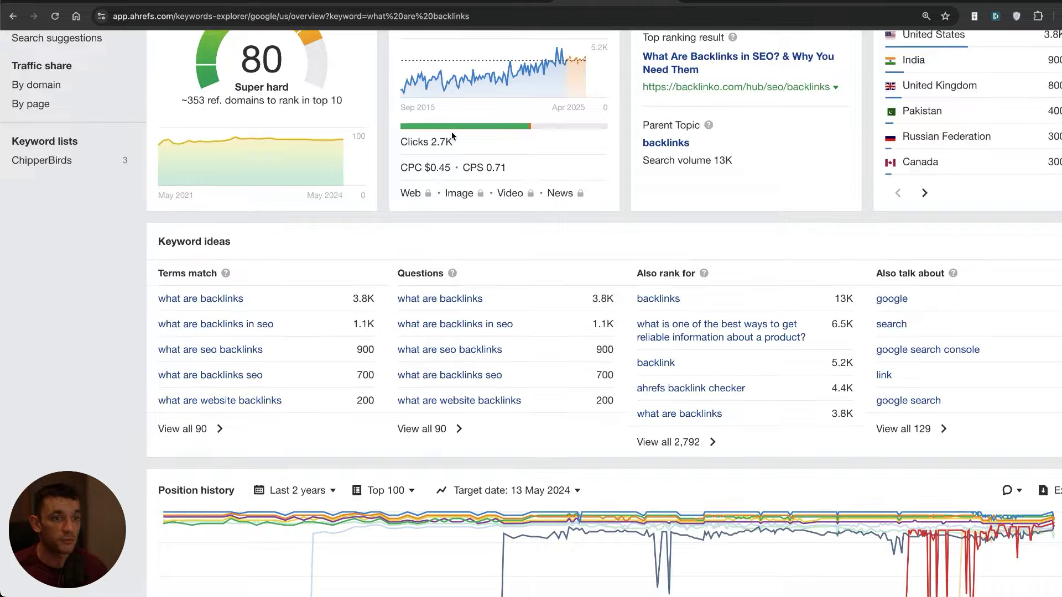
{"action": "scroll", "coordinate": [492, 245], "scroll_direction": "down", "scroll_amount": 15}
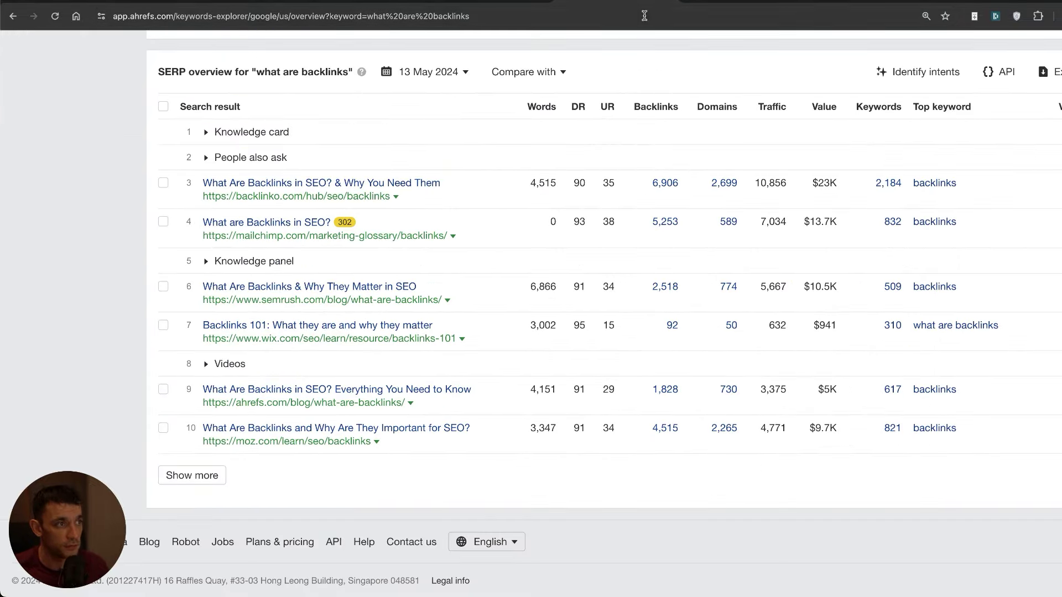
{"action": "left_click_drag", "start_coordinate": [573, 183], "coordinate": [579, 183]}
{"action": "left_click", "coordinate": [576, 222]}
{"action": "left_click_drag", "start_coordinate": [563, 275], "coordinate": [586, 292]}
{"action": "left_click", "coordinate": [579, 325]}
{"action": "double_click", "coordinate": [579, 428]}
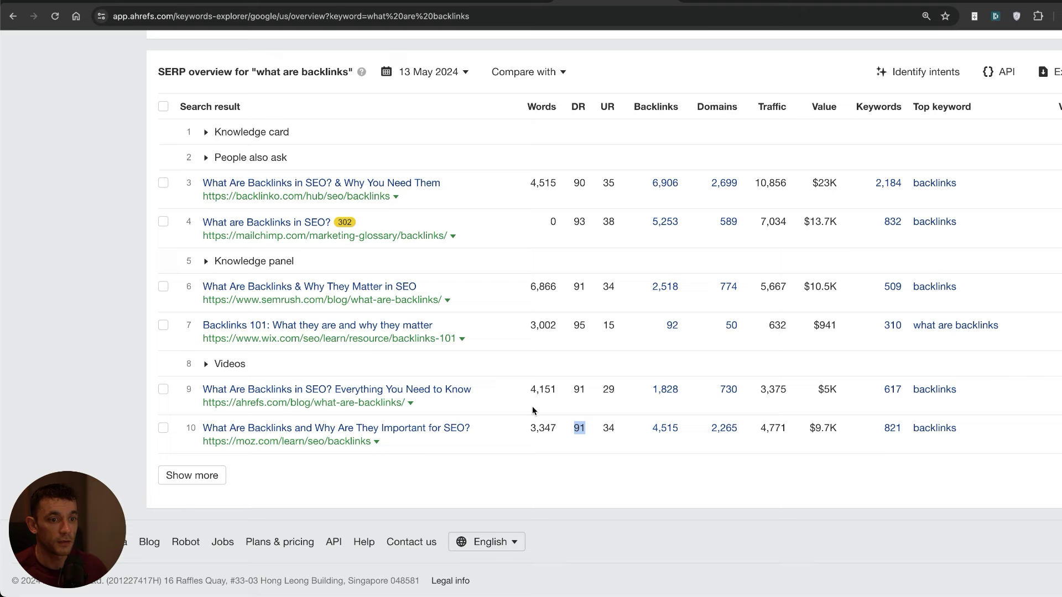
{"action": "scroll", "coordinate": [567, 243], "scroll_direction": "up", "scroll_amount": 1}
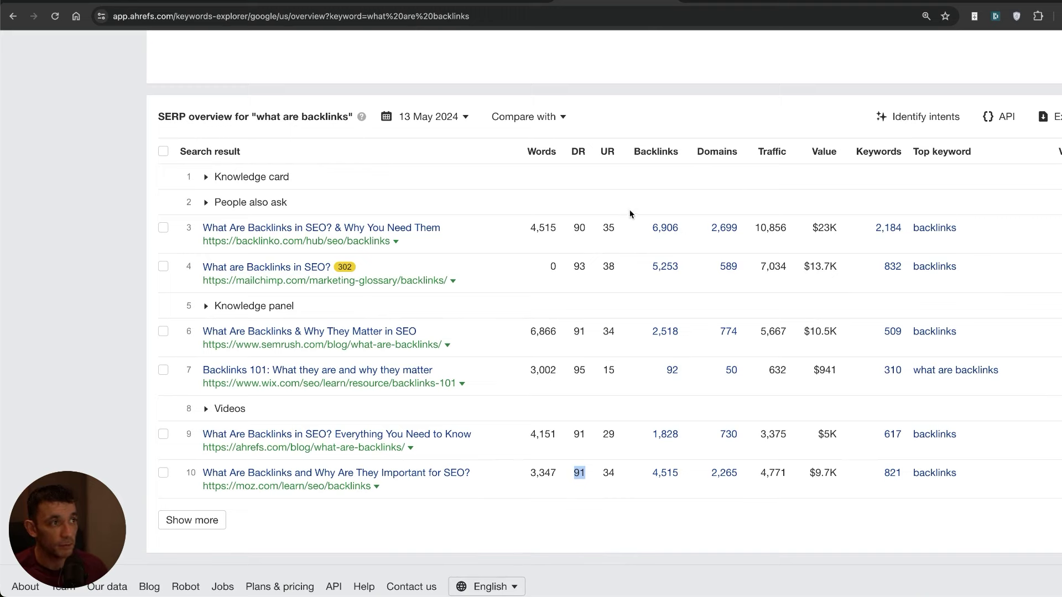
- Highlight Backlinko's 6,906 backlinks and 2,699 referring domains, then load the next ten results
{"action": "double_click", "coordinate": [675, 226]}
{"action": "left_click", "coordinate": [693, 299]}
{"action": "triple_click", "coordinate": [672, 219]}
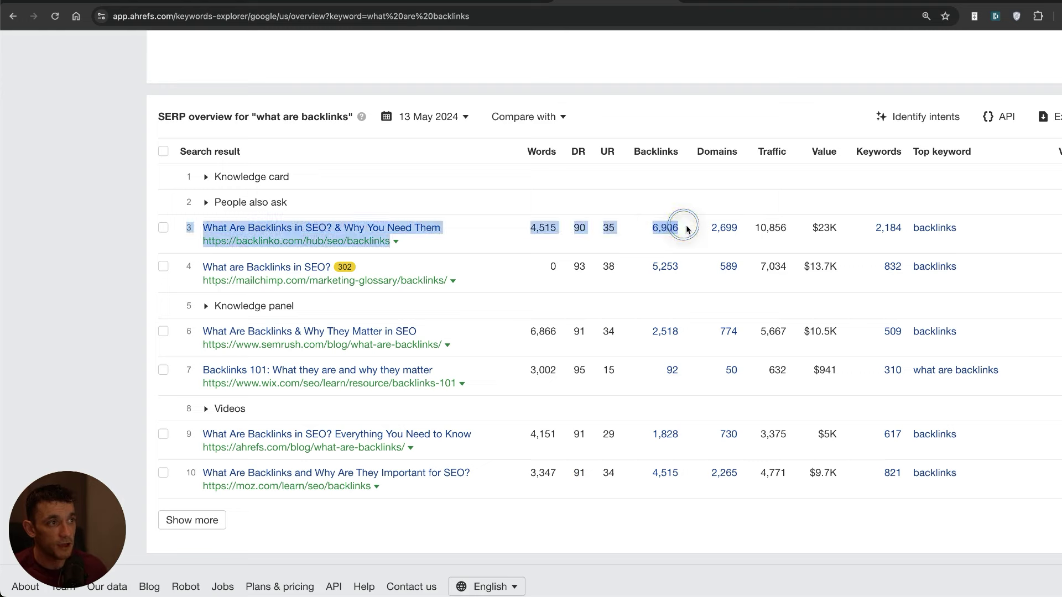
{"action": "double_click", "coordinate": [685, 228]}
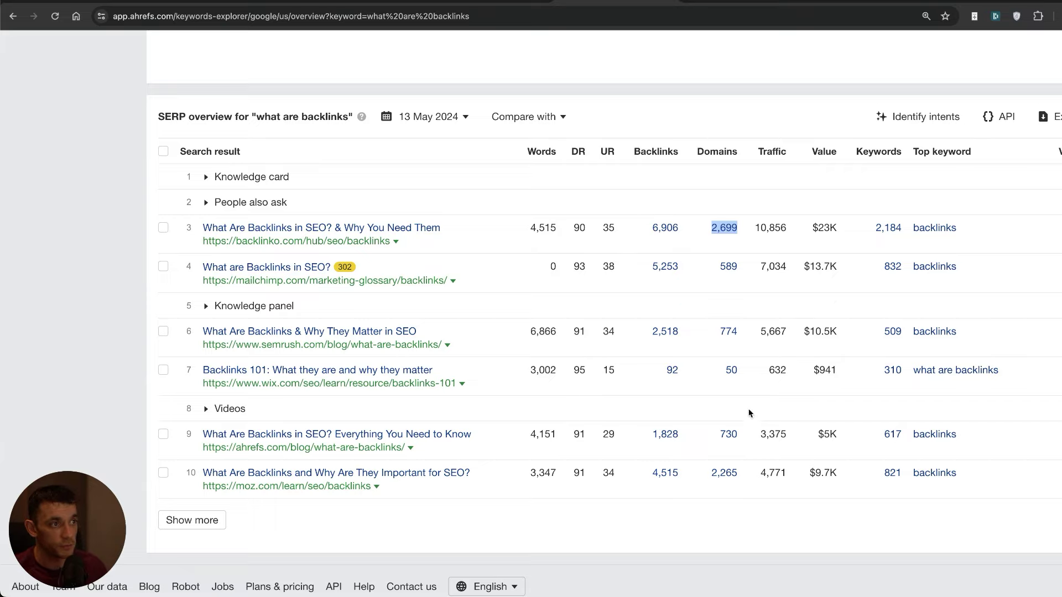
{"action": "left_click", "coordinate": [191, 519]}
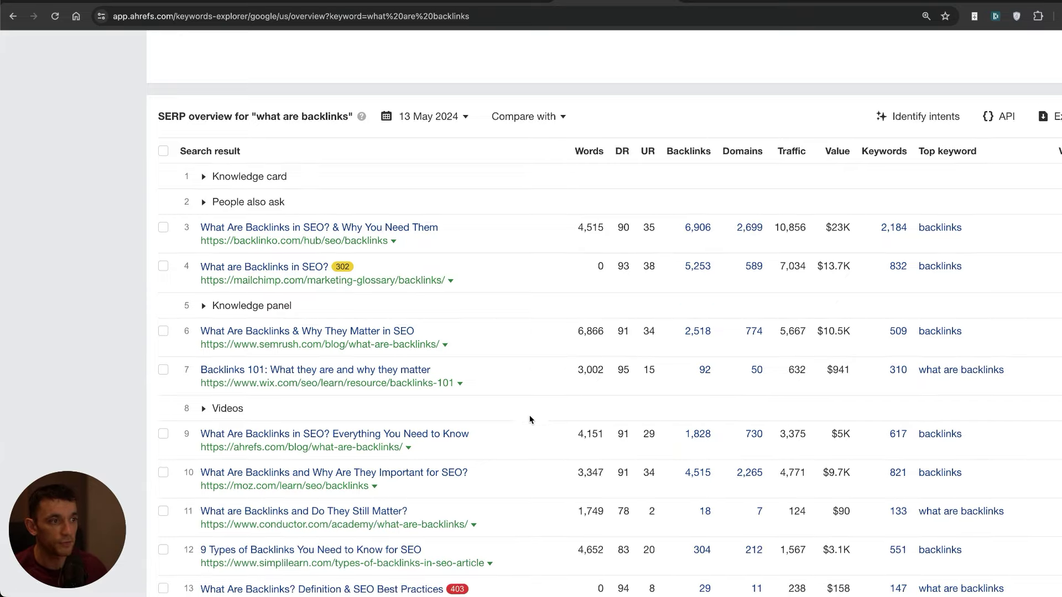
{"action": "scroll", "coordinate": [526, 421], "scroll_direction": "down", "scroll_amount": 5}
{"action": "scroll", "coordinate": [632, 387], "scroll_direction": "up", "scroll_amount": 5}
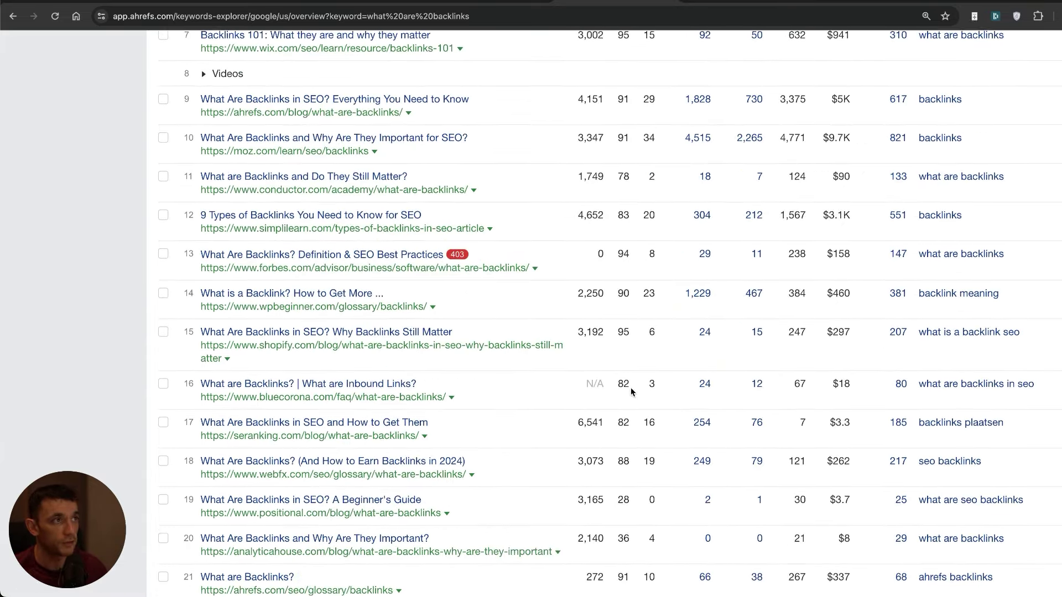
{"action": "scroll", "coordinate": [712, 300], "scroll_direction": "down", "scroll_amount": 10}
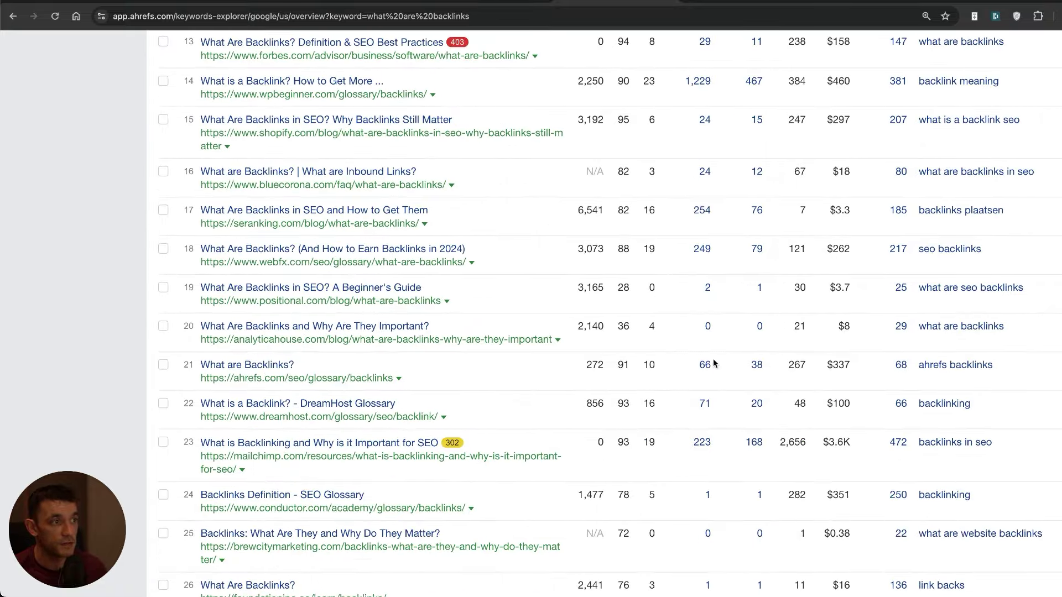
{"action": "left_click", "coordinate": [707, 326]}
{"action": "scroll", "coordinate": [705, 321], "scroll_direction": "up", "scroll_amount": 1}
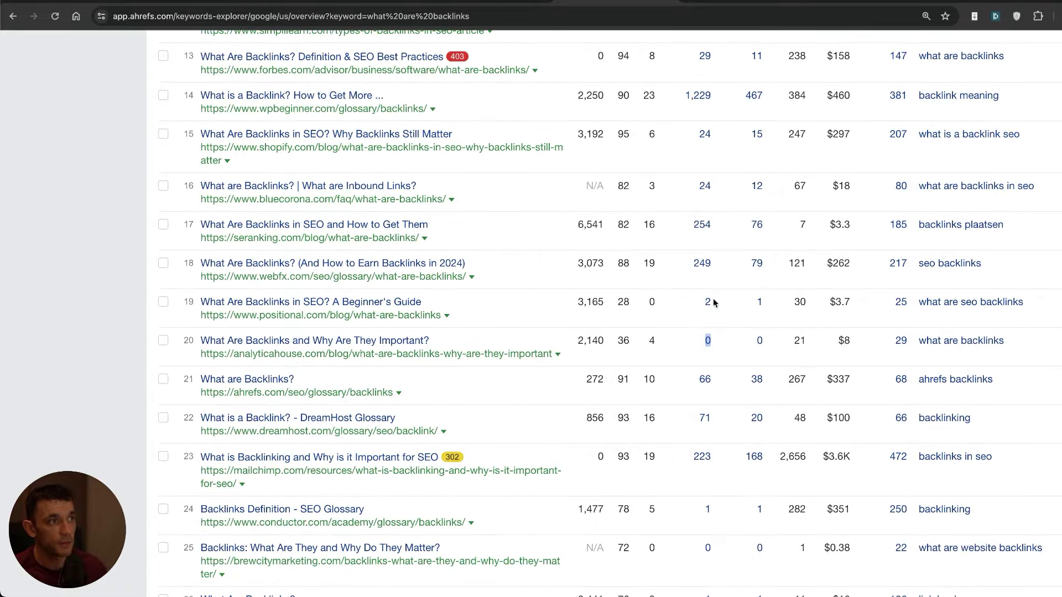
{"action": "double_click", "coordinate": [707, 302]}
{"action": "left_click", "coordinate": [708, 341]}
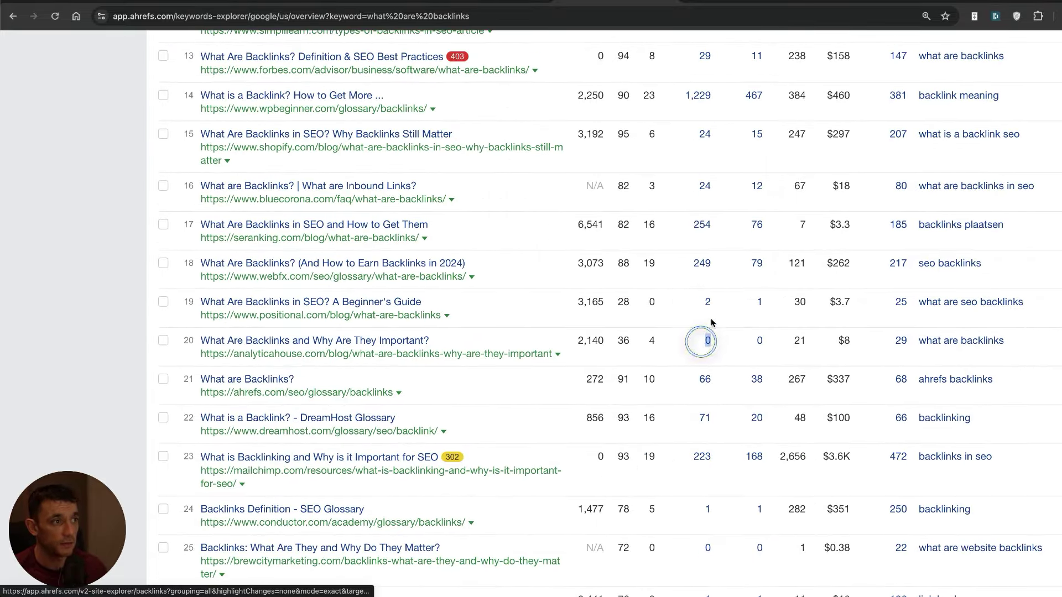
{"action": "double_click", "coordinate": [696, 301]}
{"action": "scroll", "coordinate": [695, 300], "scroll_direction": "up", "scroll_amount": 10}
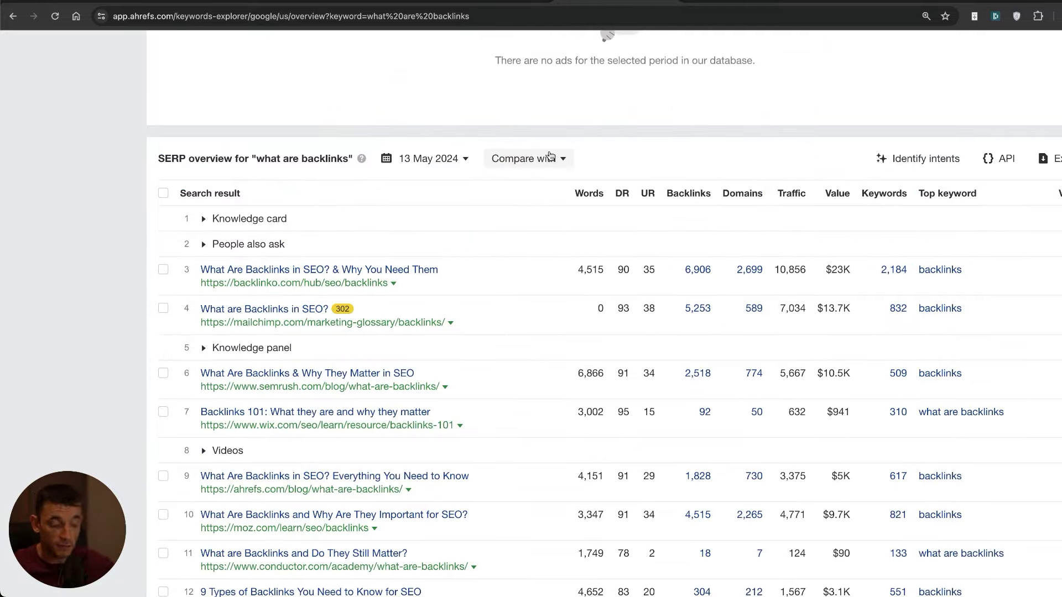
{"action": "double_click", "coordinate": [719, 269]}
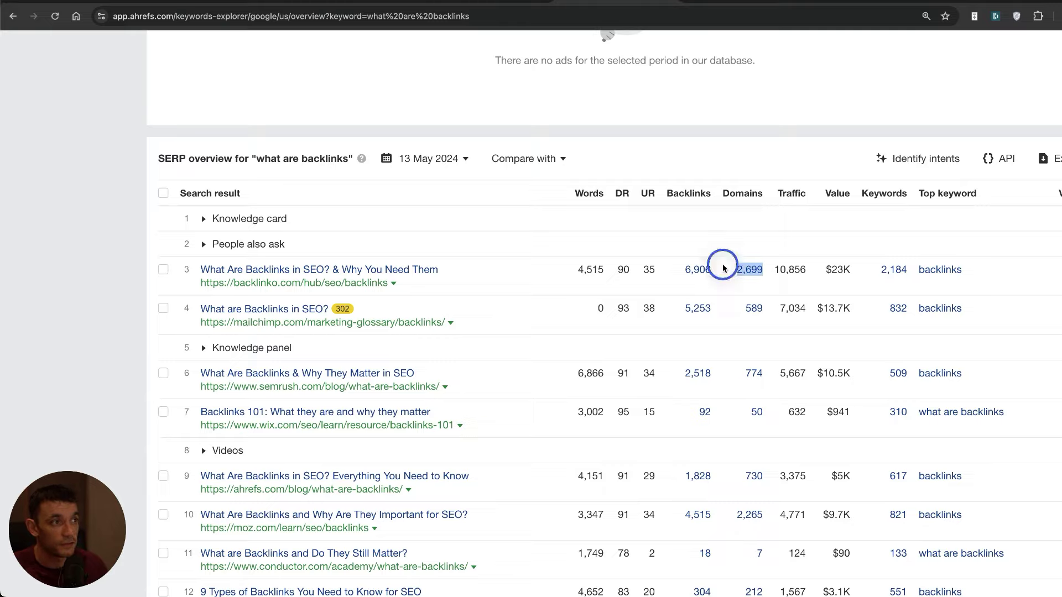
{"action": "scroll", "coordinate": [717, 274], "scroll_direction": "down", "scroll_amount": 6}
{"action": "scroll", "coordinate": [719, 332], "scroll_direction": "down", "scroll_amount": 5}
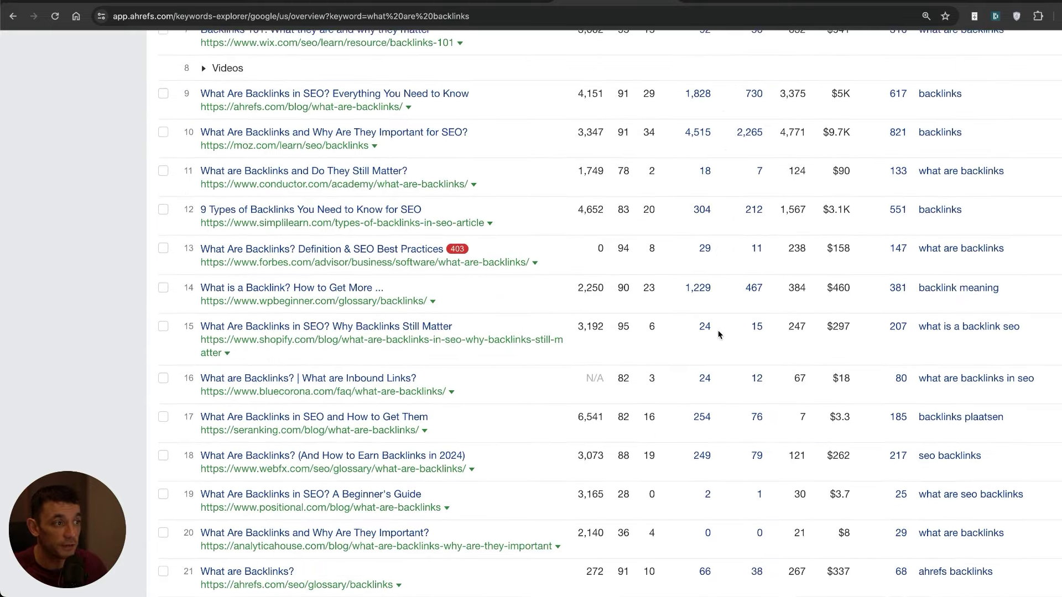
{"action": "scroll", "coordinate": [719, 387], "scroll_direction": "up", "scroll_amount": 15}
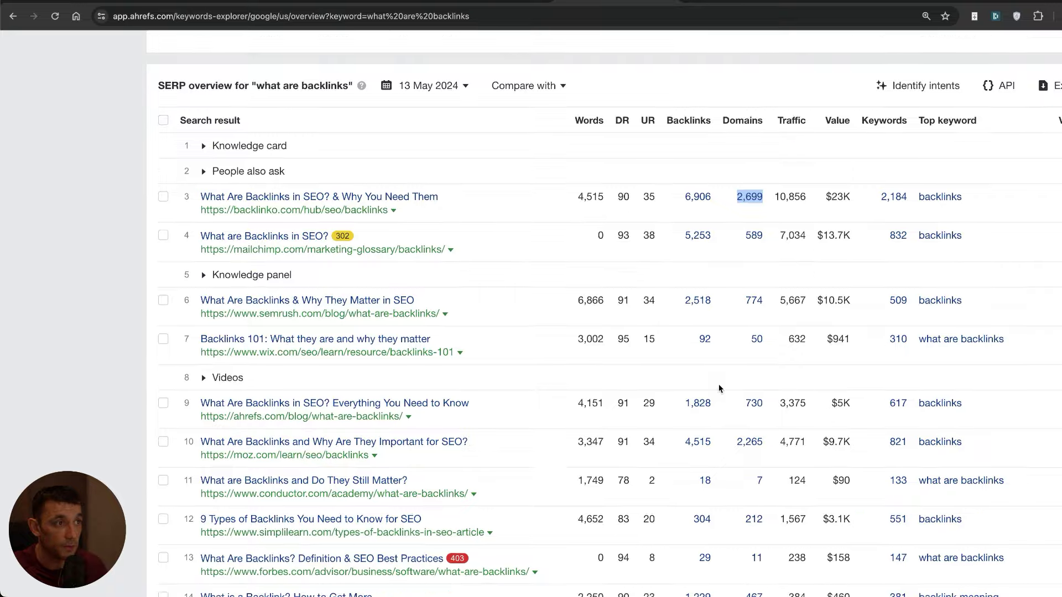
{"action": "scroll", "coordinate": [708, 365], "scroll_direction": "down", "scroll_amount": 8}
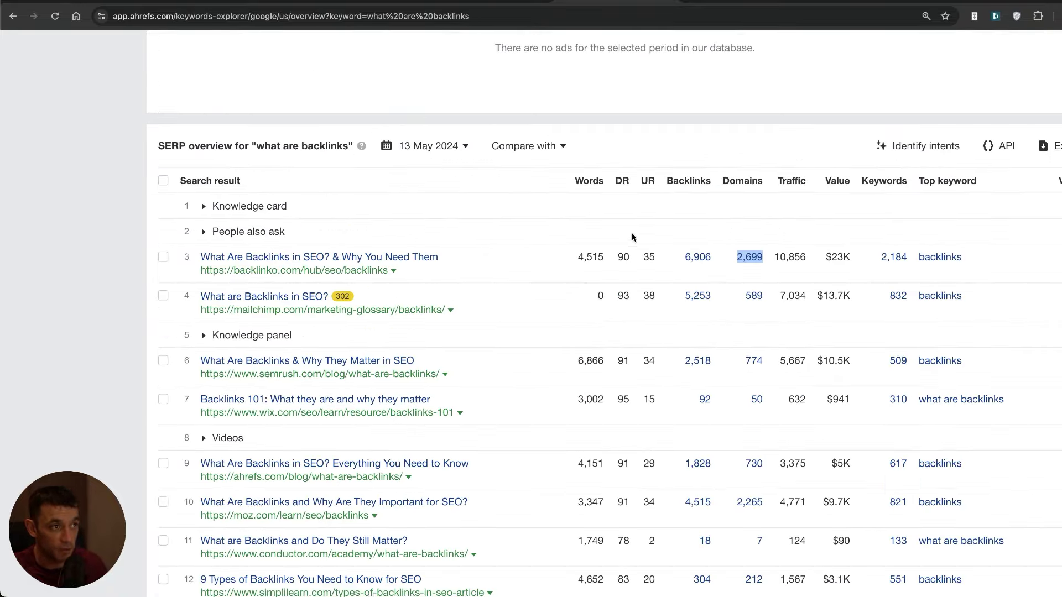
{"action": "left_click_drag", "start_coordinate": [617, 257], "coordinate": [624, 258]}
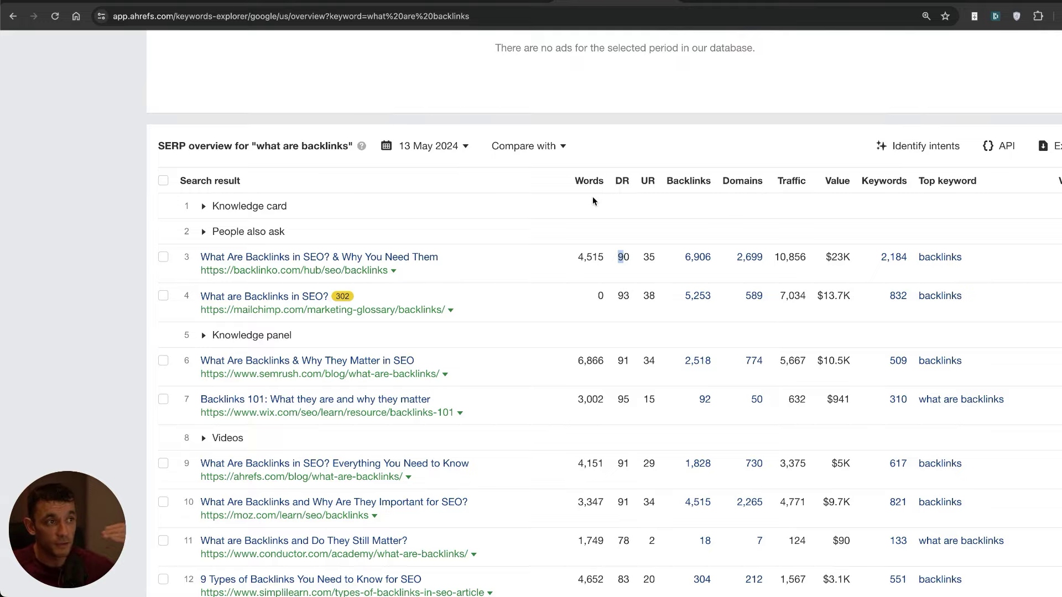
{"action": "scroll", "coordinate": [701, 295], "scroll_direction": "down", "scroll_amount": 2}
{"action": "scroll", "coordinate": [701, 295], "scroll_direction": "down", "scroll_amount": 10}
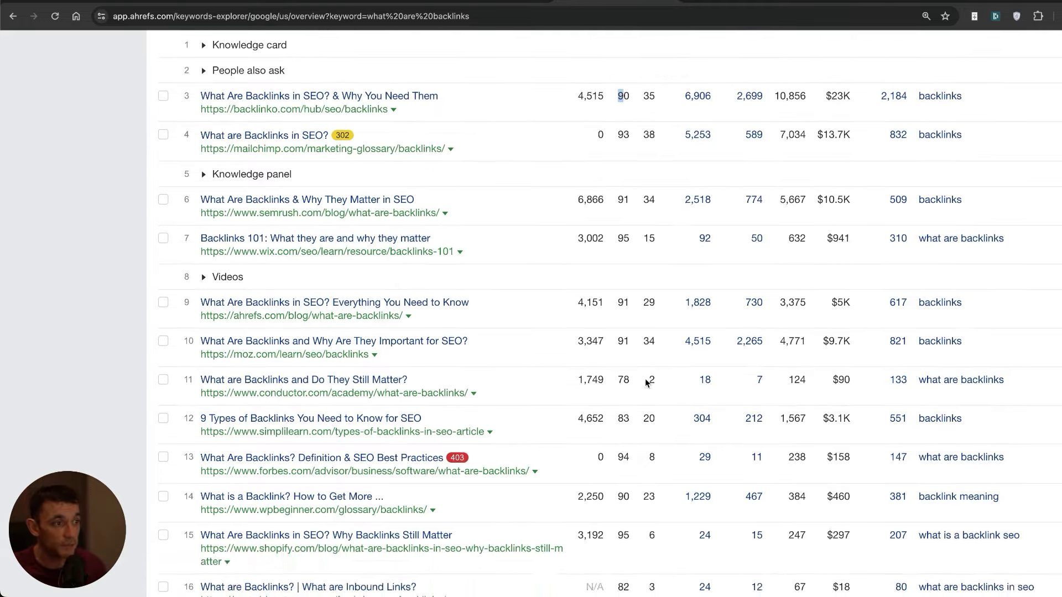
{"action": "scroll", "coordinate": [638, 393], "scroll_direction": "down", "scroll_amount": 20}
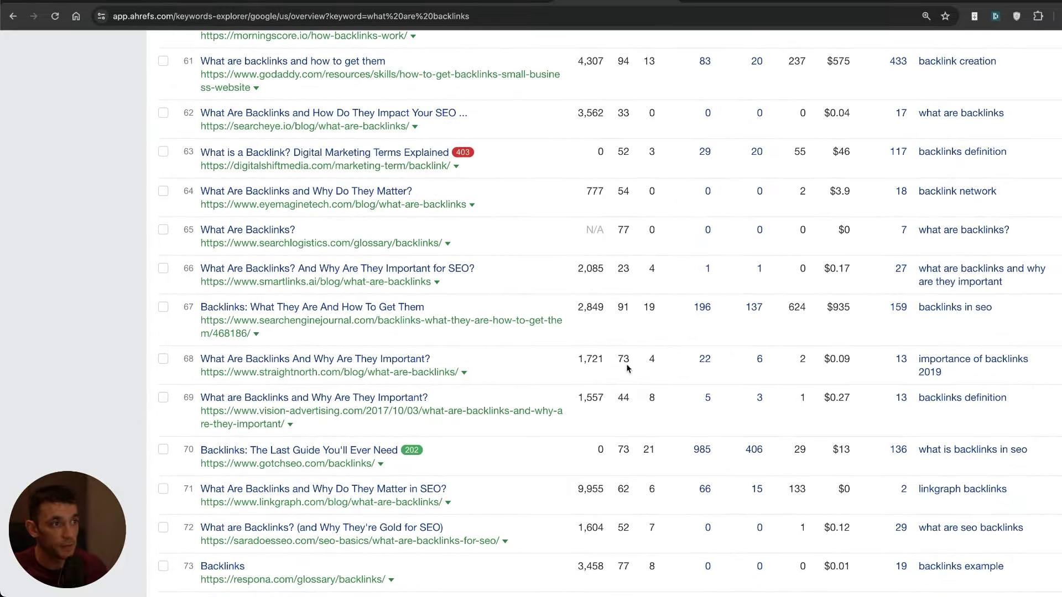
{"action": "left_click_drag", "start_coordinate": [612, 263], "coordinate": [629, 268]}
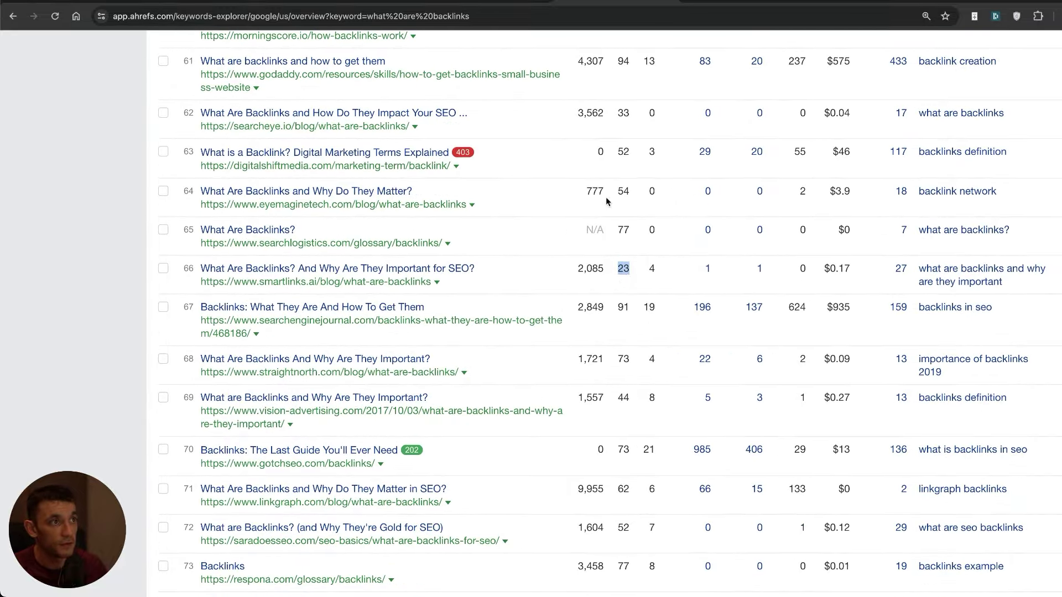
{"action": "left_click_drag", "start_coordinate": [607, 191], "coordinate": [630, 191]}
{"action": "left_click_drag", "start_coordinate": [608, 112], "coordinate": [631, 114]}
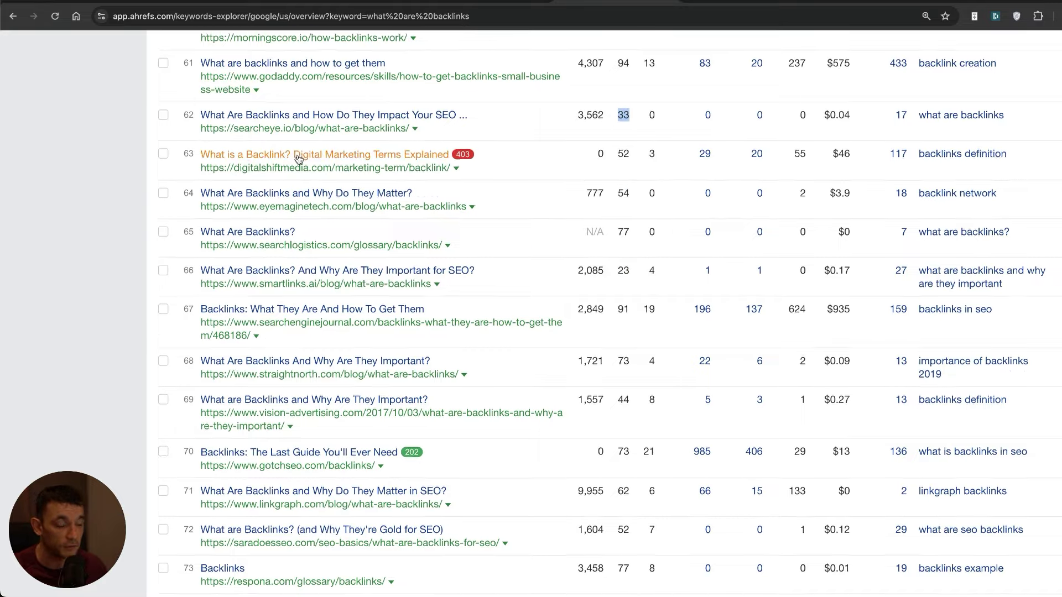
{"action": "scroll", "coordinate": [313, 231], "scroll_direction": "up", "scroll_amount": 20}
{"action": "scroll", "coordinate": [315, 235], "scroll_direction": "up", "scroll_amount": 8}
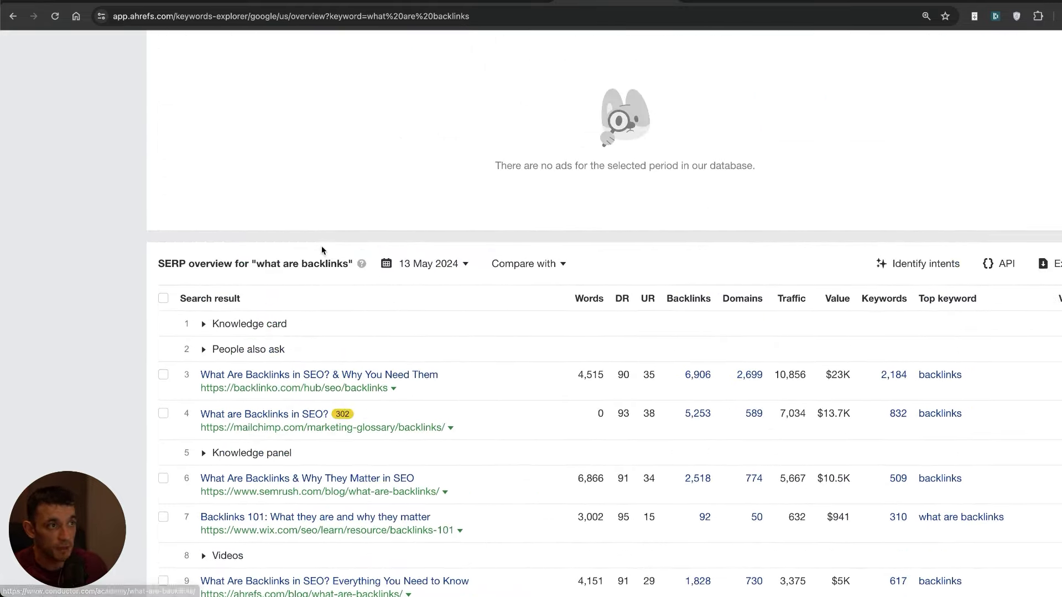
{"action": "scroll", "coordinate": [446, 243], "scroll_direction": "down", "scroll_amount": 3}
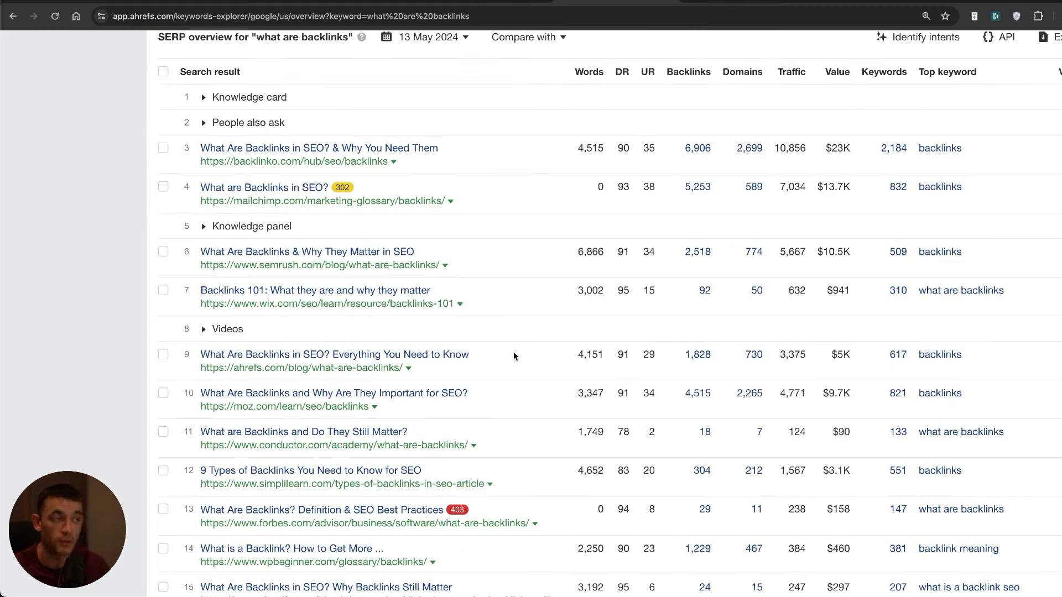
{"action": "mouse_move", "coordinate": [691, 87]}
{"action": "scroll", "coordinate": [722, 156], "scroll_direction": "up", "scroll_amount": 15}
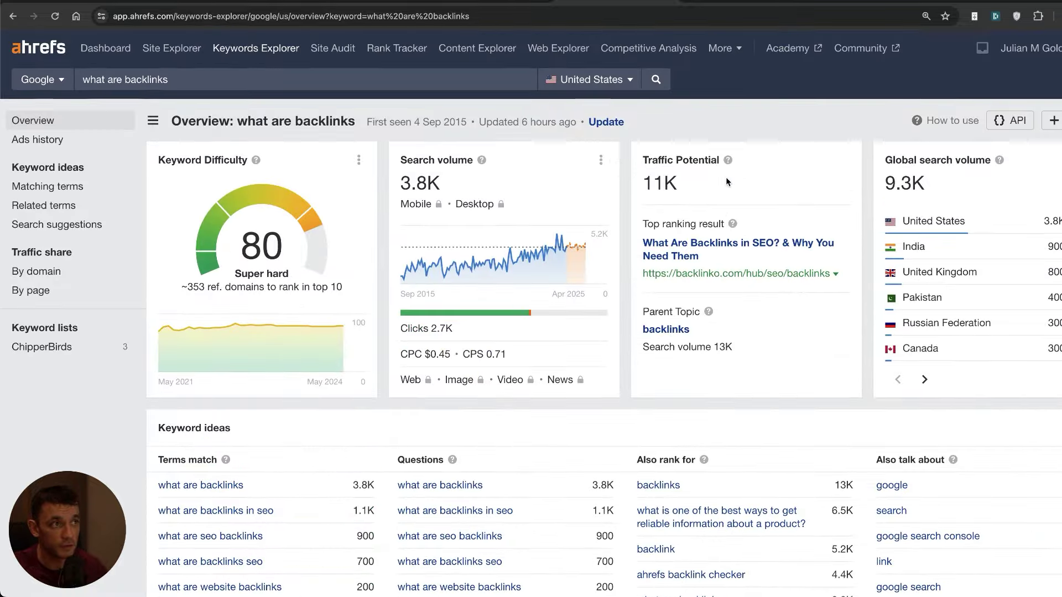
{"action": "scroll", "coordinate": [663, 138], "scroll_direction": "down", "scroll_amount": 12}
{"action": "scroll", "coordinate": [272, 434], "scroll_direction": "down", "scroll_amount": 5}
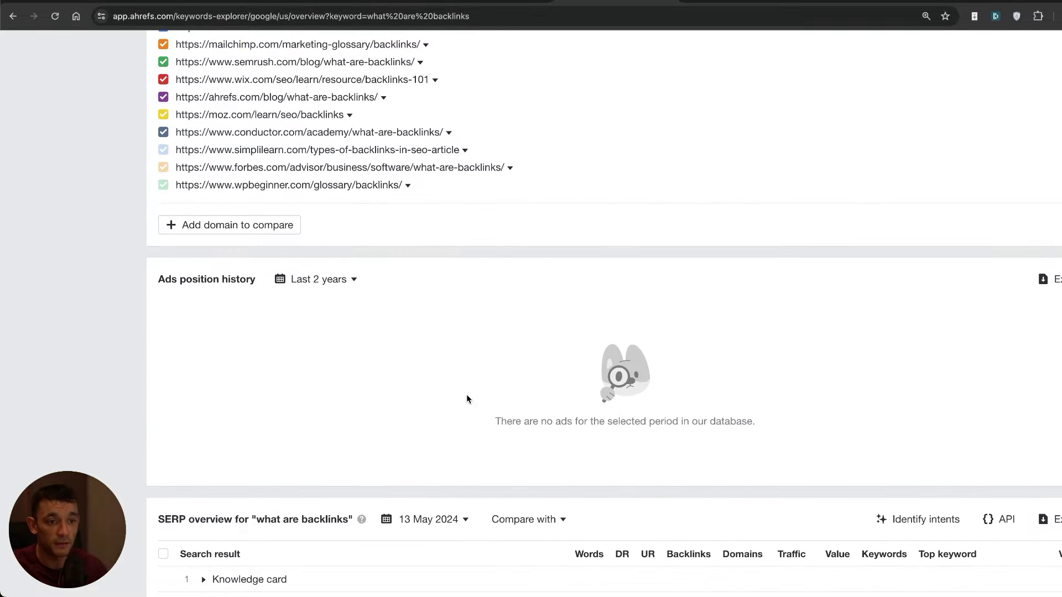
{"action": "scroll", "coordinate": [460, 375], "scroll_direction": "down", "scroll_amount": 12}
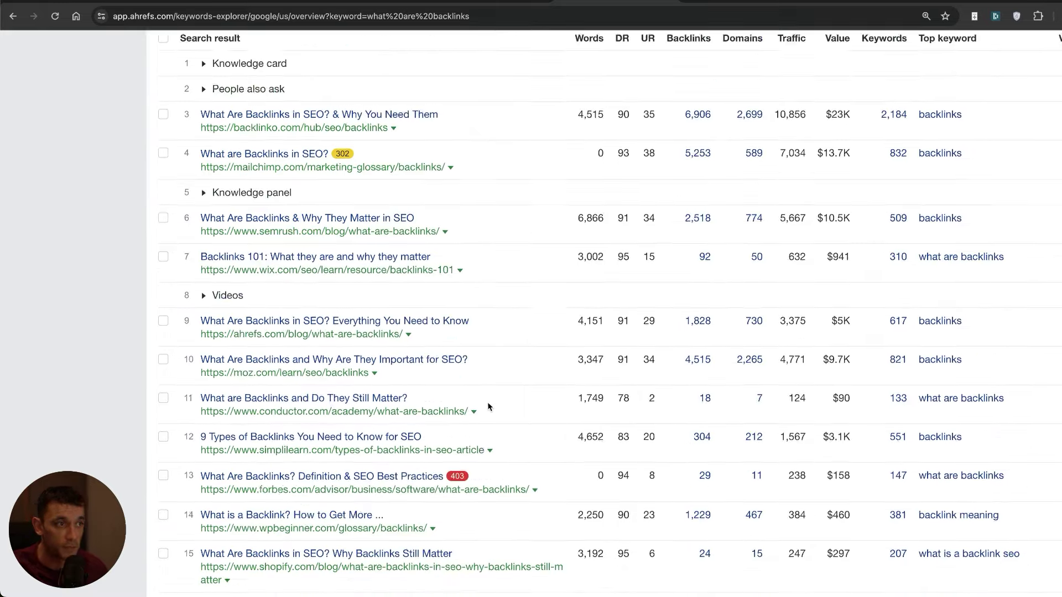
{"action": "scroll", "coordinate": [491, 389], "scroll_direction": "up", "scroll_amount": 3}
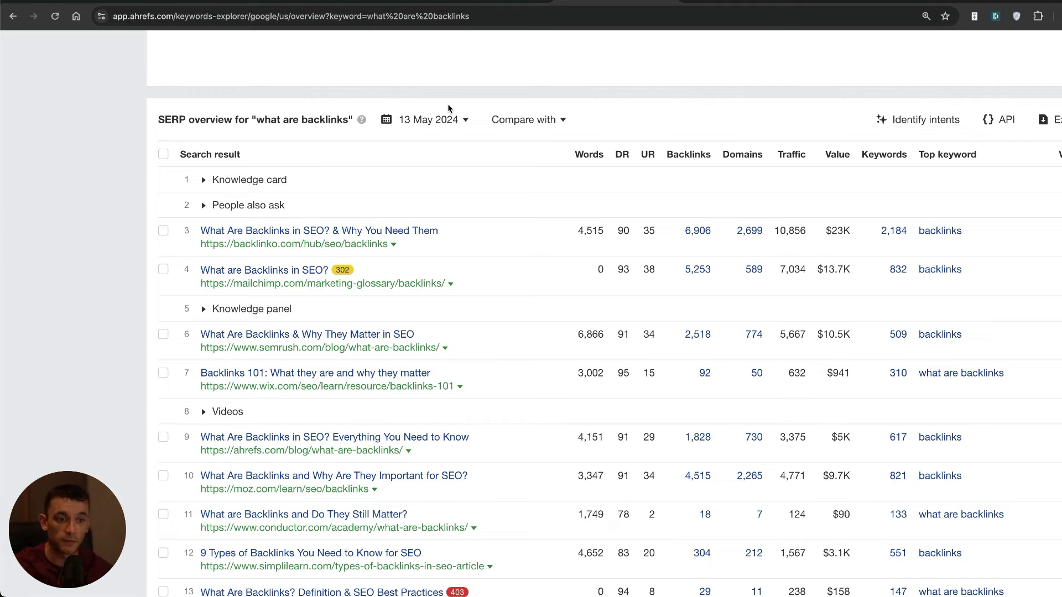
{"action": "scroll", "coordinate": [453, 138], "scroll_direction": "up", "scroll_amount": 20}
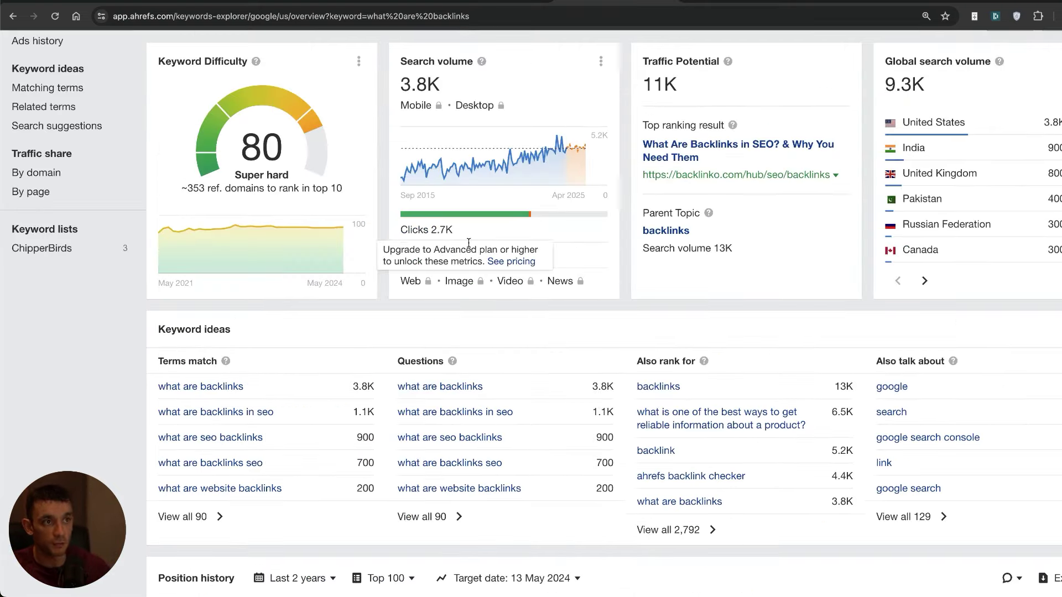
{"action": "scroll", "coordinate": [468, 243], "scroll_direction": "up", "scroll_amount": 3}
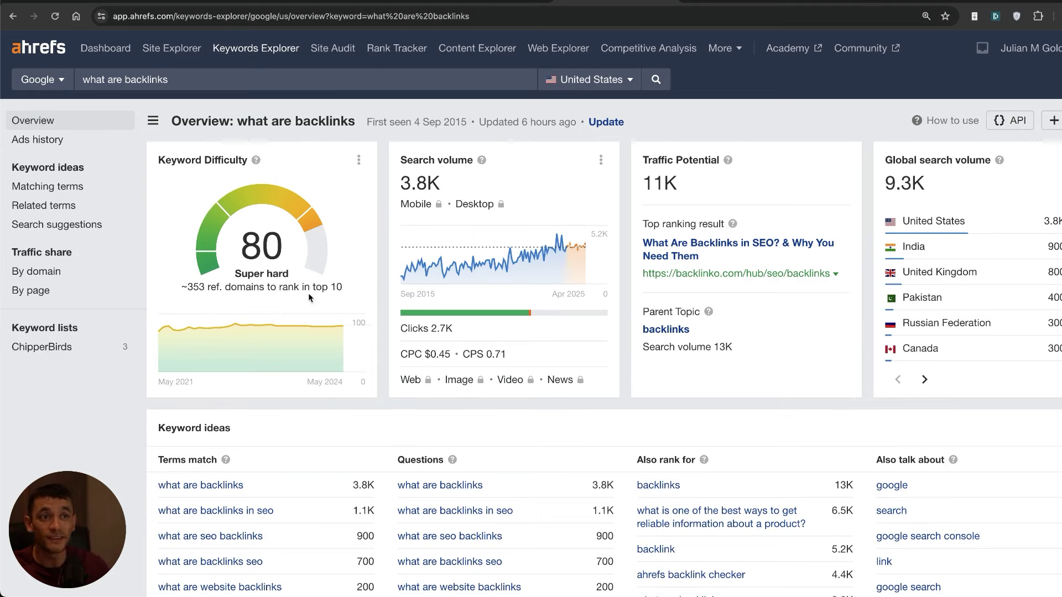
{"action": "left_click_drag", "start_coordinate": [180, 286], "coordinate": [343, 286]}
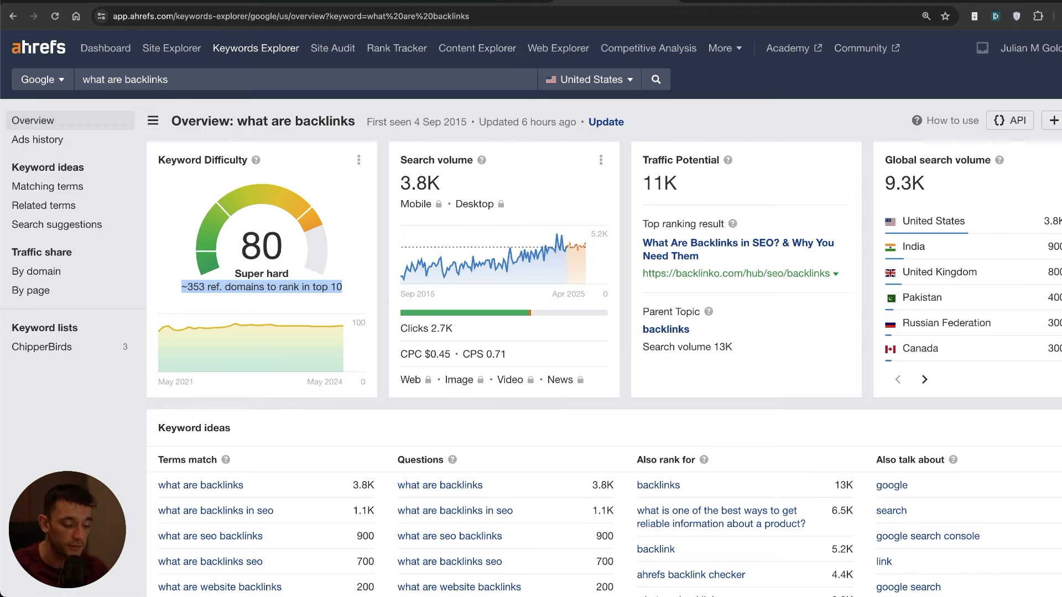
- Open Ahrefs' search traffic study from Google, zoom to 125%, and highlight its publication date
{"action": "key", "text": "ctrl+Tab"}
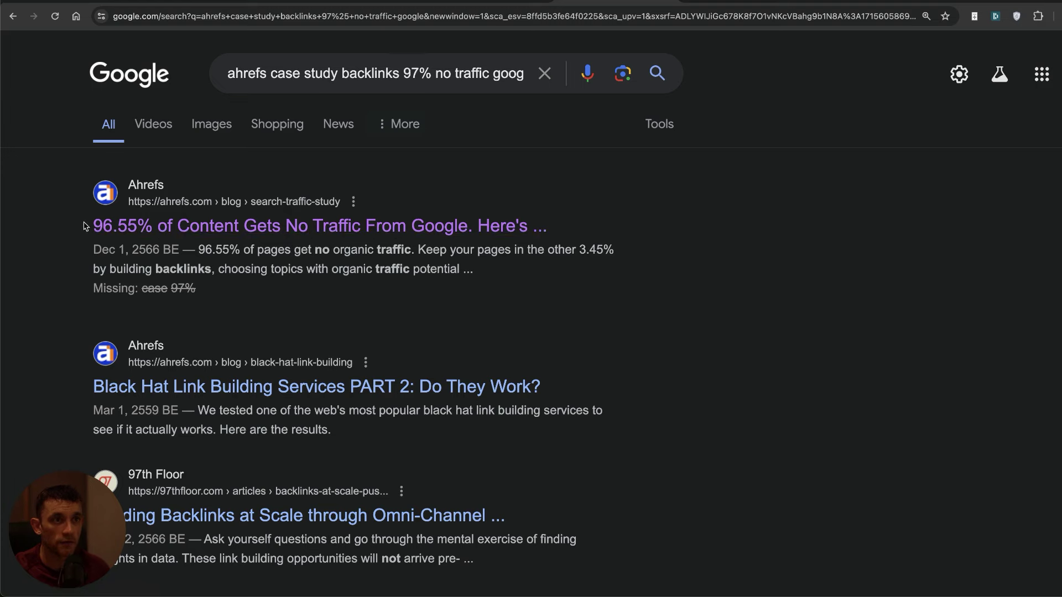
{"action": "left_click", "coordinate": [42, 221]}
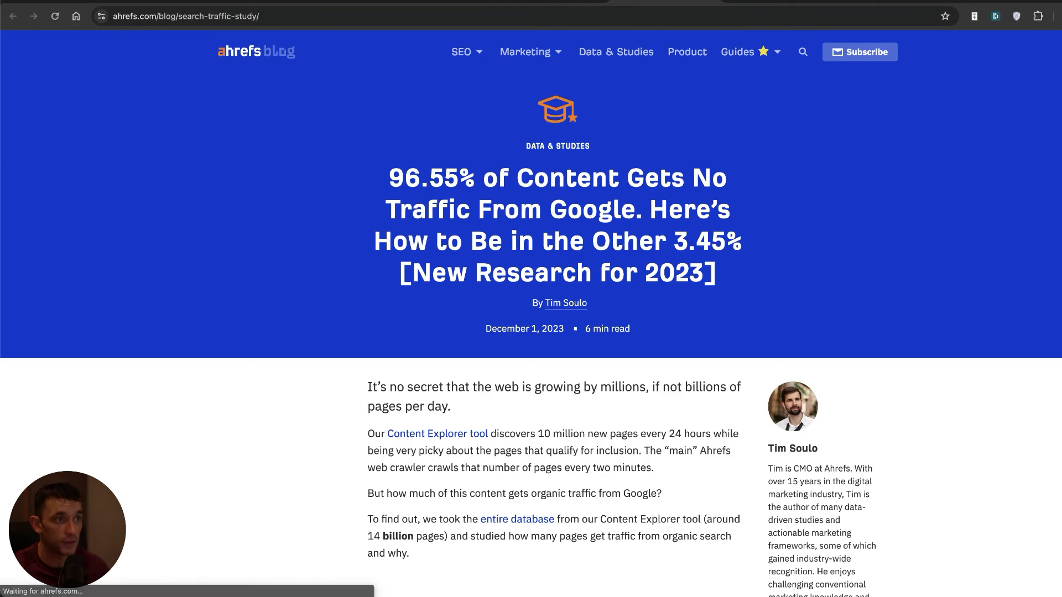
{"action": "key", "text": "ctrl+plus"}
{"action": "key", "text": "ctrl+plus"}
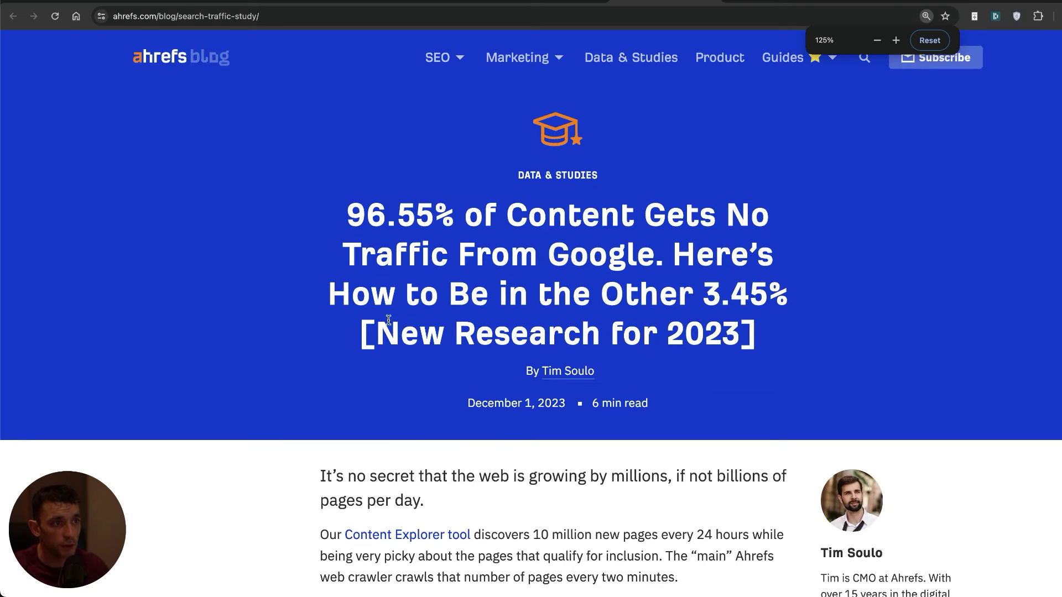
{"action": "left_click_drag", "start_coordinate": [467, 403], "coordinate": [581, 406]}
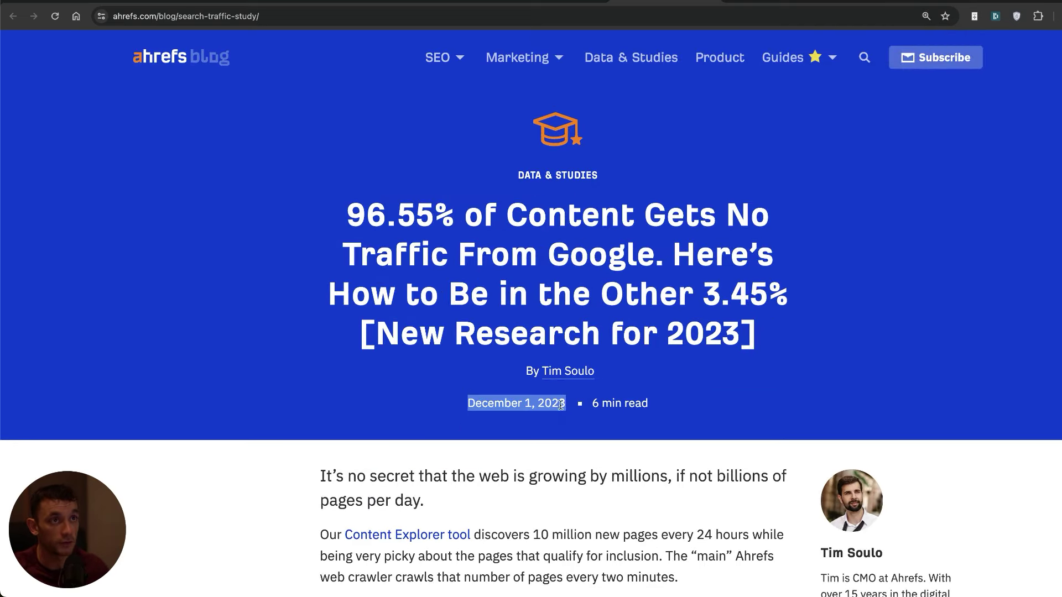
{"action": "scroll", "coordinate": [665, 281], "scroll_direction": "down", "scroll_amount": 1}
{"action": "scroll", "coordinate": [664, 280], "scroll_direction": "down", "scroll_amount": 1}
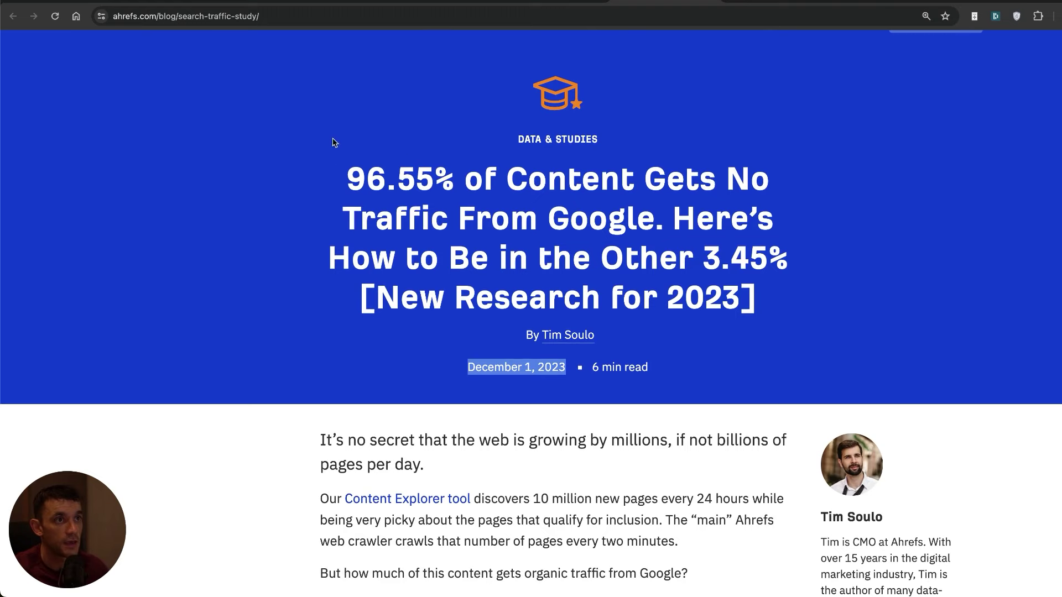
- Highlight the 96.55% no-traffic claim in the article title
{"action": "left_click_drag", "start_coordinate": [346, 178], "coordinate": [656, 224]}
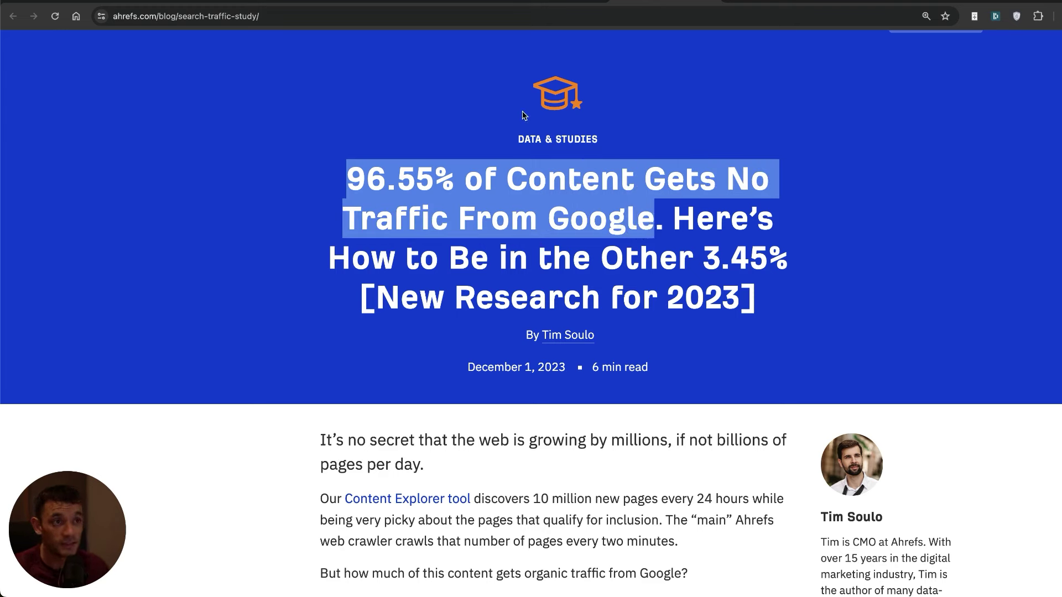
{"action": "left_click", "coordinate": [476, 176]}
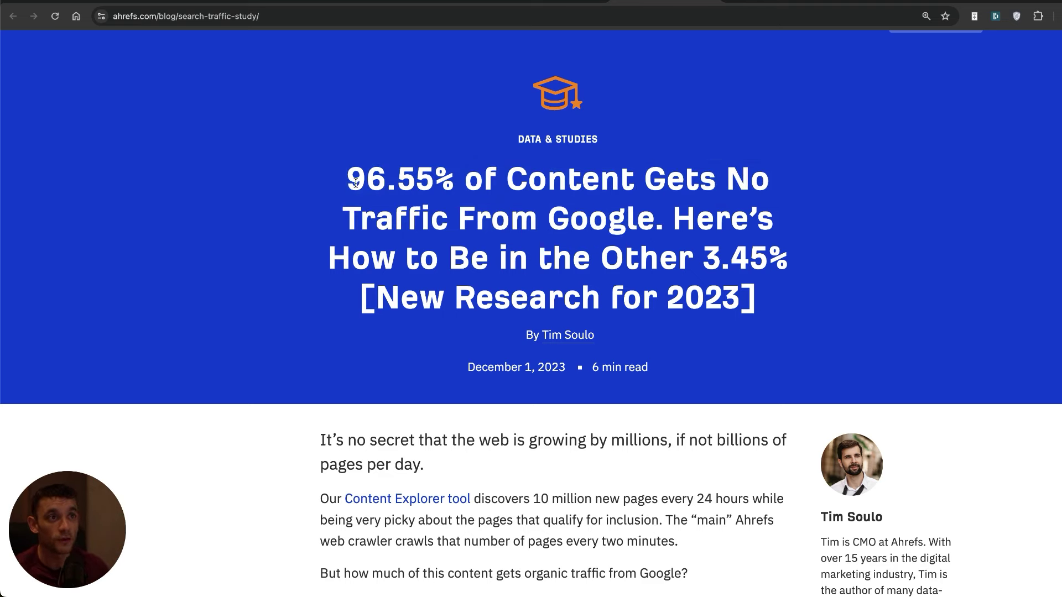
{"action": "left_click_drag", "start_coordinate": [355, 183], "coordinate": [662, 206]}
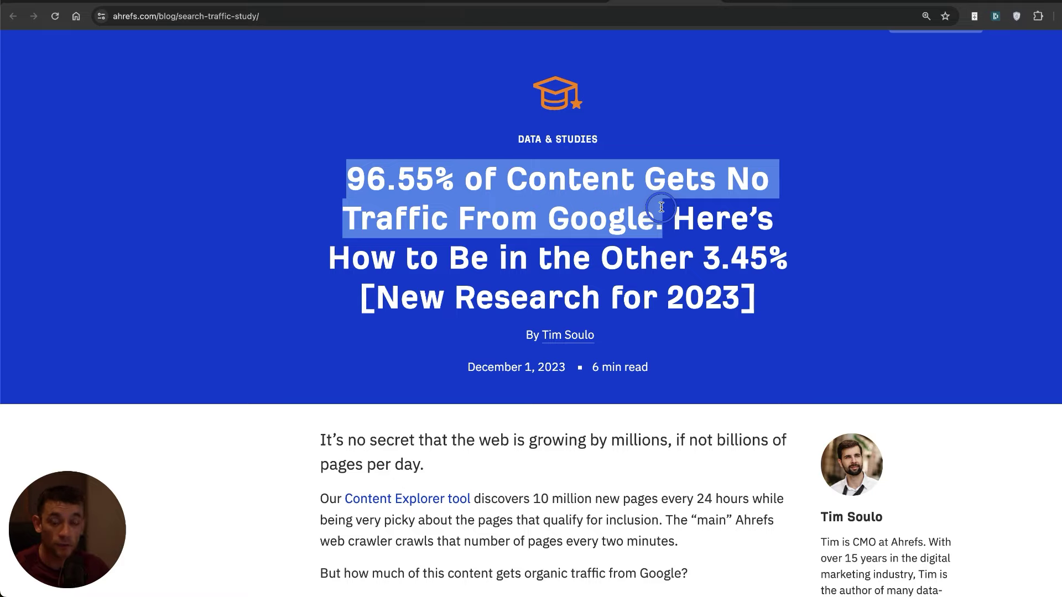
{"action": "left_click", "coordinate": [661, 207]}
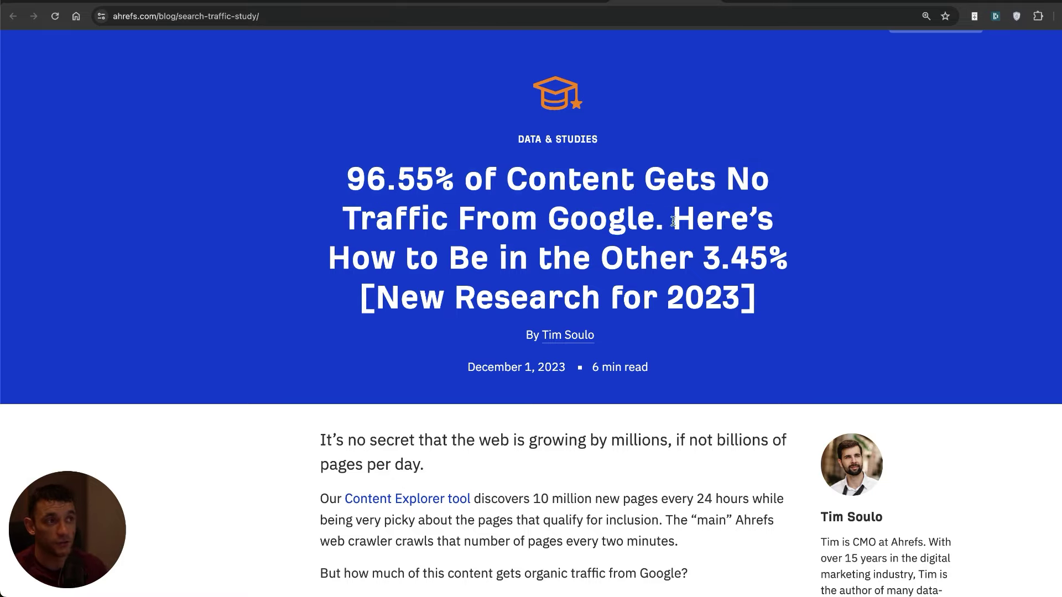
- Highlight the 'Reason 2: The page has no backlinks' heading and scroll to its chart
{"action": "scroll", "coordinate": [660, 309], "scroll_direction": "down", "scroll_amount": 10}
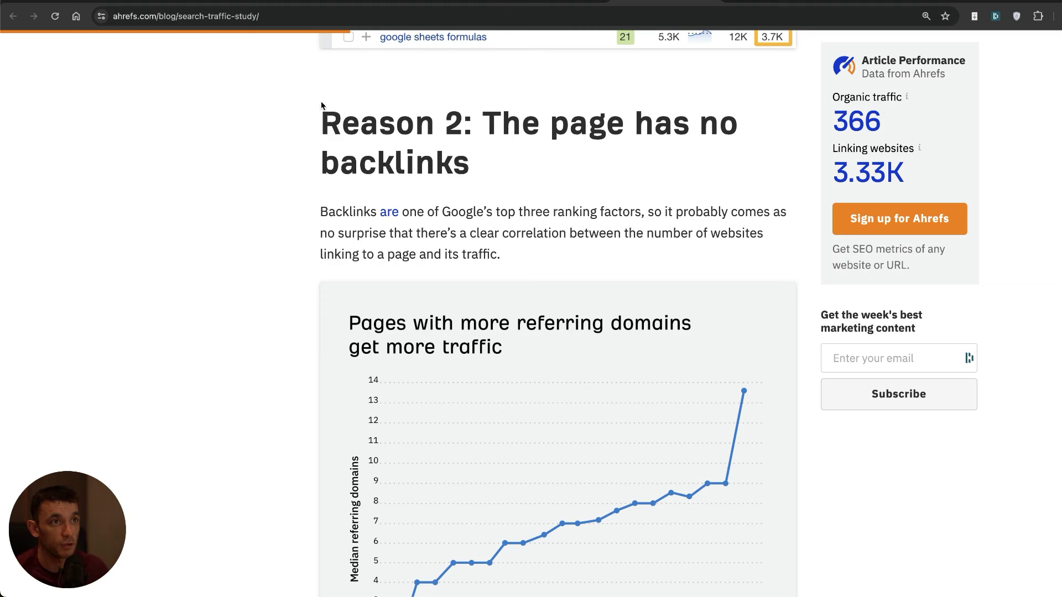
{"action": "left_click_drag", "start_coordinate": [321, 105], "coordinate": [567, 167]}
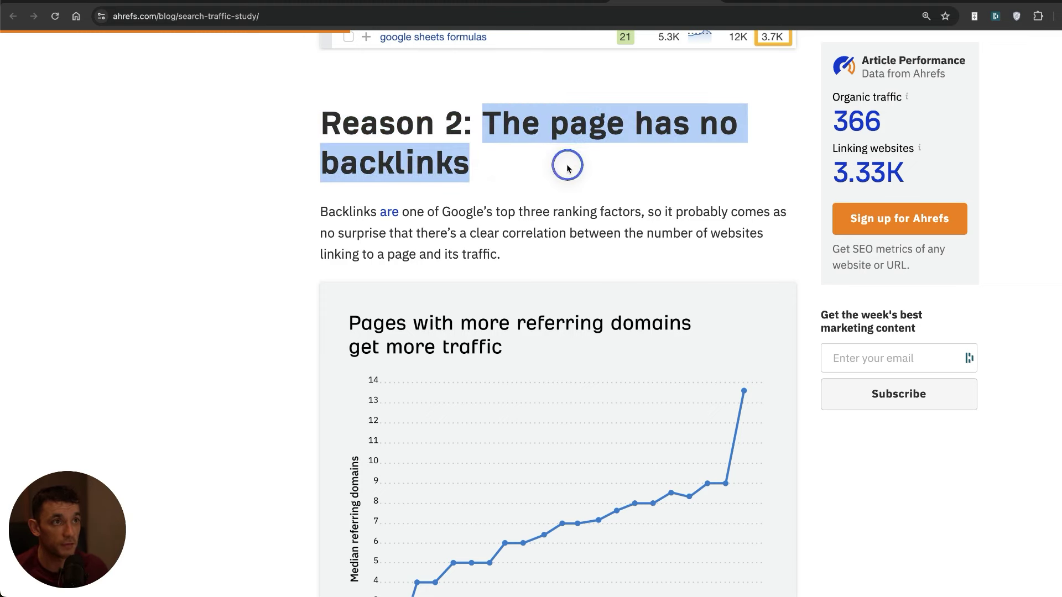
{"action": "left_click", "coordinate": [486, 171]}
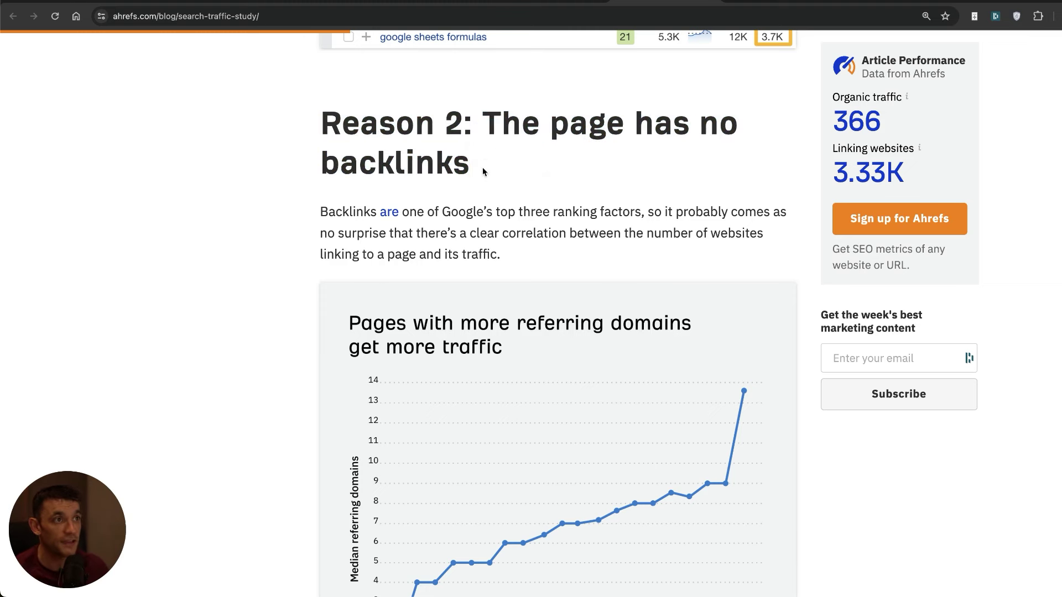
{"action": "scroll", "coordinate": [486, 208], "scroll_direction": "down", "scroll_amount": 1}
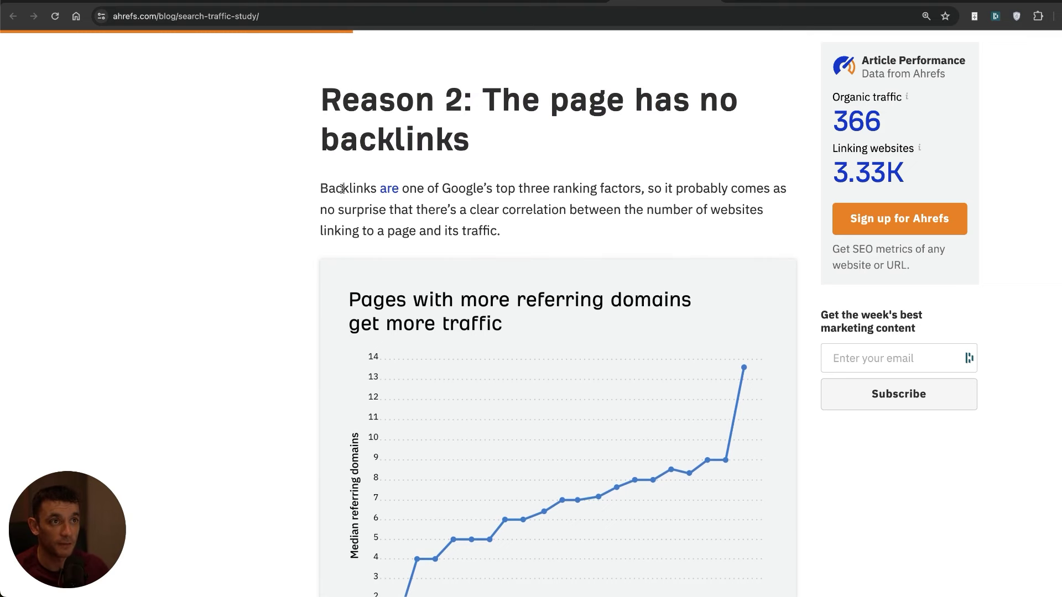
{"action": "scroll", "coordinate": [388, 194], "scroll_direction": "down", "scroll_amount": 3}
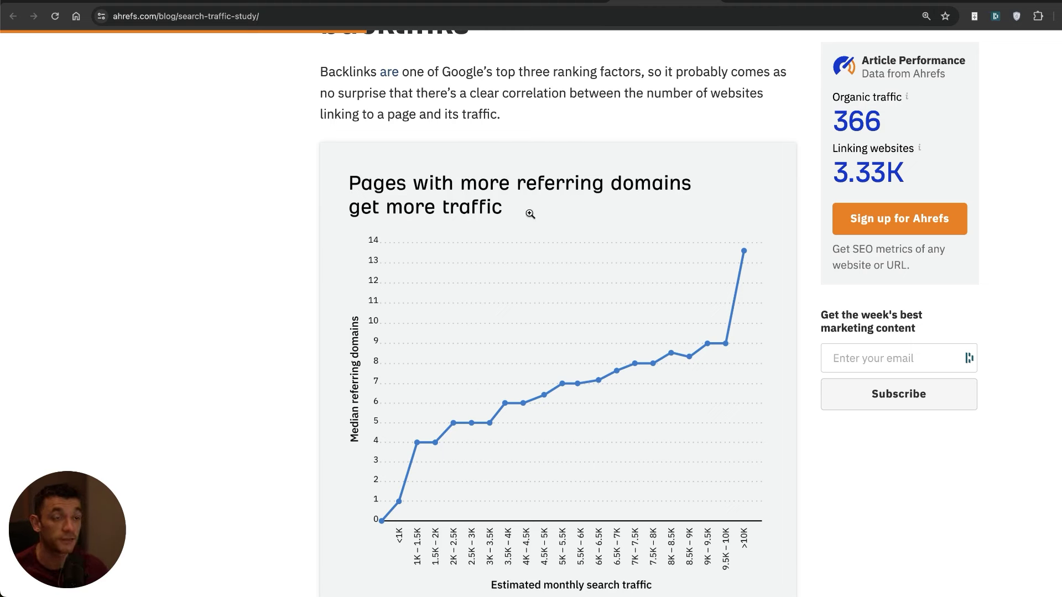
- Highlight the 'To find out…' paragraph about studying 14 billion pages, then head down toward Reason 1
{"action": "scroll", "coordinate": [525, 221], "scroll_direction": "up", "scroll_amount": 20}
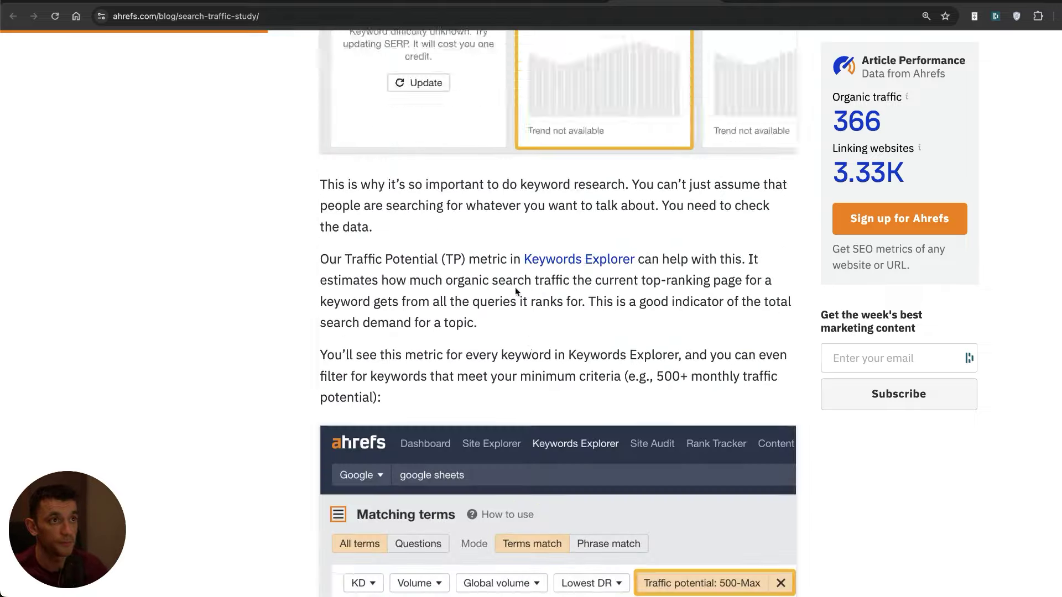
{"action": "scroll", "coordinate": [437, 232], "scroll_direction": "down", "scroll_amount": 5}
{"action": "scroll", "coordinate": [451, 249], "scroll_direction": "up", "scroll_amount": 8}
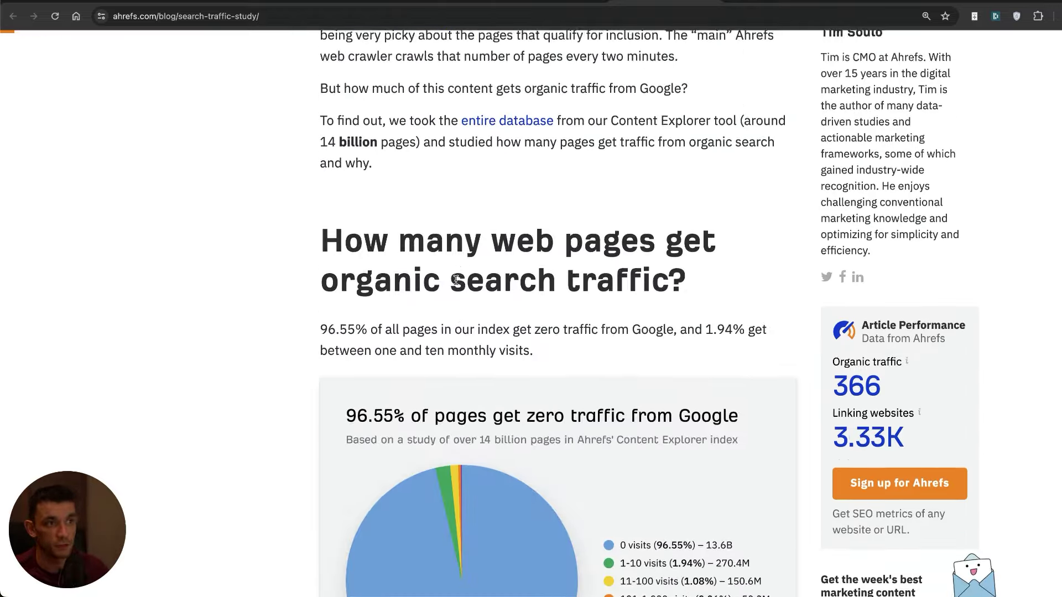
{"action": "scroll", "coordinate": [448, 301], "scroll_direction": "up", "scroll_amount": 3}
{"action": "scroll", "coordinate": [387, 248], "scroll_direction": "down", "scroll_amount": 4}
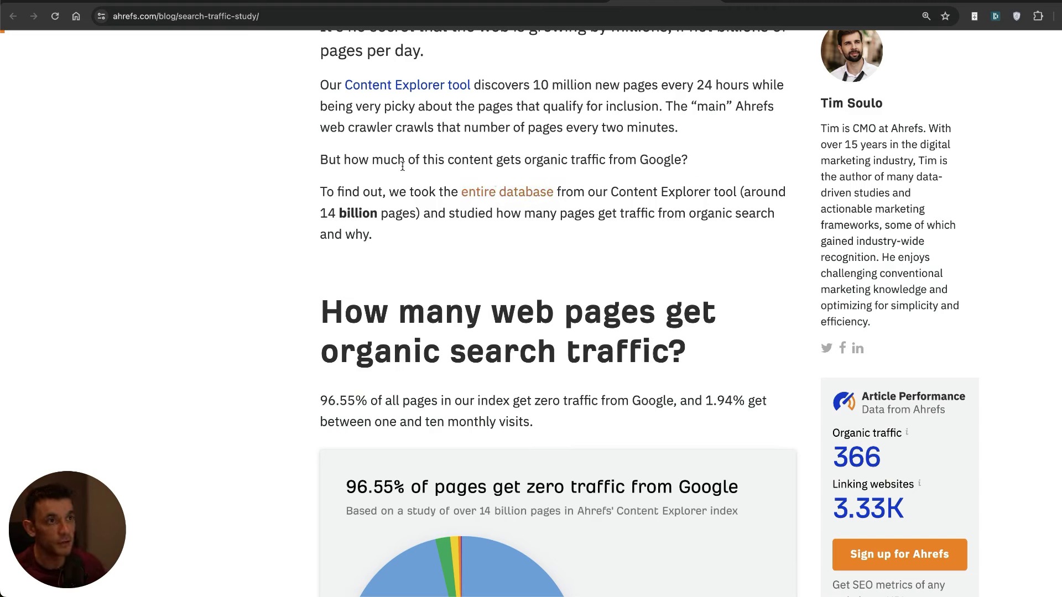
{"action": "left_click_drag", "start_coordinate": [314, 184], "coordinate": [429, 234]}
{"action": "left_click", "coordinate": [429, 234]}
{"action": "scroll", "coordinate": [446, 252], "scroll_direction": "down", "scroll_amount": 15}
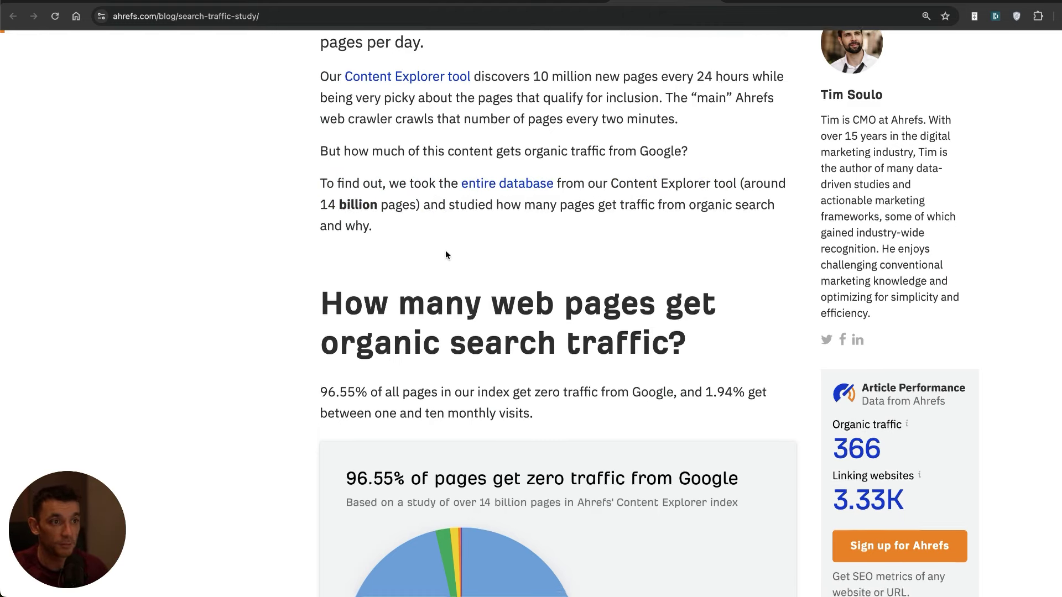
- Highlight the 'Reason 1: The topic has no search demand' heading and read that section
{"action": "scroll", "coordinate": [513, 340], "scroll_direction": "down", "scroll_amount": 4}
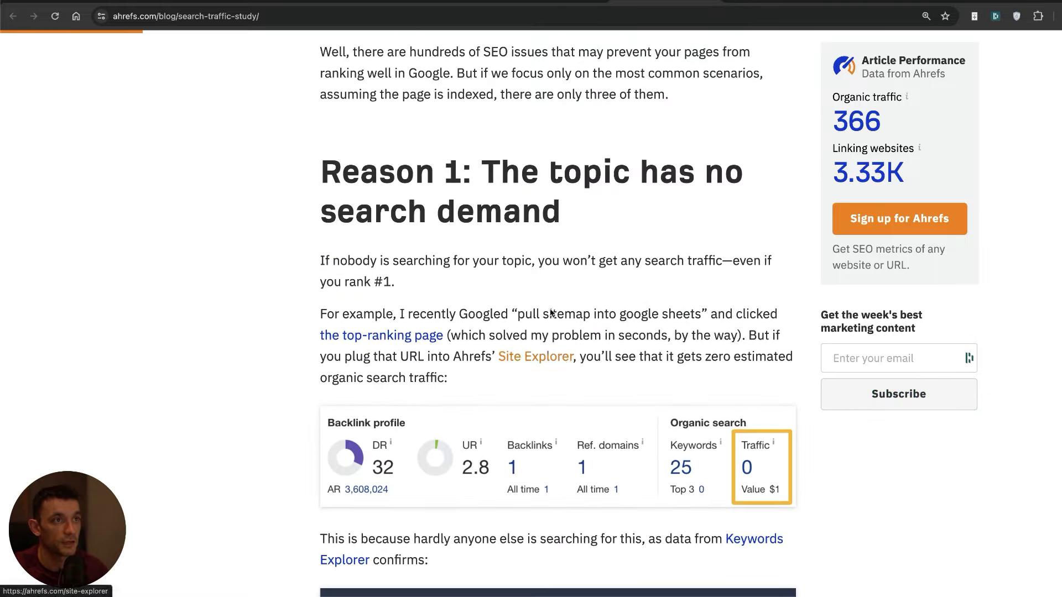
{"action": "left_click_drag", "start_coordinate": [324, 167], "coordinate": [561, 219]}
{"action": "left_click", "coordinate": [508, 155]}
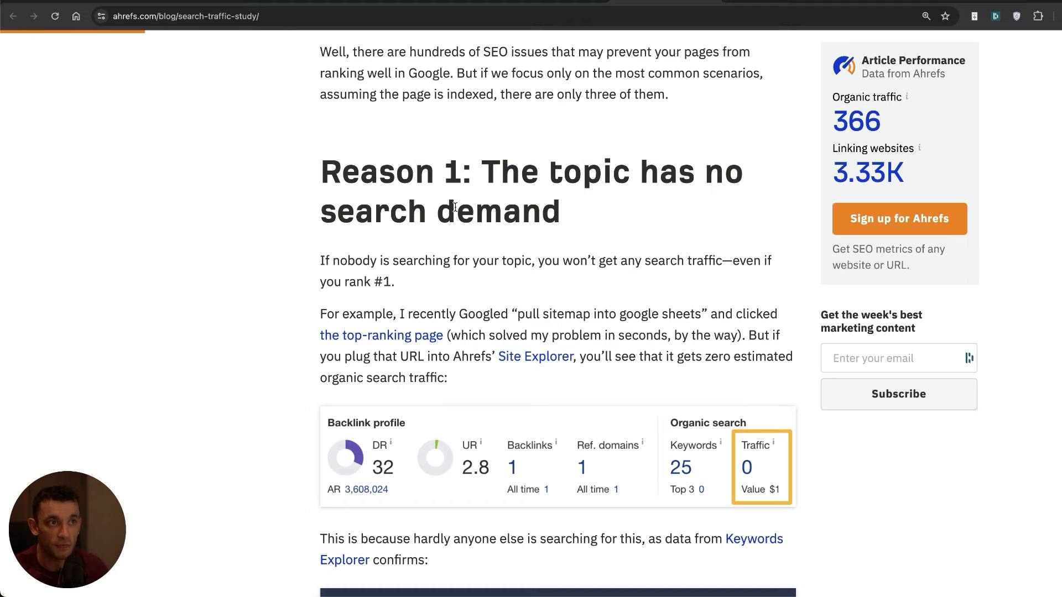
{"action": "scroll", "coordinate": [398, 213], "scroll_direction": "down", "scroll_amount": 15}
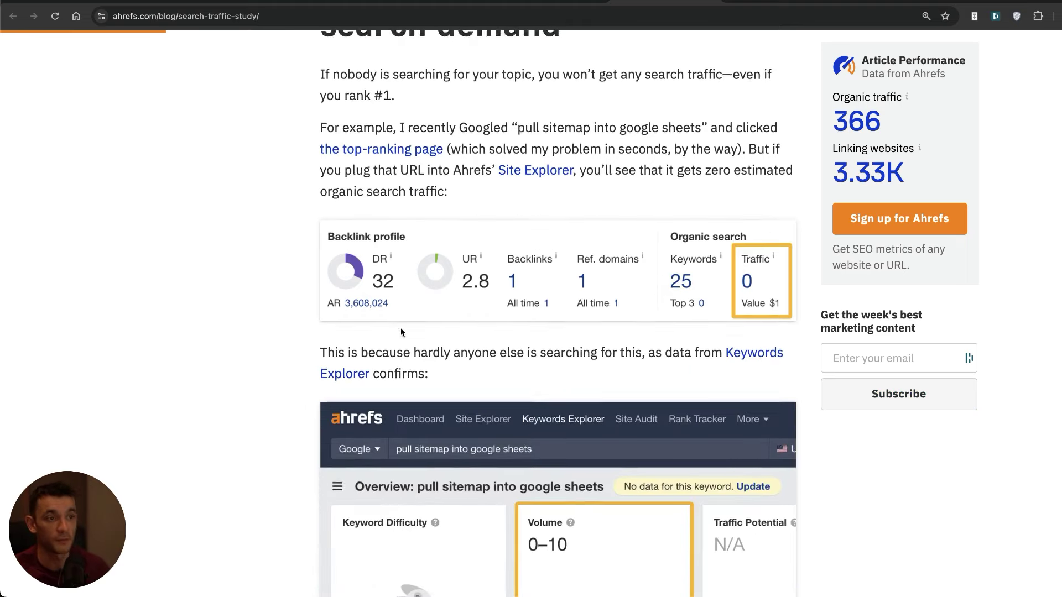
{"action": "scroll", "coordinate": [497, 105], "scroll_direction": "up", "scroll_amount": 10}
{"action": "scroll", "coordinate": [497, 105], "scroll_direction": "up", "scroll_amount": 9}
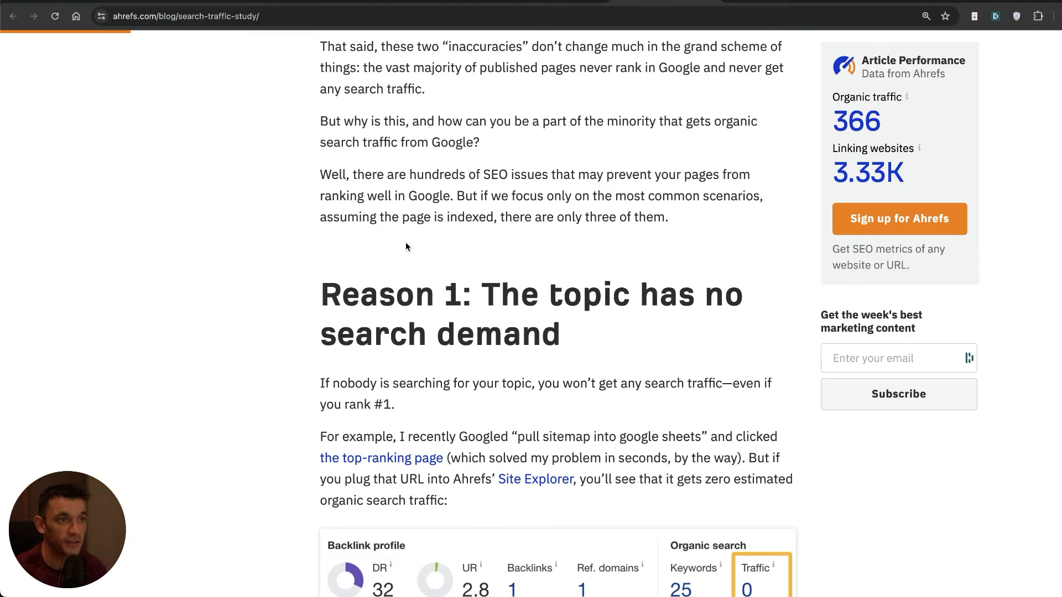
- Highlight text around the Reason 2 chart and the Reason 2 heading, then clear it
{"action": "left_click_drag", "start_coordinate": [339, 292], "coordinate": [632, 363]}
{"action": "scroll", "coordinate": [635, 390], "scroll_direction": "down", "scroll_amount": 10}
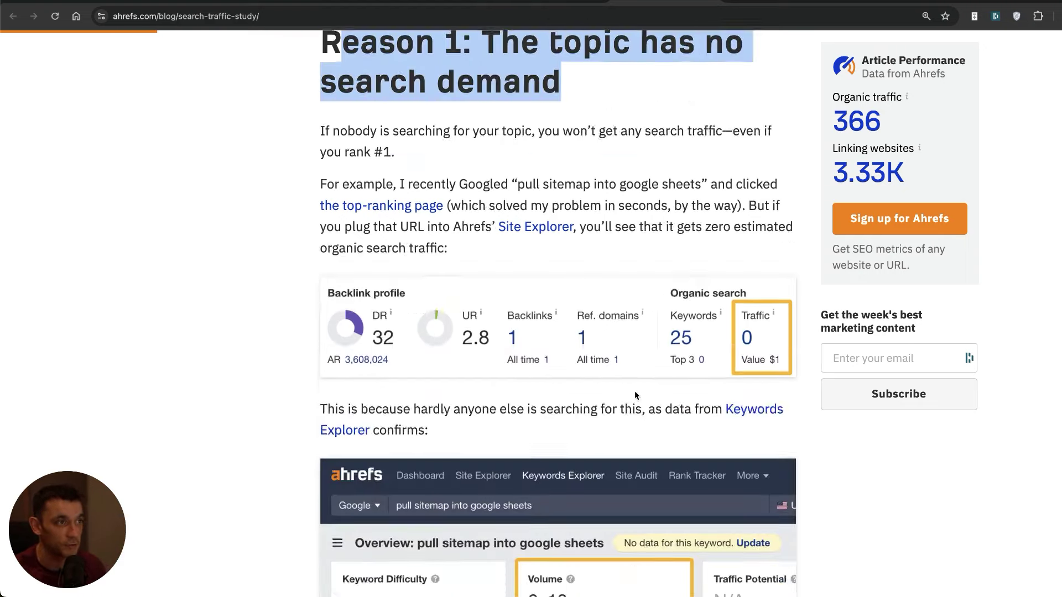
{"action": "scroll", "coordinate": [622, 372], "scroll_direction": "down", "scroll_amount": 20}
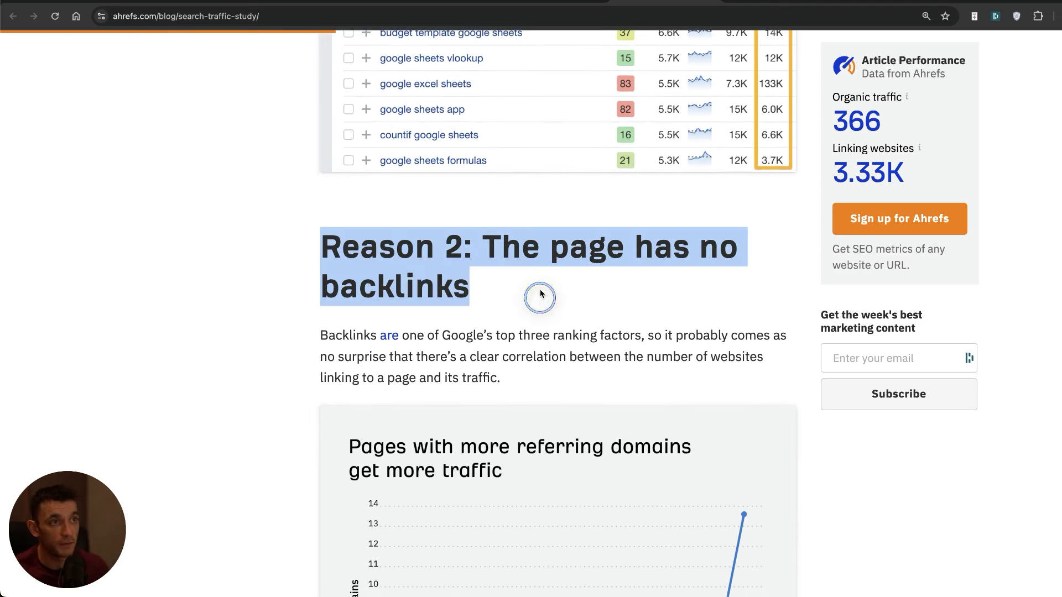
{"action": "scroll", "coordinate": [536, 296], "scroll_direction": "down", "scroll_amount": 4}
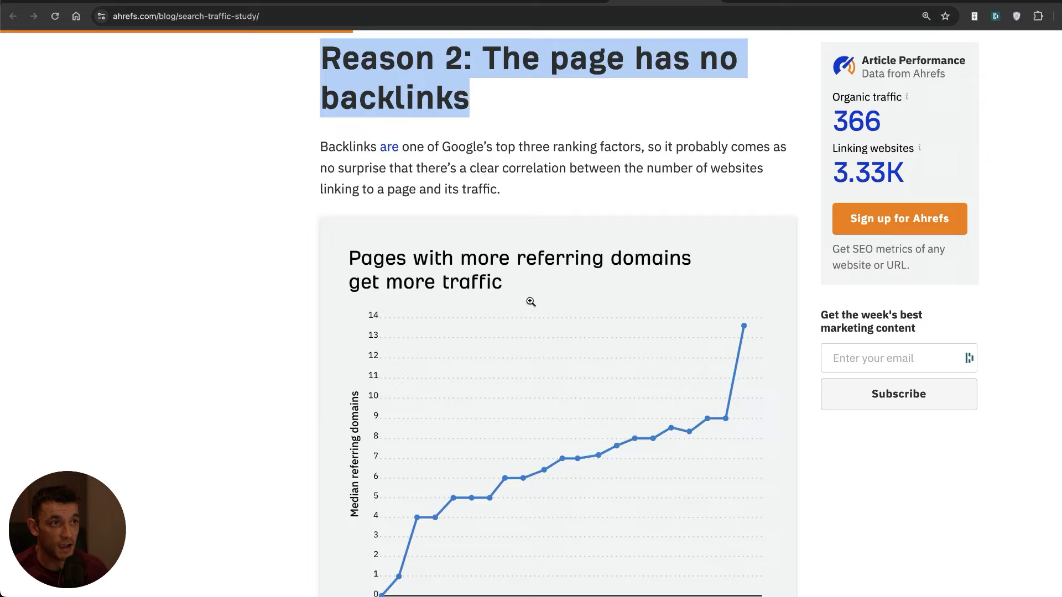
{"action": "scroll", "coordinate": [530, 301], "scroll_direction": "down", "scroll_amount": 5}
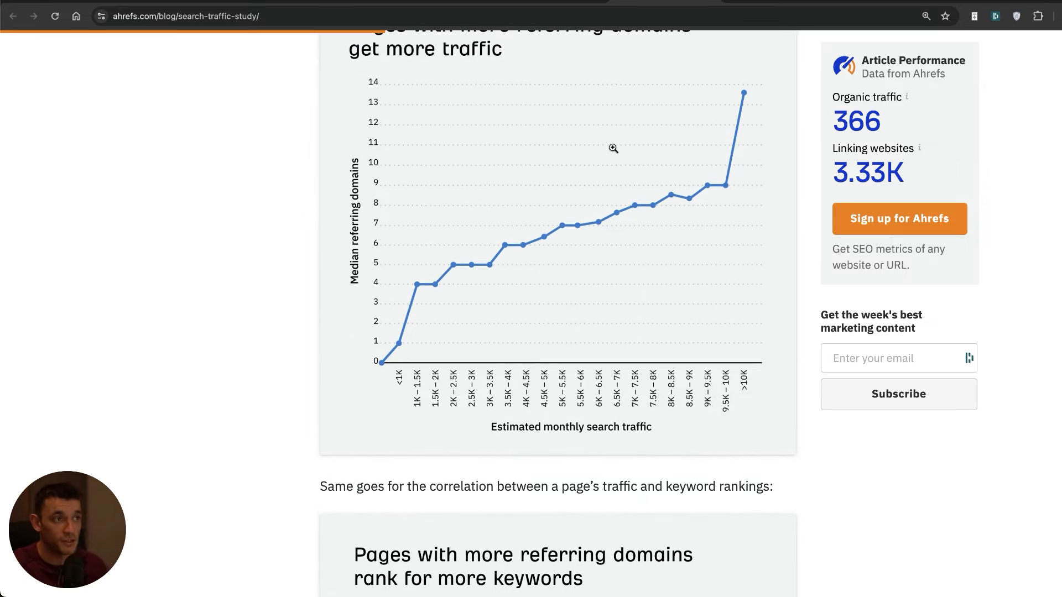
{"action": "scroll", "coordinate": [597, 138], "scroll_direction": "up", "scroll_amount": 5}
{"action": "left_click_drag", "start_coordinate": [291, 69], "coordinate": [551, 115]}
{"action": "left_click", "coordinate": [552, 115]}
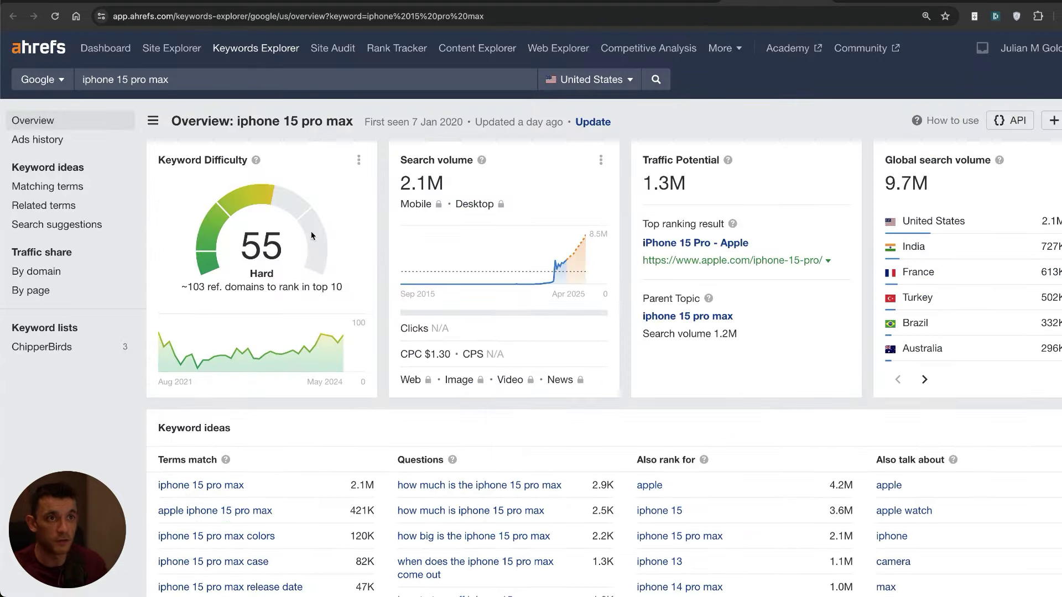
- Search Keywords Explorer for the keyword 'what is seo'
{"action": "left_click", "coordinate": [278, 78]}
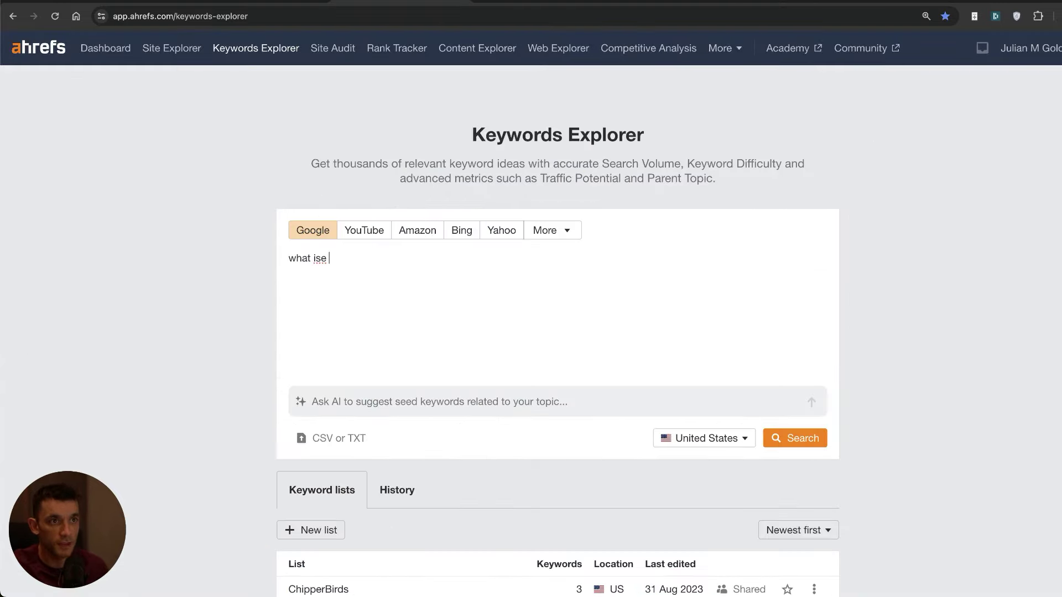
{"action": "type", "text": "seo"}
{"action": "key", "text": "Return"}
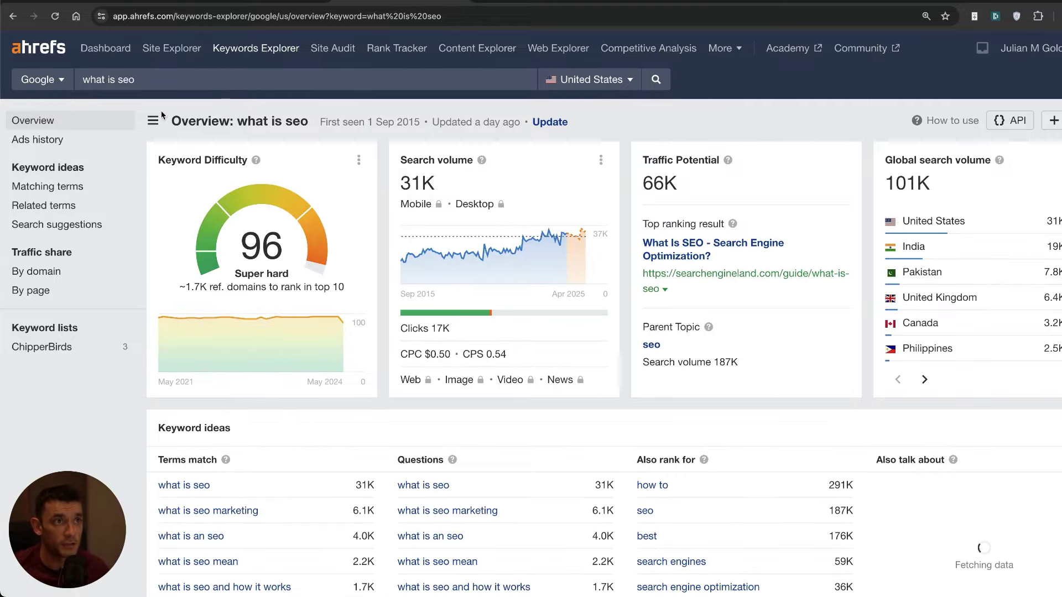
- In the SERP overview, compare the third and seventh results' DR, highlighting the DR 93
{"action": "scroll", "coordinate": [804, 286], "scroll_direction": "down", "scroll_amount": 7}
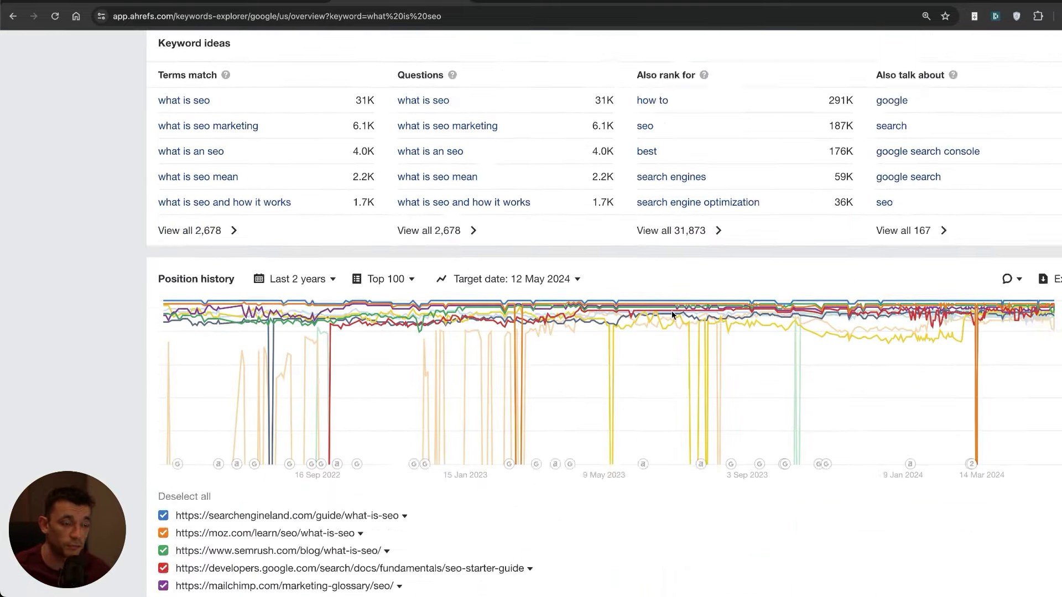
{"action": "scroll", "coordinate": [672, 315], "scroll_direction": "down", "scroll_amount": 14}
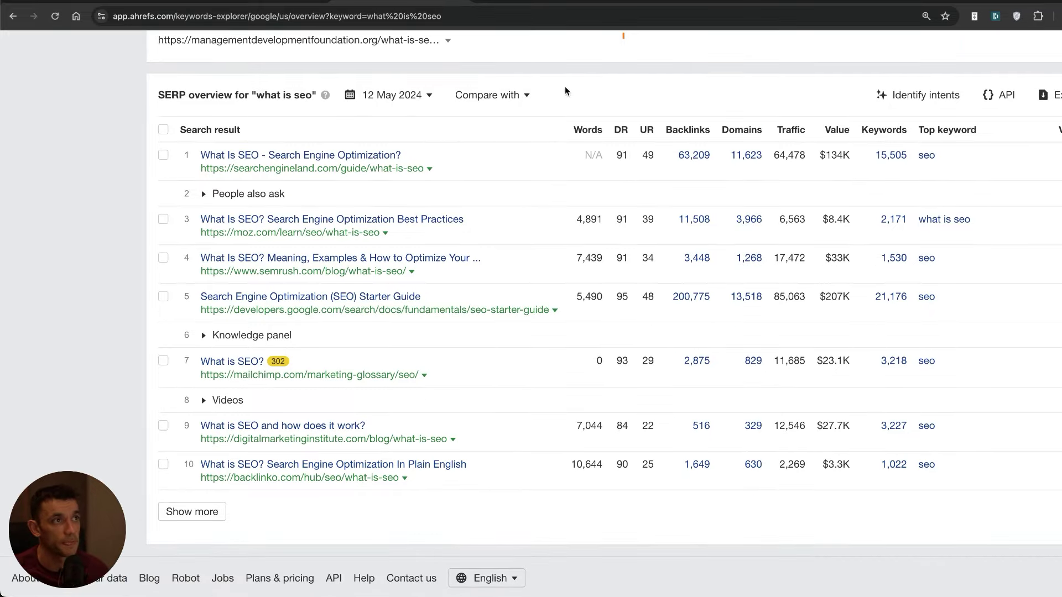
{"action": "left_click", "coordinate": [614, 219]}
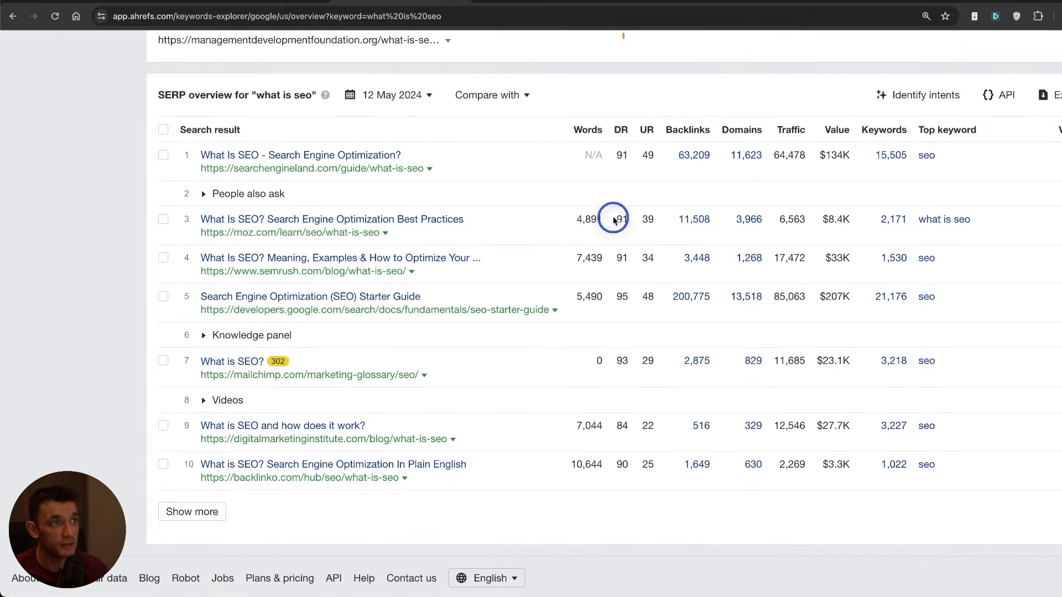
{"action": "left_click", "coordinate": [622, 358]}
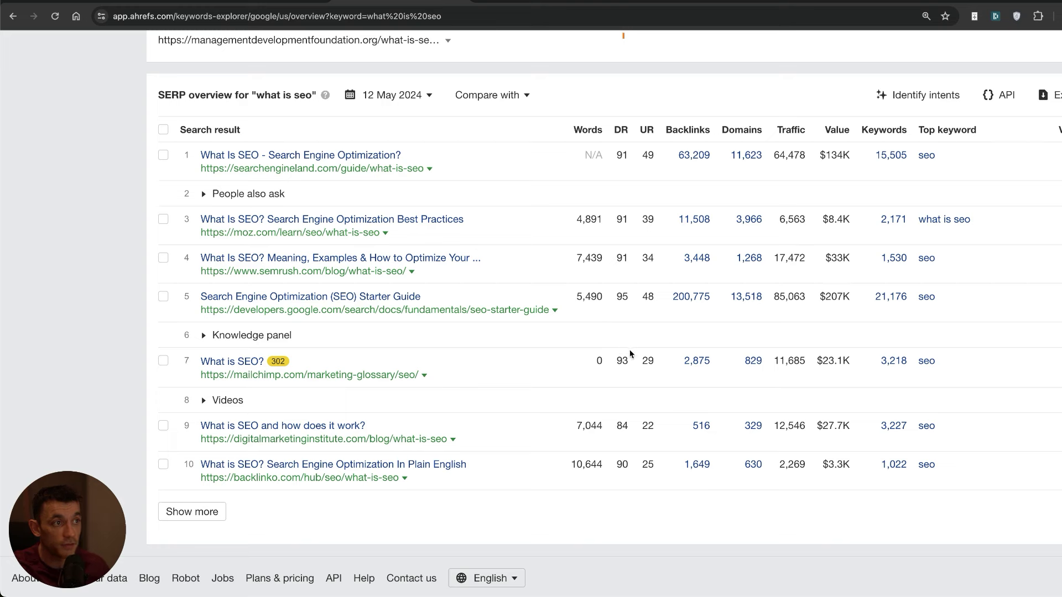
{"action": "double_click", "coordinate": [618, 361]}
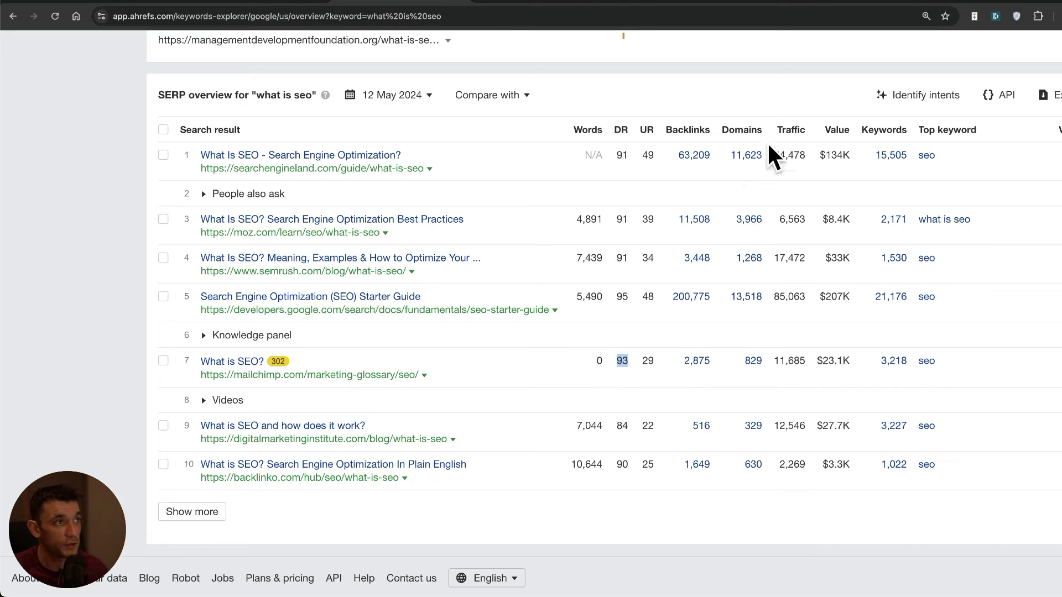
{"action": "left_click", "coordinate": [761, 156]}
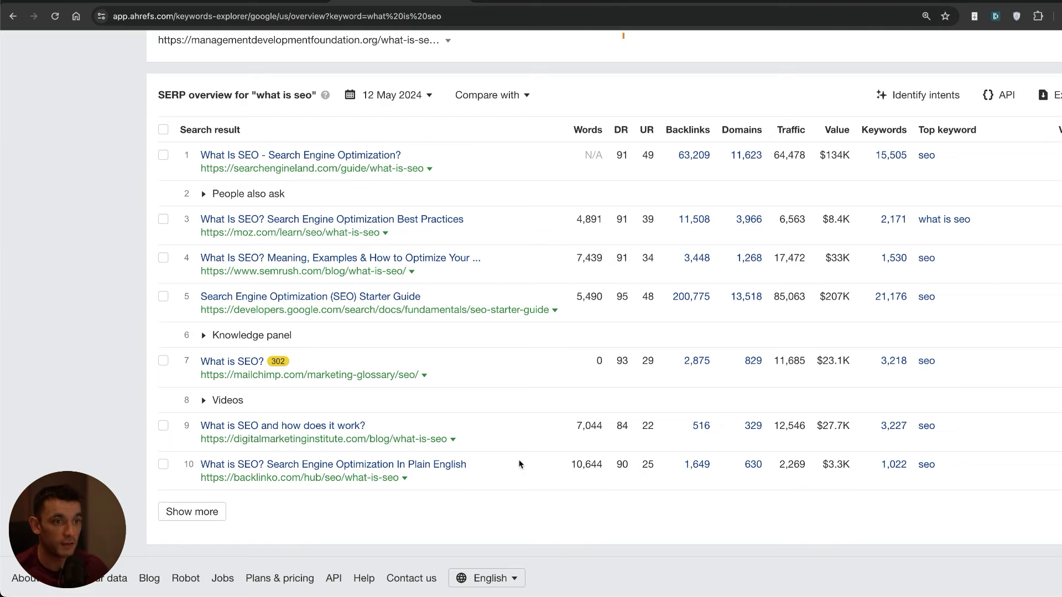
{"action": "left_click", "coordinate": [176, 510]}
{"action": "scroll", "coordinate": [566, 376], "scroll_direction": "down", "scroll_amount": 3}
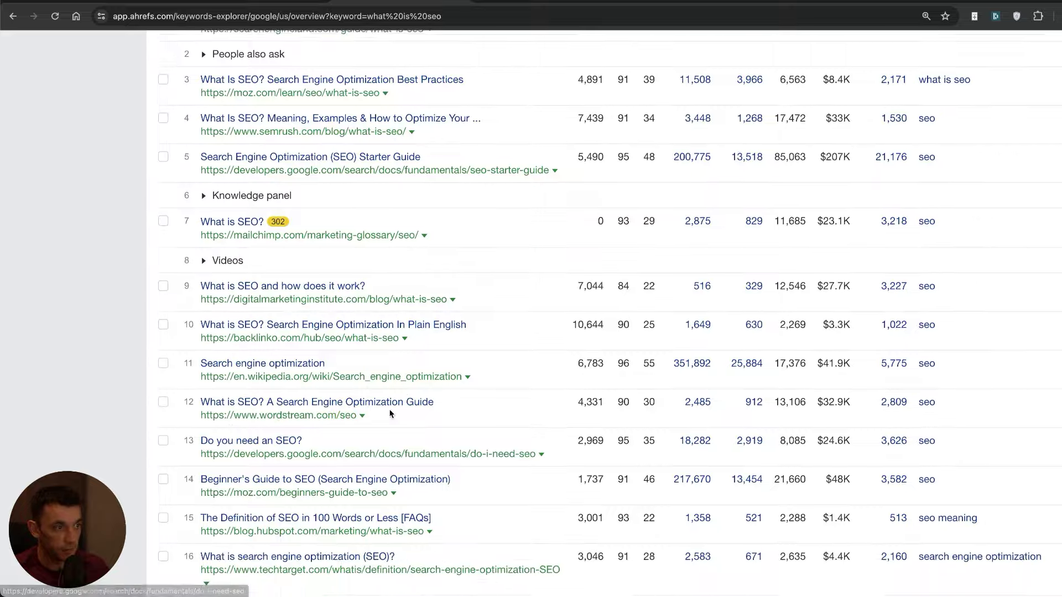
{"action": "scroll", "coordinate": [566, 376], "scroll_direction": "down", "scroll_amount": 10}
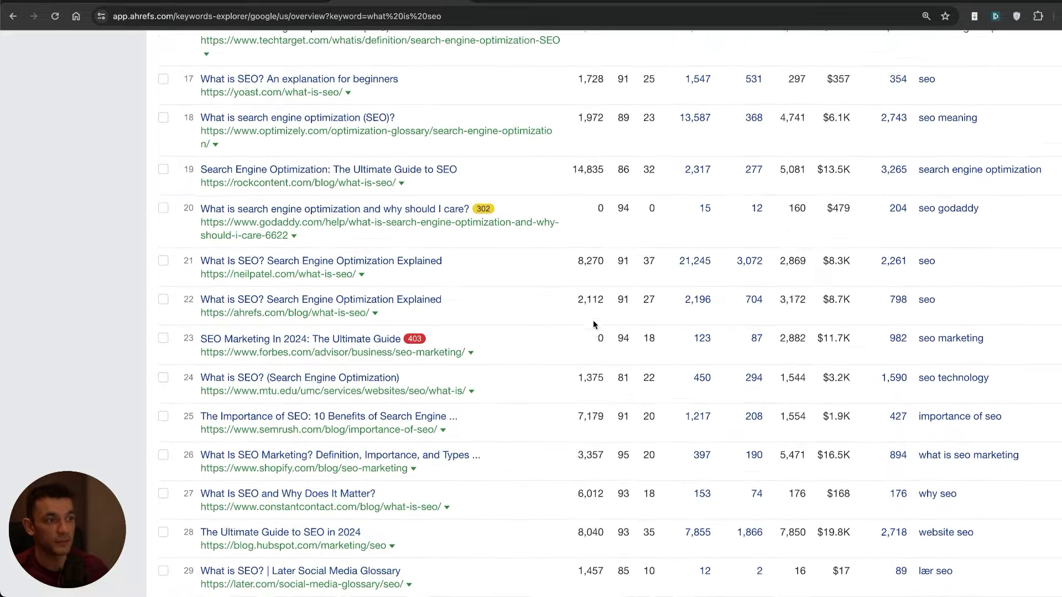
{"action": "scroll", "coordinate": [591, 389], "scroll_direction": "down", "scroll_amount": 13}
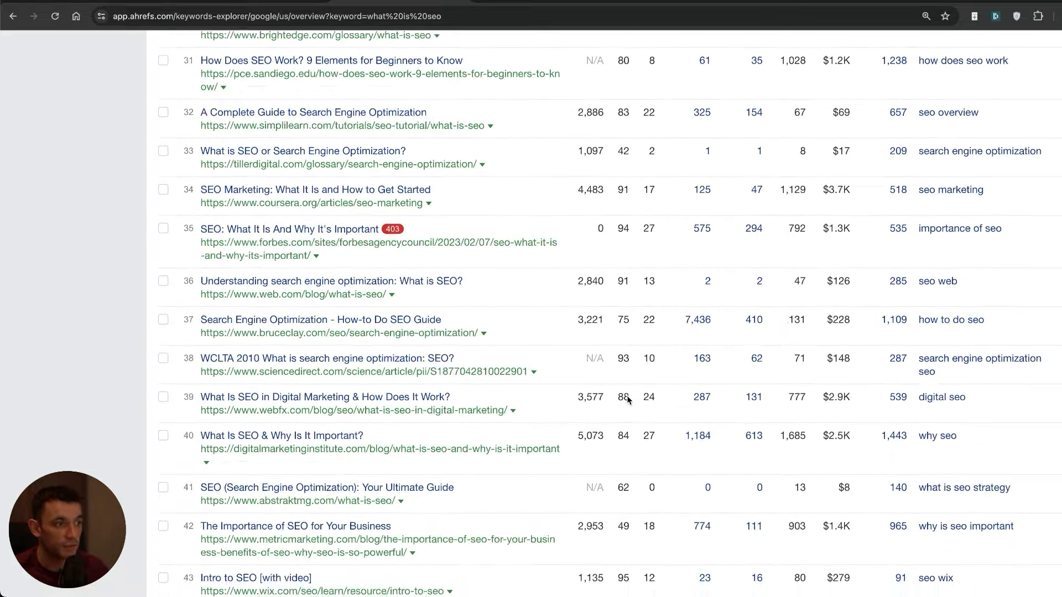
{"action": "double_click", "coordinate": [621, 311]}
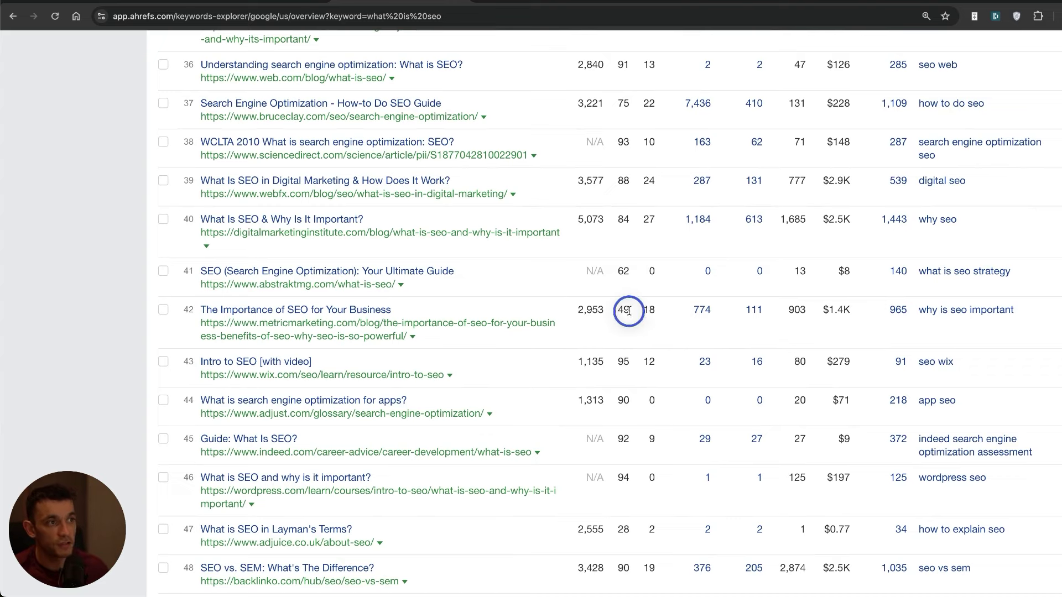
{"action": "left_click", "coordinate": [613, 313]}
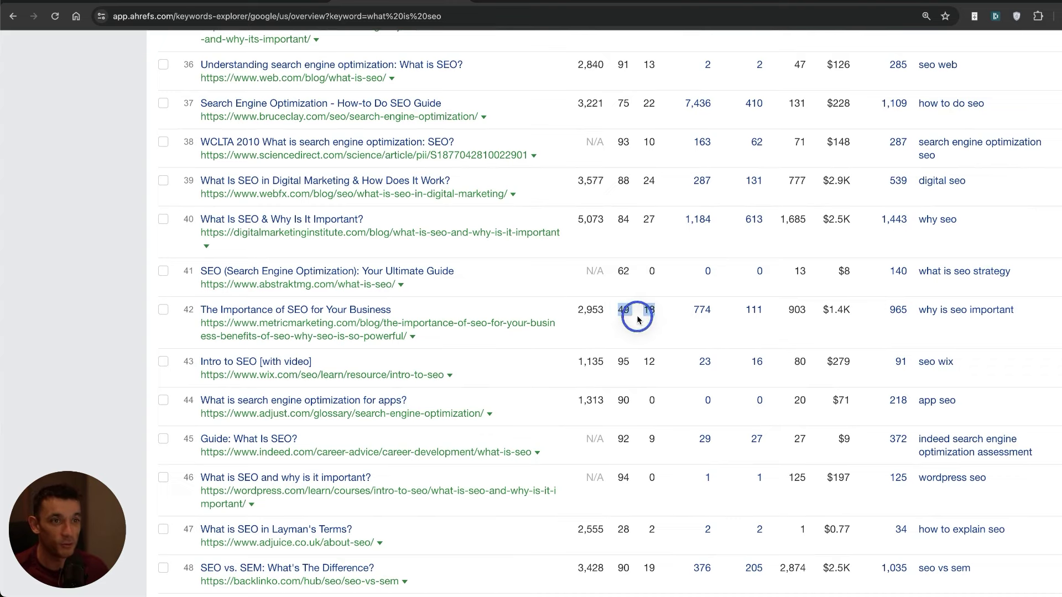
{"action": "left_click_drag", "start_coordinate": [612, 312], "coordinate": [596, 312]}
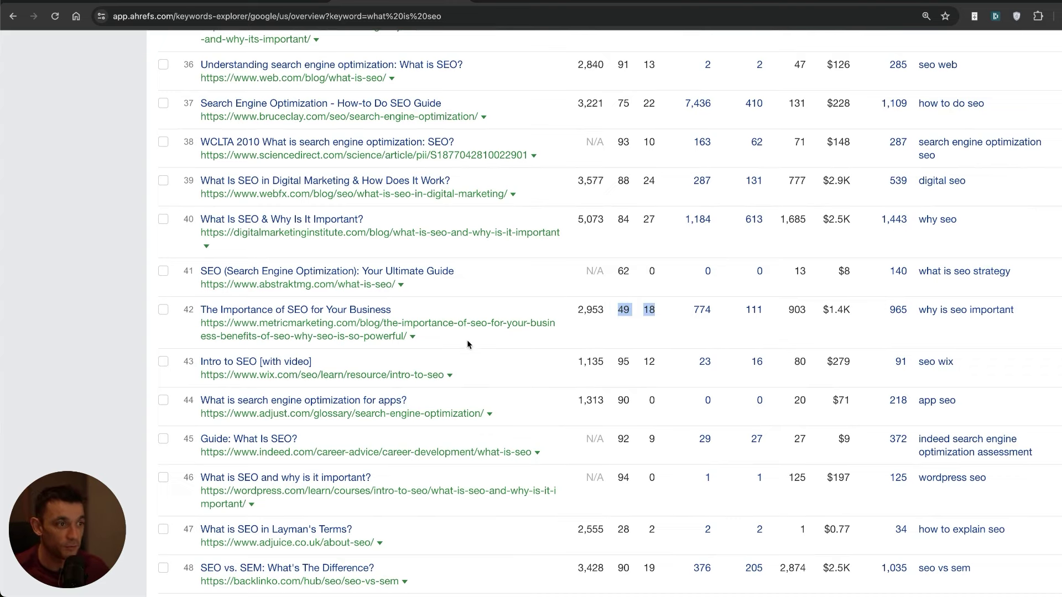
{"action": "scroll", "coordinate": [553, 387], "scroll_direction": "down", "scroll_amount": 2}
{"action": "left_click_drag", "start_coordinate": [641, 440], "coordinate": [611, 446]}
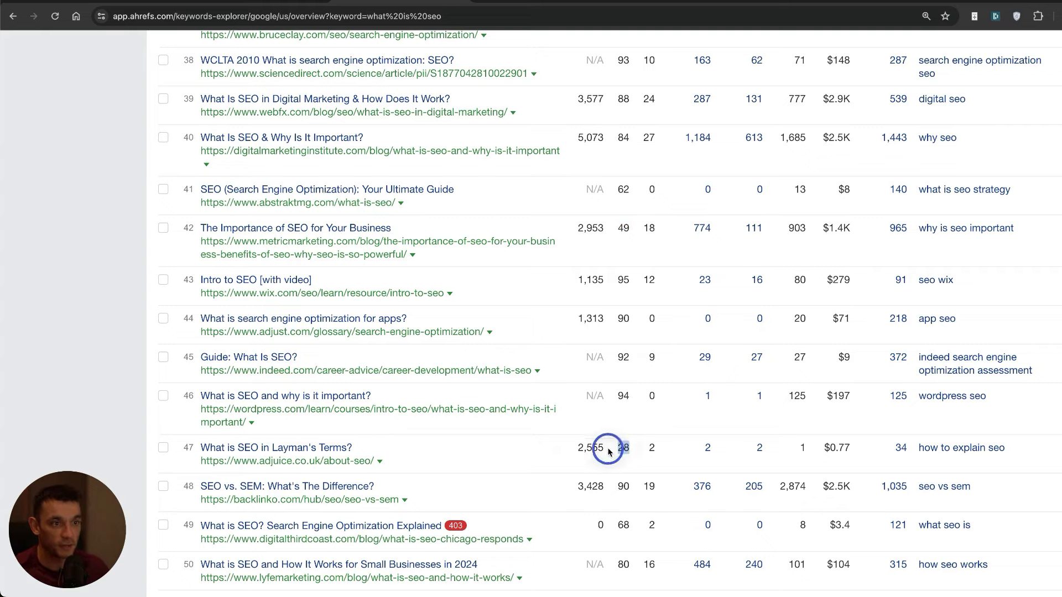
{"action": "scroll", "coordinate": [418, 441], "scroll_direction": "down", "scroll_amount": 3}
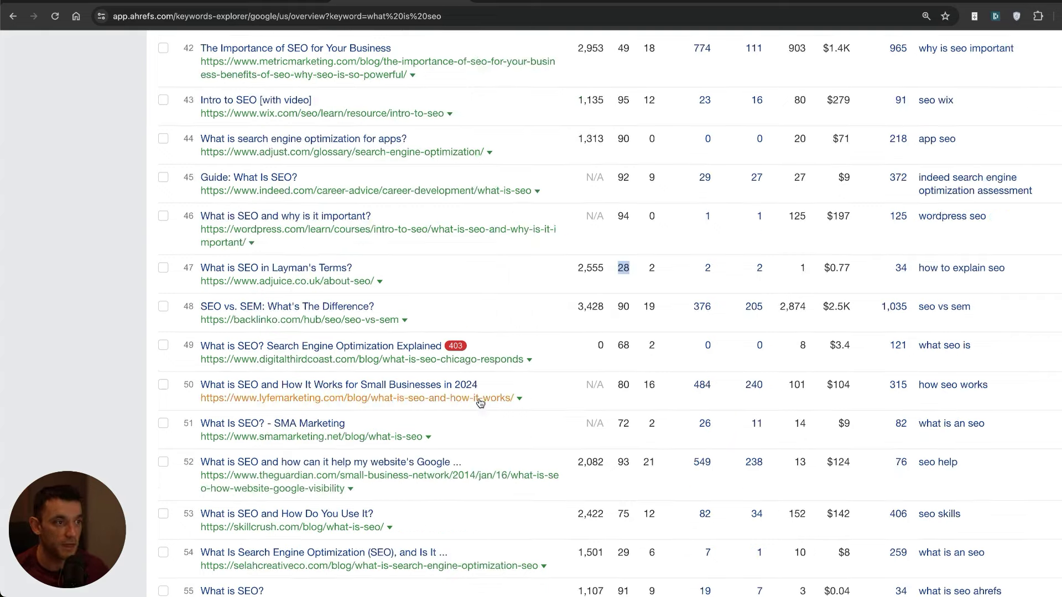
{"action": "scroll", "coordinate": [473, 369], "scroll_direction": "up", "scroll_amount": 20}
{"action": "scroll", "coordinate": [380, 415], "scroll_direction": "down", "scroll_amount": 20}
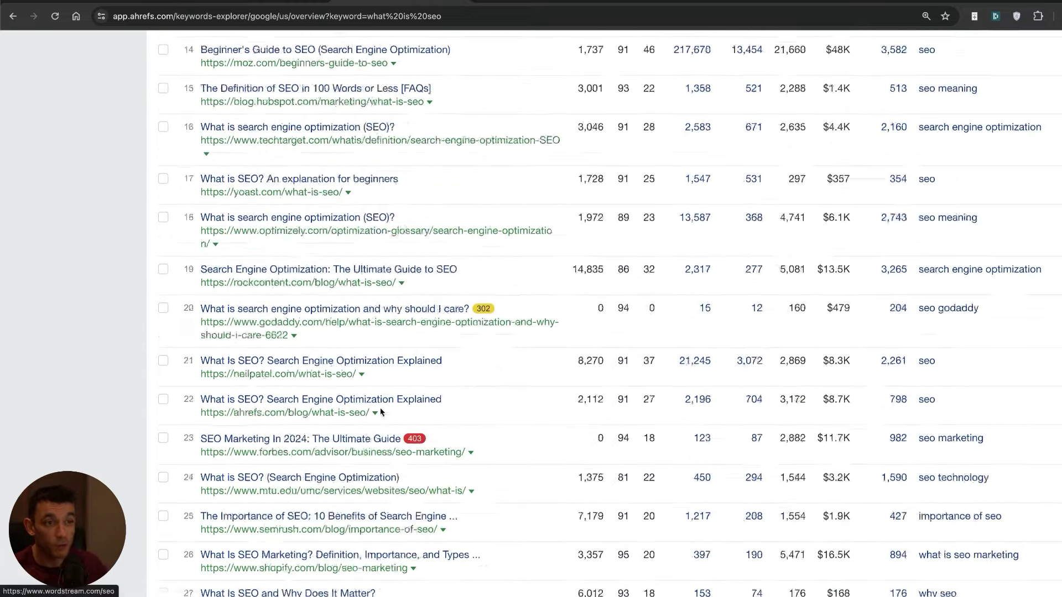
{"action": "scroll", "coordinate": [423, 294], "scroll_direction": "up", "scroll_amount": 20}
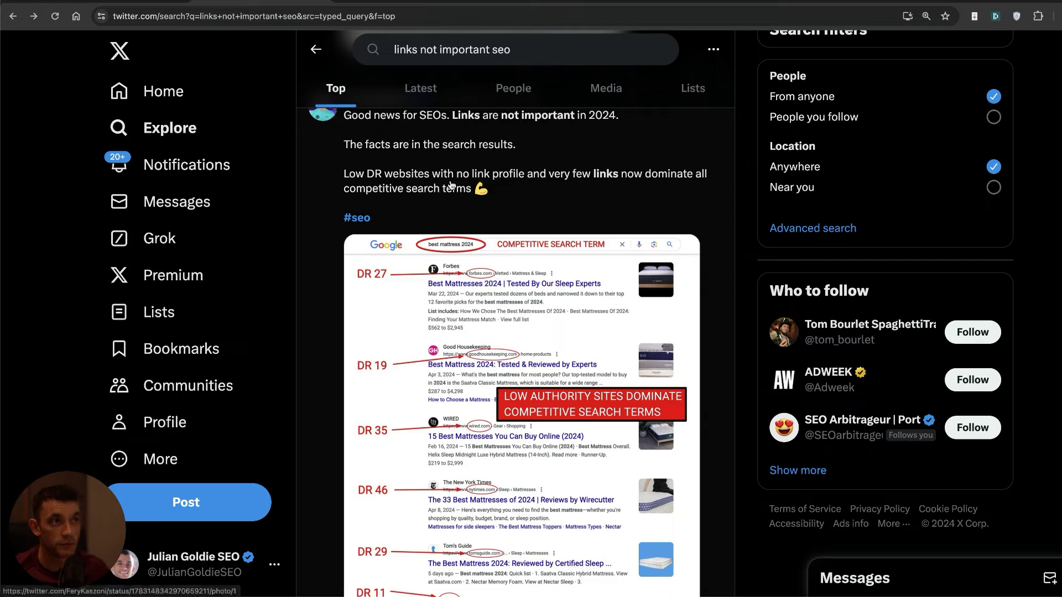
- Open the post about low-DR sites dominating competitive terms and scroll through its image
{"action": "left_click", "coordinate": [560, 178]}
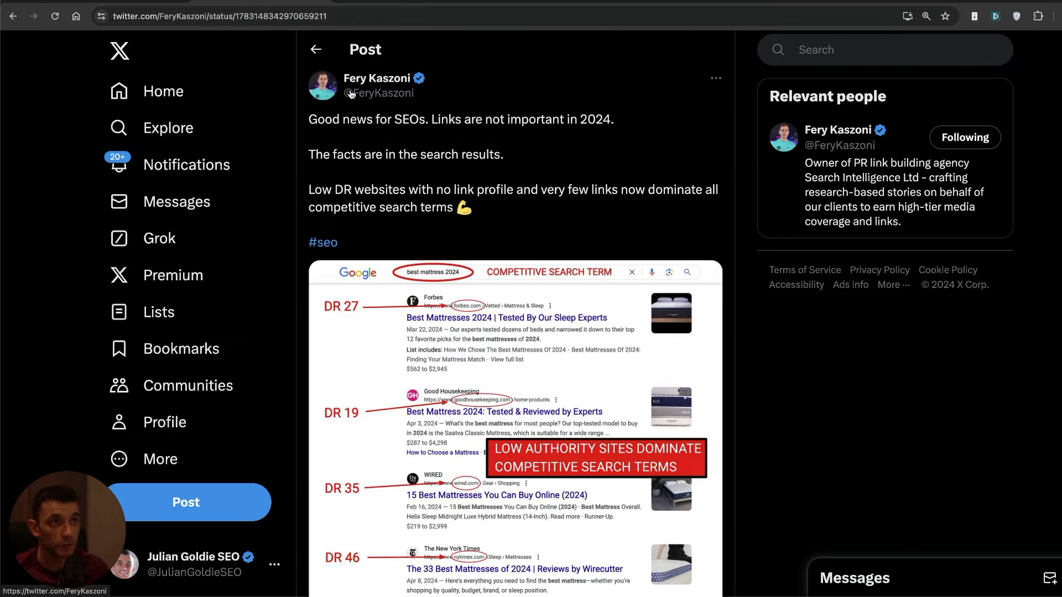
{"action": "scroll", "coordinate": [429, 167], "scroll_direction": "down", "scroll_amount": 2}
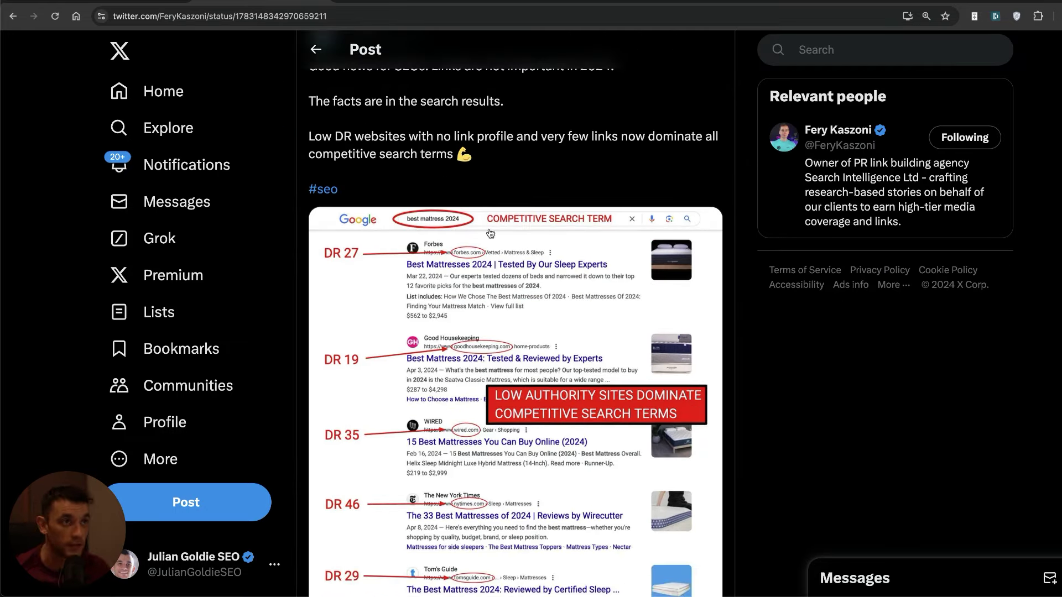
{"action": "scroll", "coordinate": [434, 242], "scroll_direction": "up", "scroll_amount": 2}
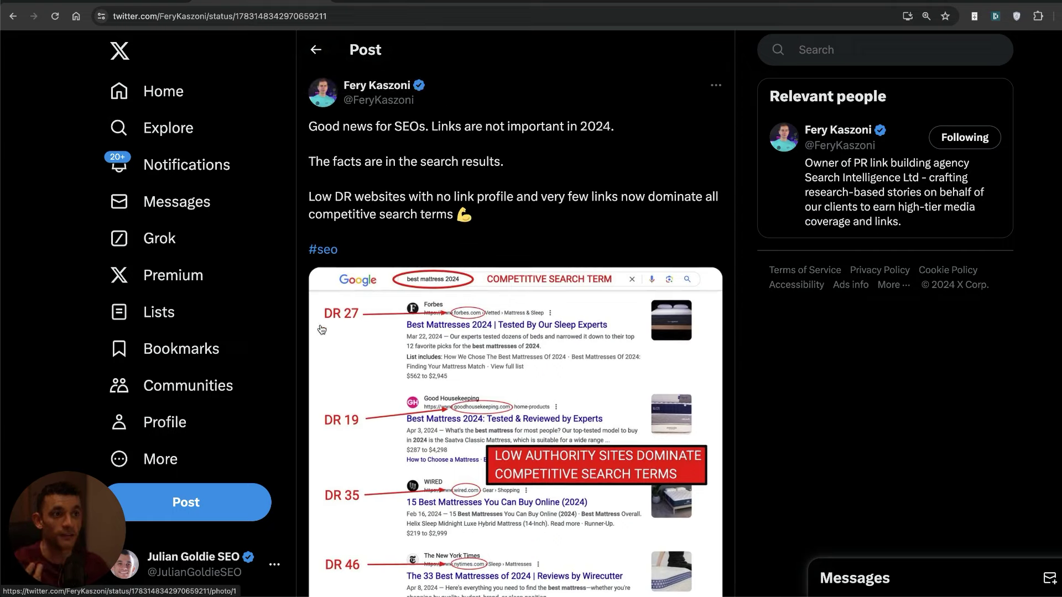
{"action": "scroll", "coordinate": [425, 229], "scroll_direction": "down", "scroll_amount": 2}
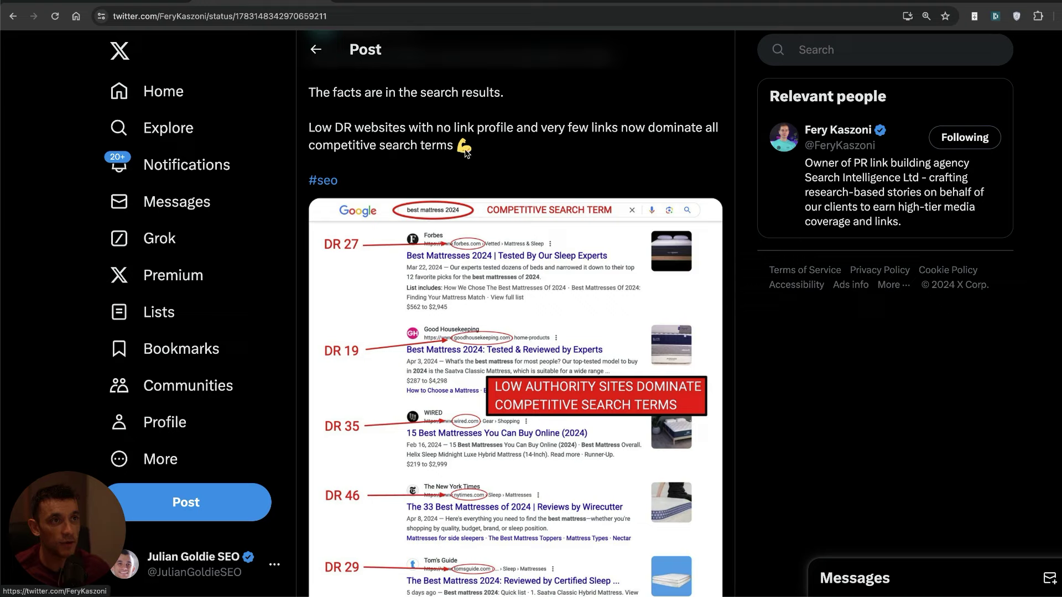
{"action": "scroll", "coordinate": [479, 211], "scroll_direction": "down", "scroll_amount": 3}
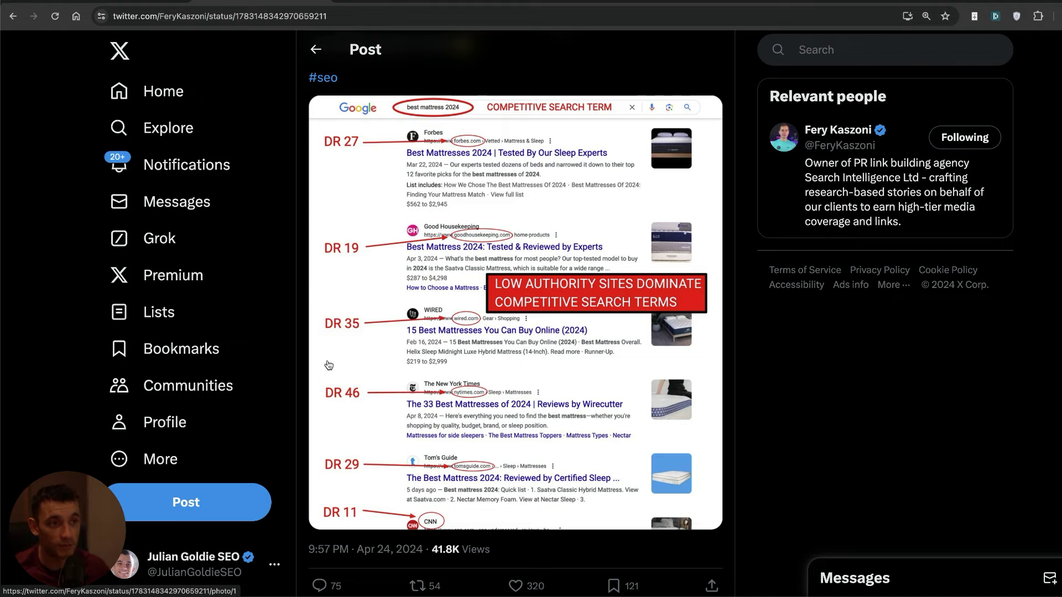
{"action": "scroll", "coordinate": [398, 168], "scroll_direction": "up", "scroll_amount": 3}
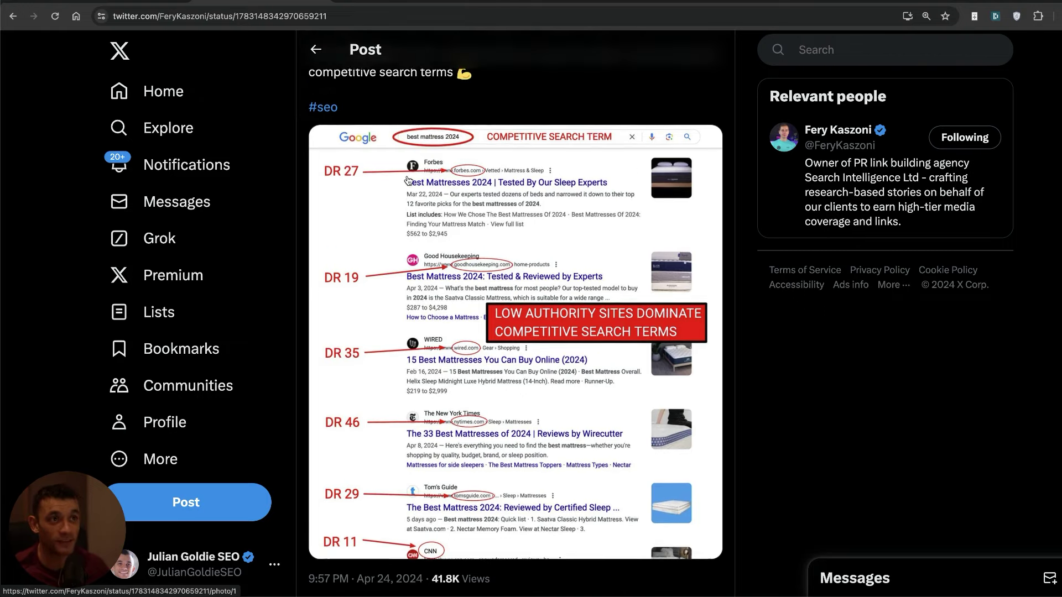
{"action": "scroll", "coordinate": [403, 252], "scroll_direction": "up", "scroll_amount": 3}
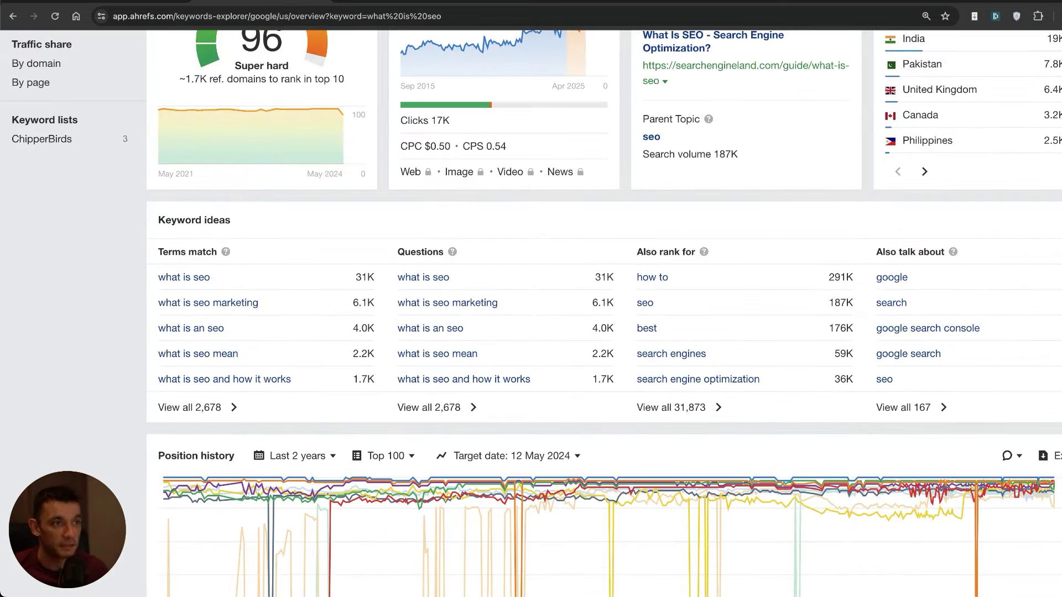
- Filter the 'local seo' matching terms to Lowest DR up to 0 in the top 5
{"action": "scroll", "coordinate": [531, 309], "scroll_direction": "up", "scroll_amount": 5}
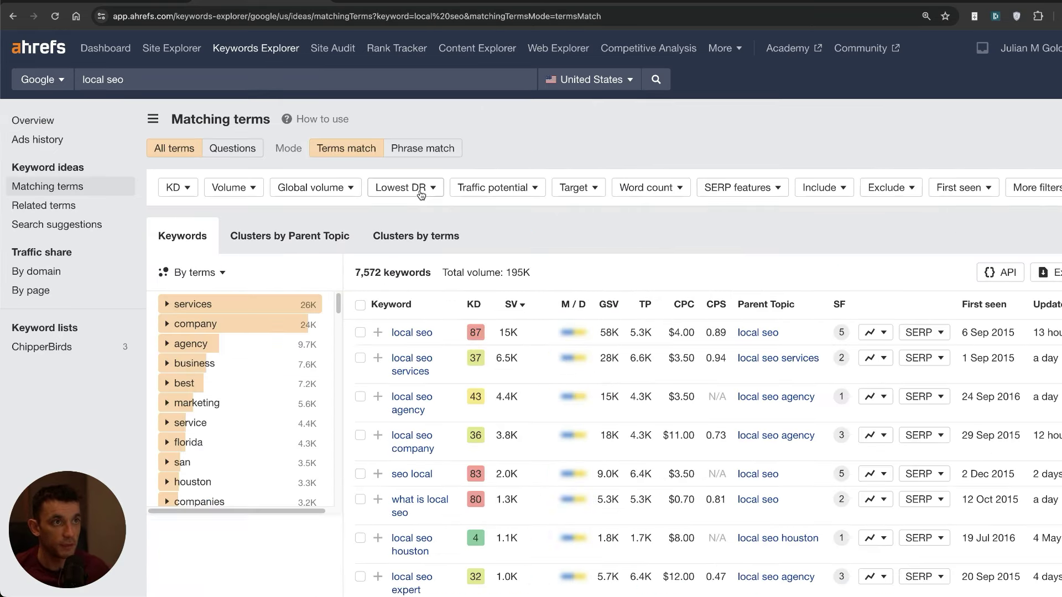
{"action": "left_click", "coordinate": [412, 188]}
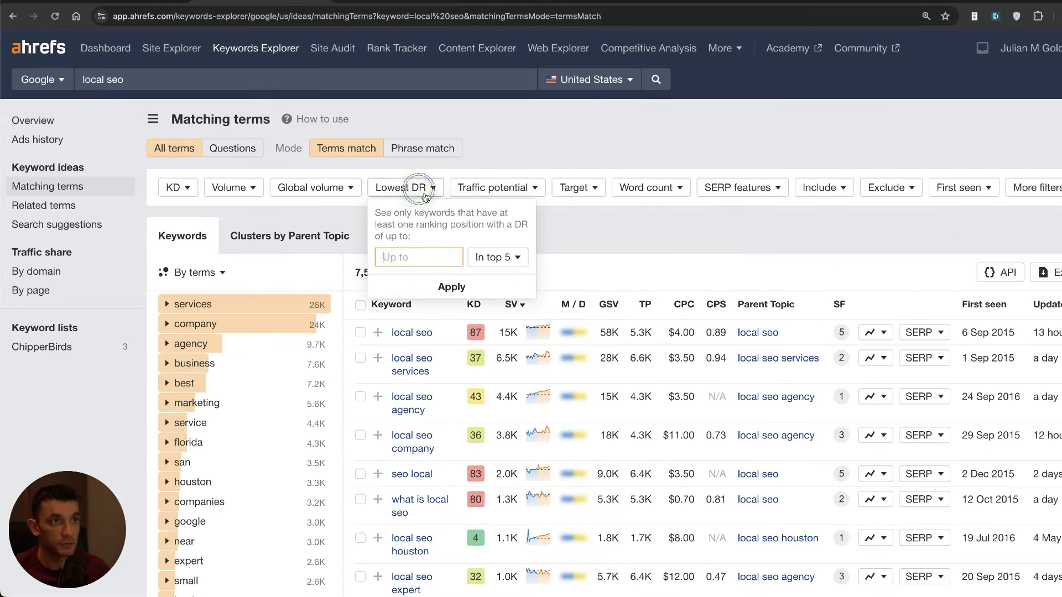
{"action": "type", "text": "0"}
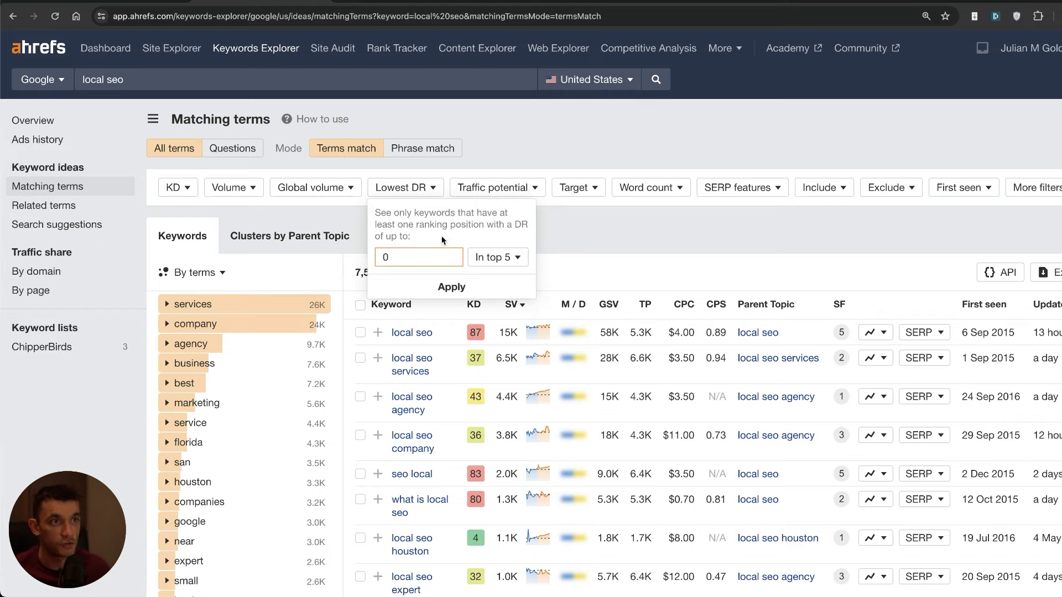
{"action": "left_click", "coordinate": [452, 285]}
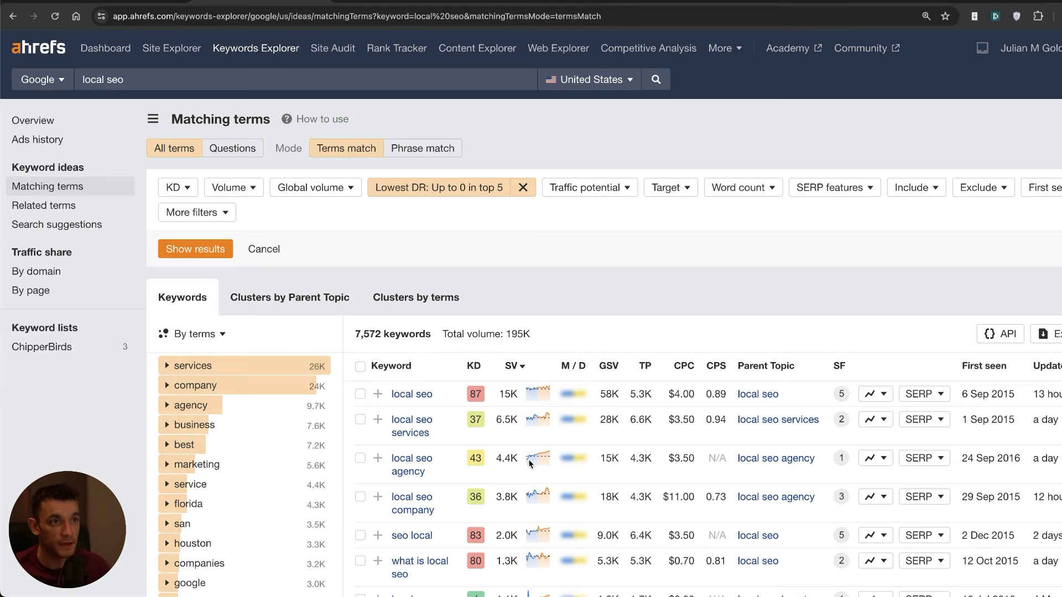
- Show the 92 keywords matching the DR 0 filter and compare them with the 7,500 total
{"action": "left_click", "coordinate": [208, 249]}
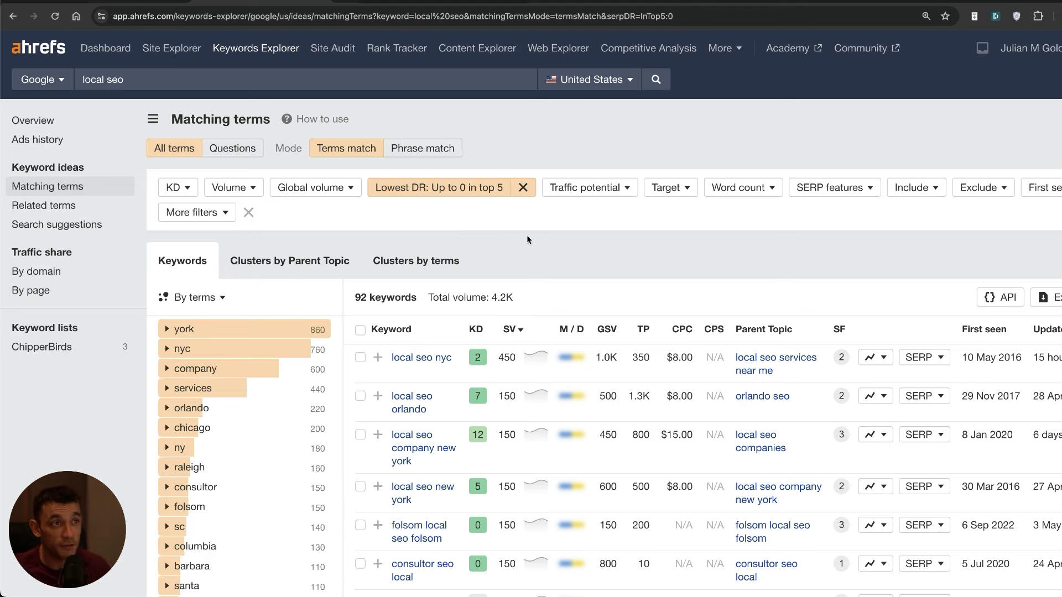
{"action": "left_click_drag", "start_coordinate": [358, 294], "coordinate": [418, 299]}
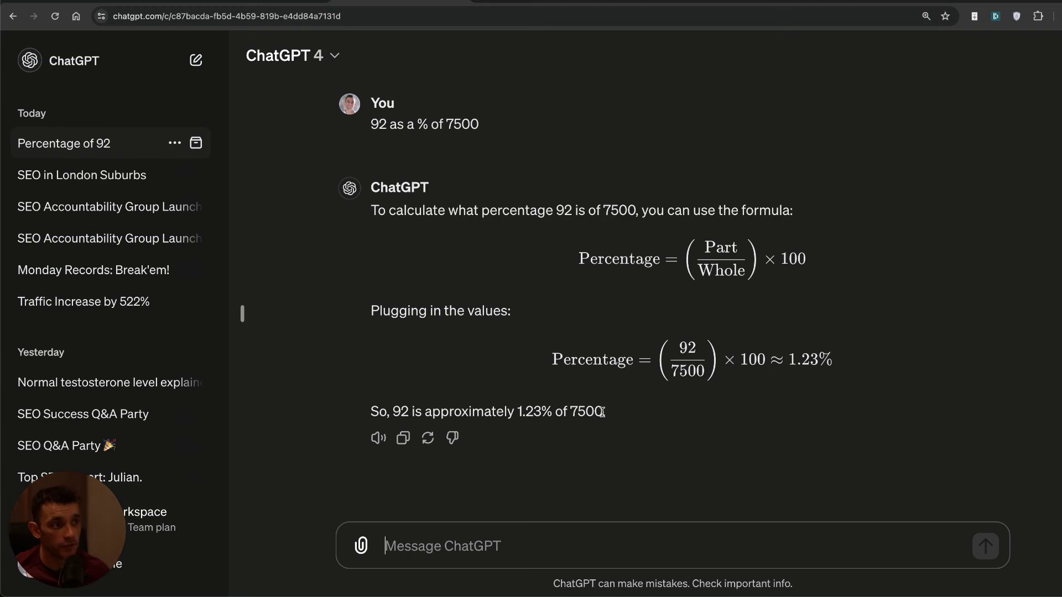
{"action": "left_click_drag", "start_coordinate": [604, 413], "coordinate": [567, 414]}
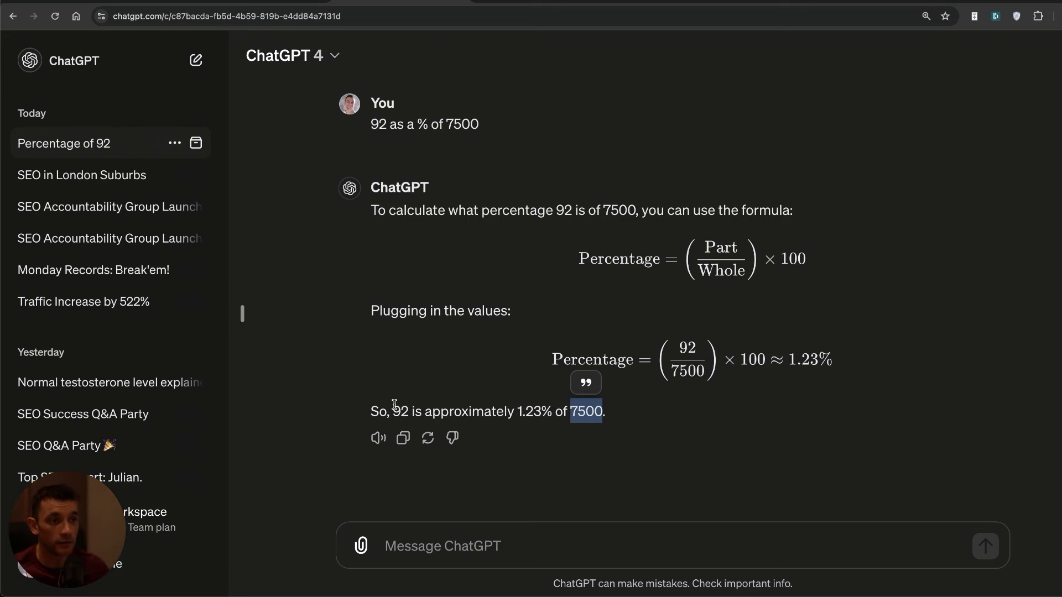
{"action": "left_click_drag", "start_coordinate": [394, 404], "coordinate": [408, 405]}
{"action": "left_click", "coordinate": [525, 410]}
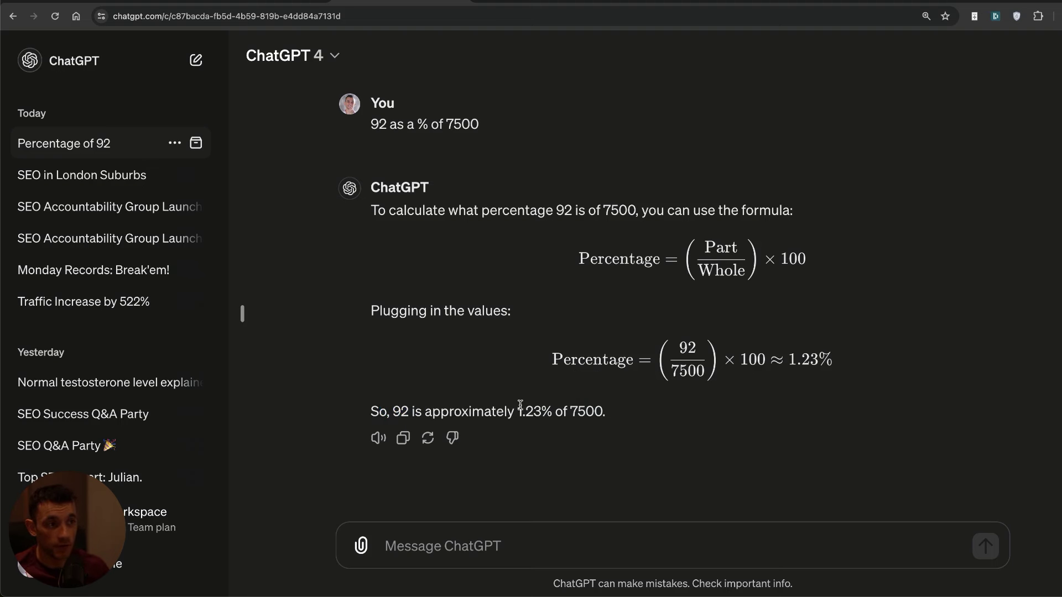
{"action": "left_click_drag", "start_coordinate": [541, 410], "coordinate": [501, 407]}
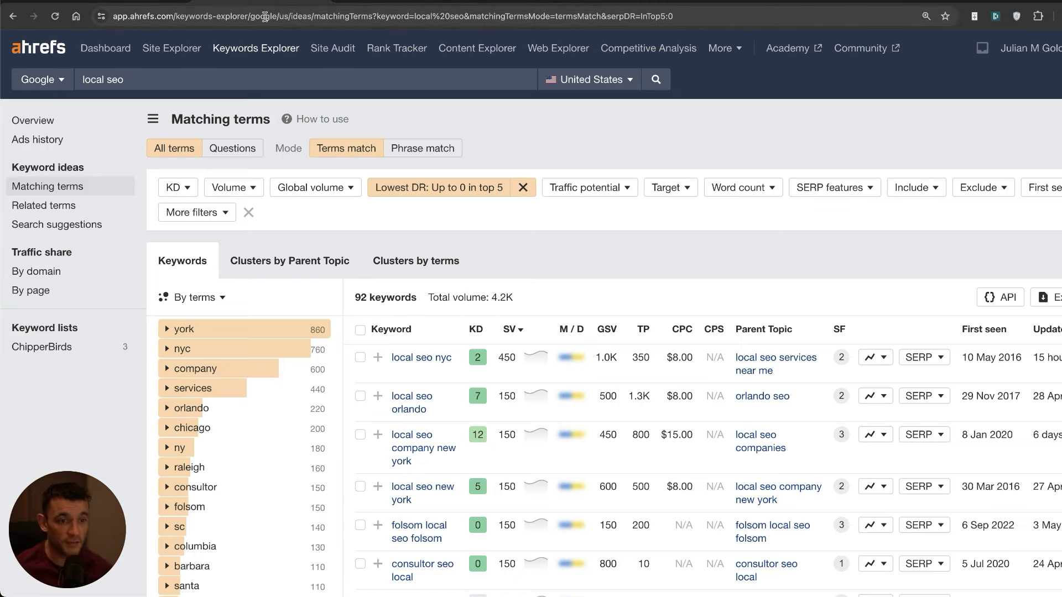
- Copy the link address of localseogigs.com, the top 'local seo nyc' result, and highlight its DR 0
{"action": "scroll", "coordinate": [501, 343], "scroll_direction": "down", "scroll_amount": 2}
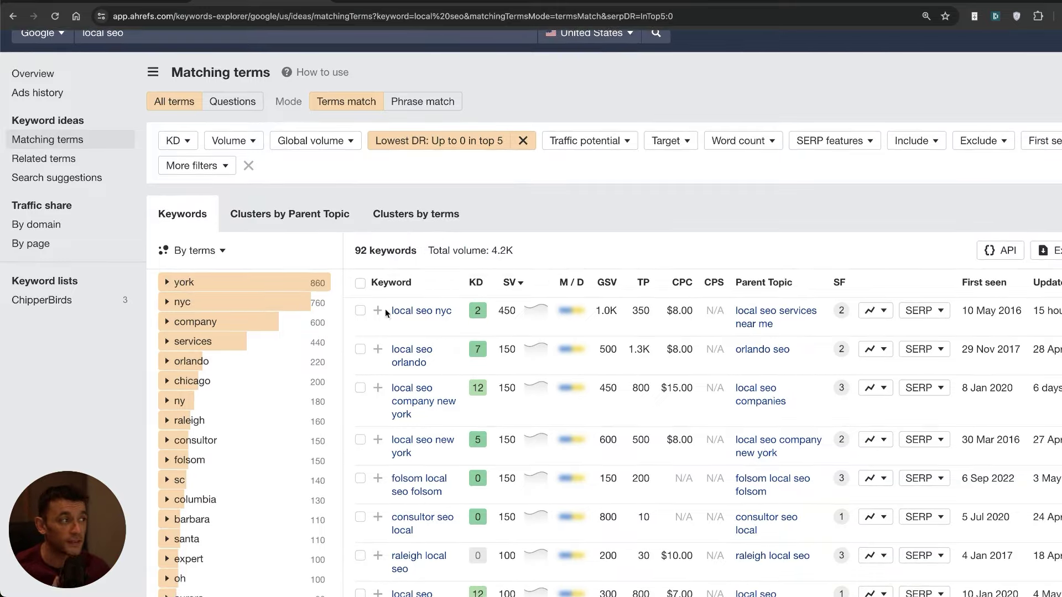
{"action": "scroll", "coordinate": [649, 324], "scroll_direction": "down", "scroll_amount": 2}
{"action": "scroll", "coordinate": [590, 201], "scroll_direction": "up", "scroll_amount": 3}
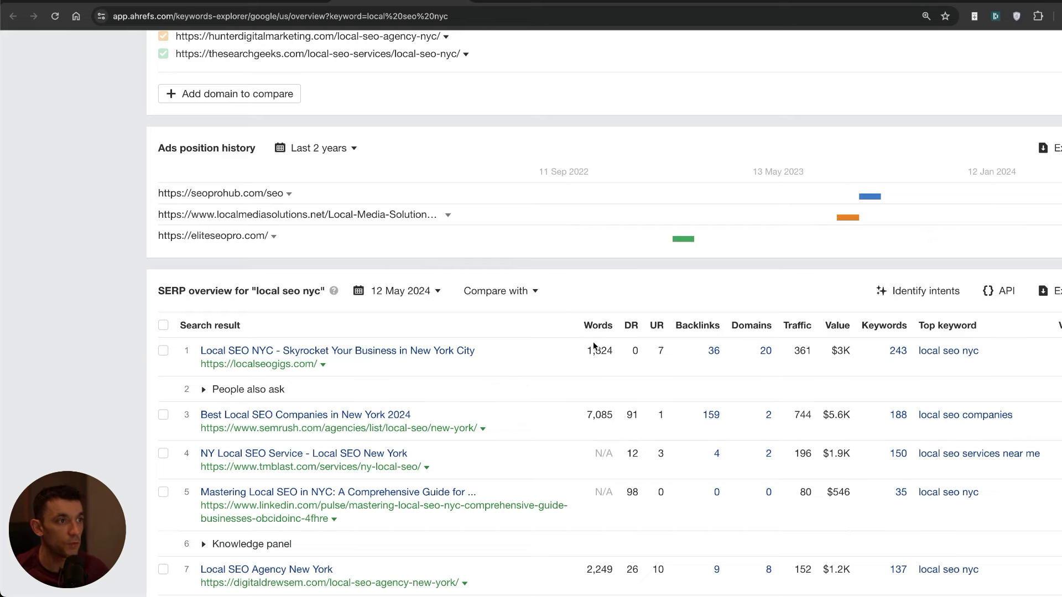
{"action": "scroll", "coordinate": [594, 346], "scroll_direction": "down", "scroll_amount": 6}
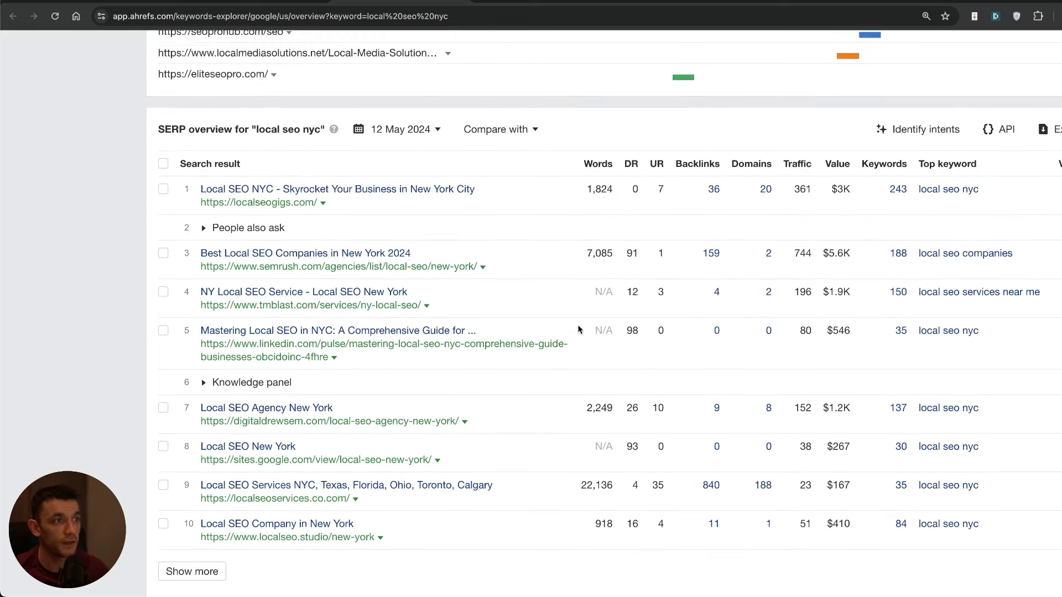
{"action": "right_click", "coordinate": [294, 164]}
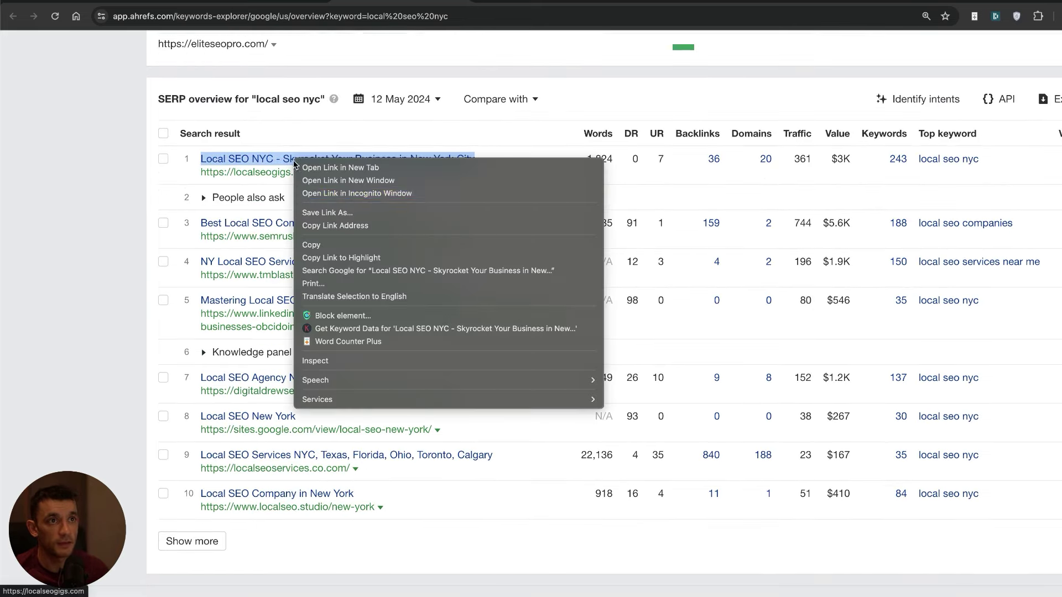
{"action": "left_click", "coordinate": [337, 225]}
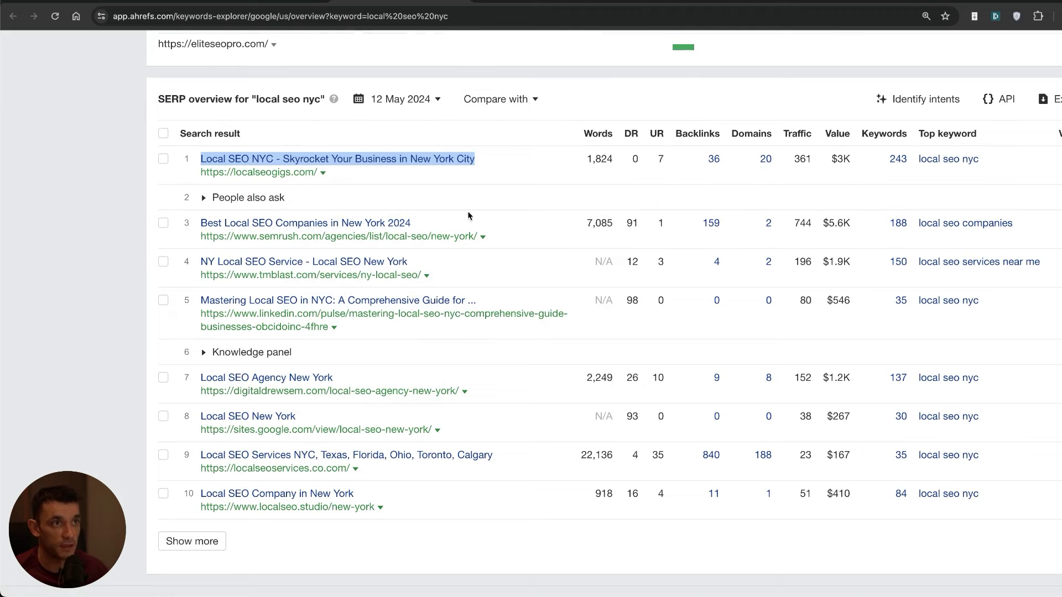
{"action": "scroll", "coordinate": [650, 188], "scroll_direction": "up", "scroll_amount": 1}
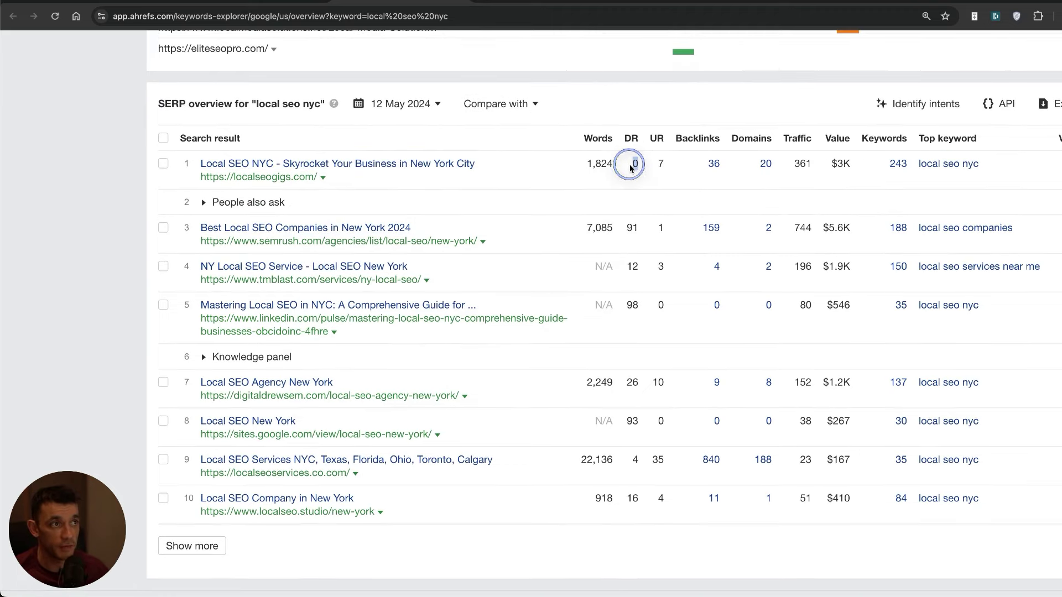
{"action": "left_click_drag", "start_coordinate": [627, 161], "coordinate": [659, 165]}
{"action": "mouse_move", "coordinate": [611, 141]}
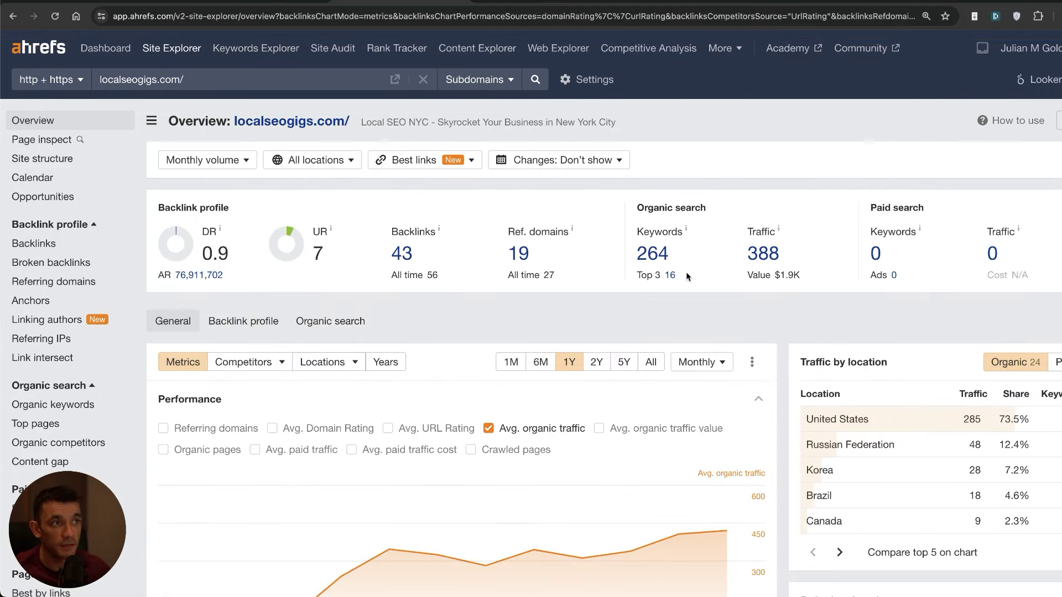
- Highlight localseogigs.com's 264 organic keywords, 0.9 DR, and 388 traffic worth $1.9K
{"action": "left_click_drag", "start_coordinate": [631, 219], "coordinate": [711, 286]}
{"action": "left_click", "coordinate": [717, 301]}
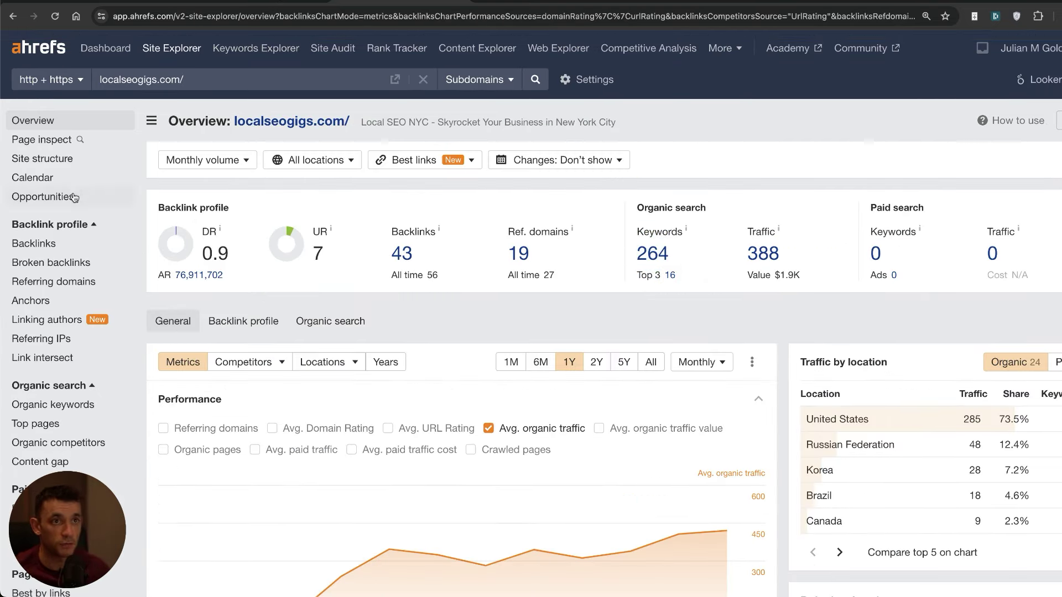
{"action": "left_click", "coordinate": [216, 256]}
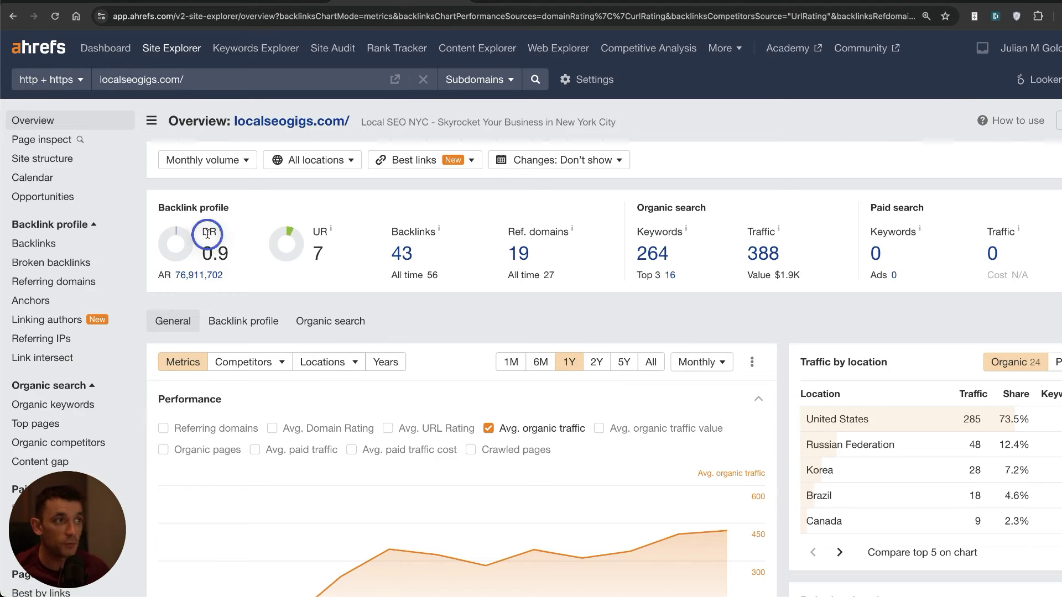
{"action": "left_click", "coordinate": [743, 230]}
{"action": "left_click_drag", "start_coordinate": [743, 230], "coordinate": [824, 272]}
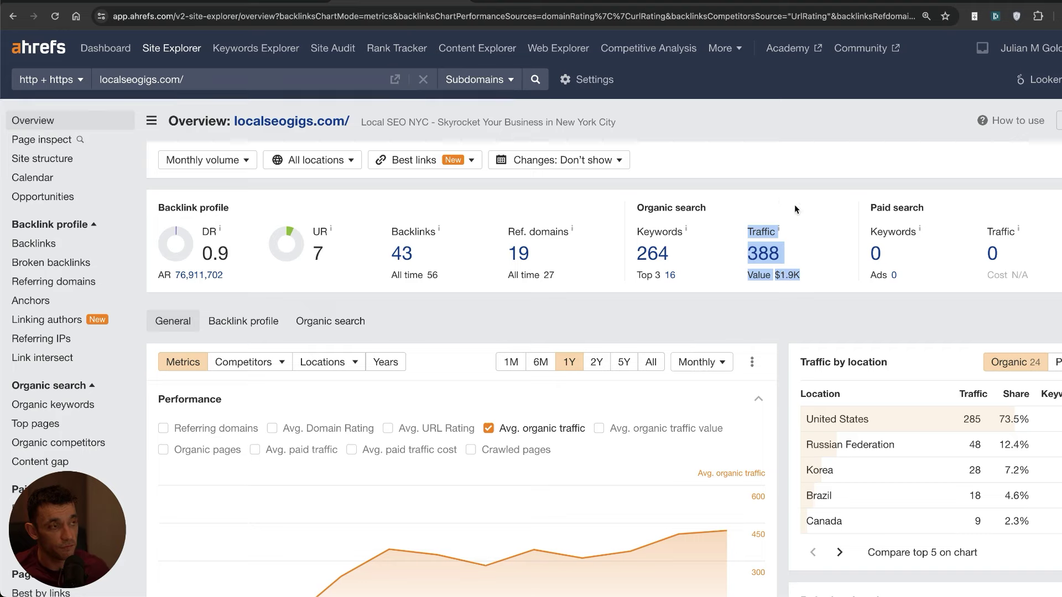
{"action": "scroll", "coordinate": [785, 254], "scroll_direction": "down", "scroll_amount": 3}
- Show five years of traffic history and the 43 backlinks, then return to the filtered local seo terms
{"action": "mouse_move", "coordinate": [198, 450]}
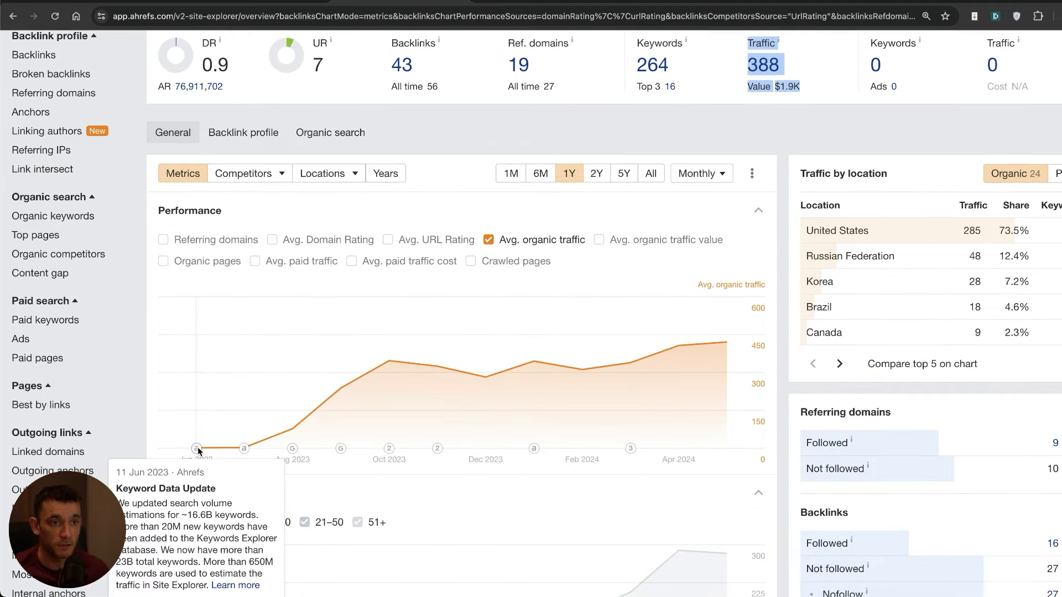
{"action": "left_click", "coordinate": [623, 173]}
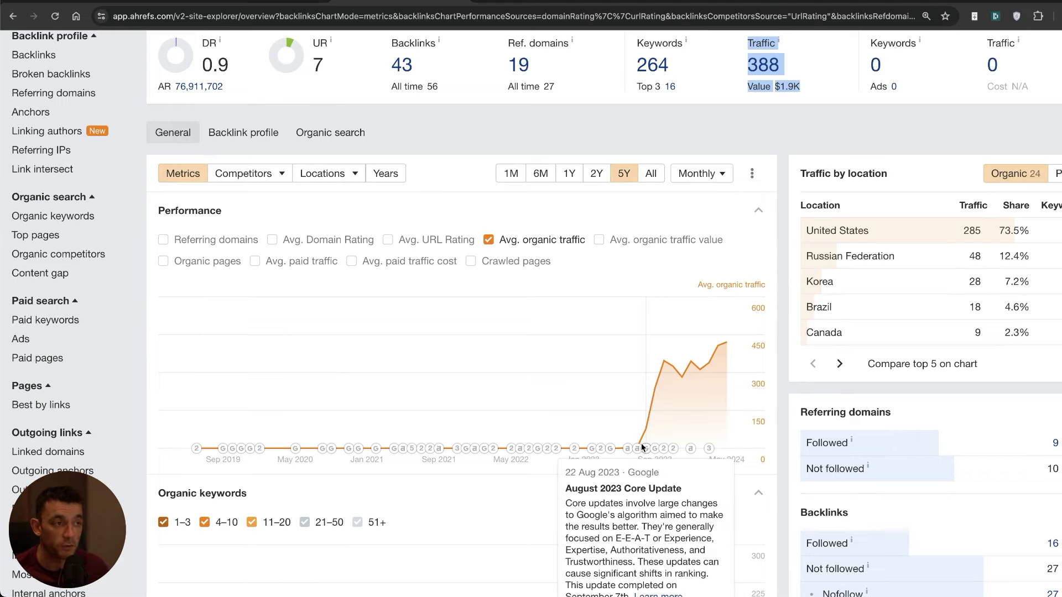
{"action": "scroll", "coordinate": [669, 426], "scroll_direction": "up", "scroll_amount": 3}
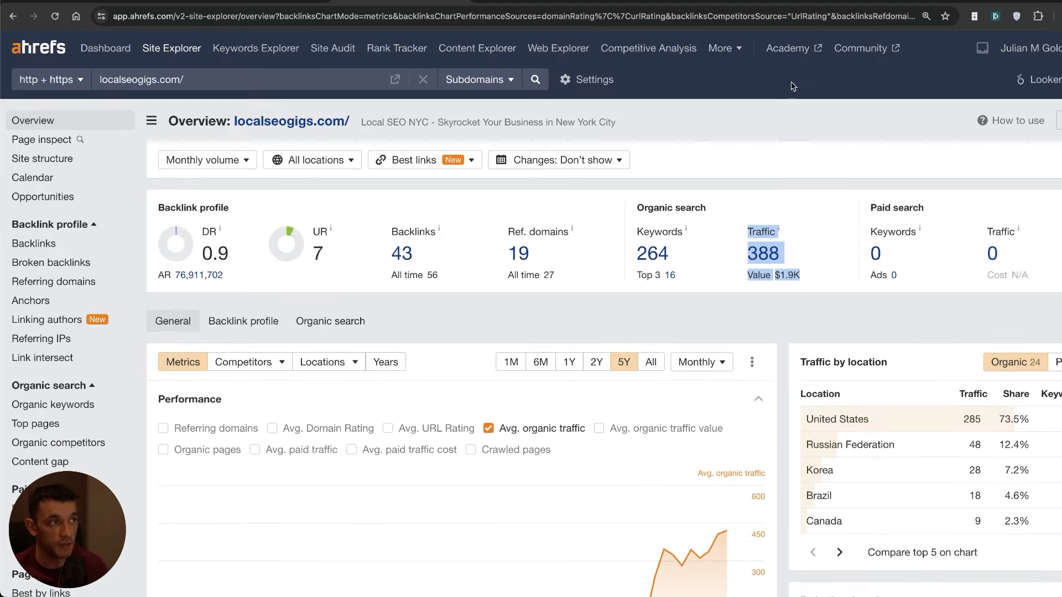
{"action": "left_click", "coordinate": [810, 186]}
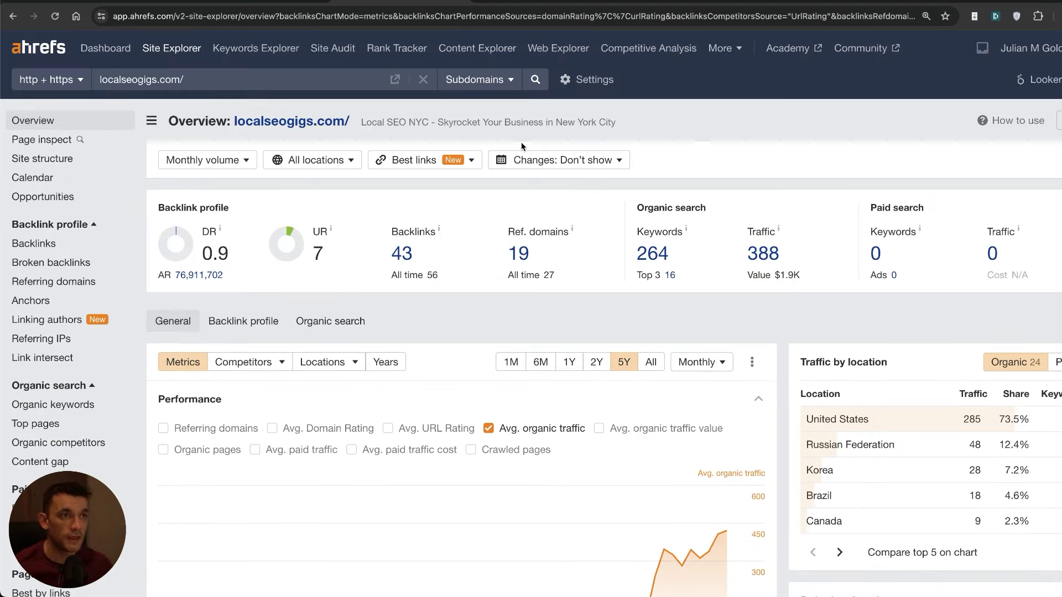
{"action": "left_click_drag", "start_coordinate": [385, 235], "coordinate": [442, 231]}
{"action": "left_click", "coordinate": [457, 254]}
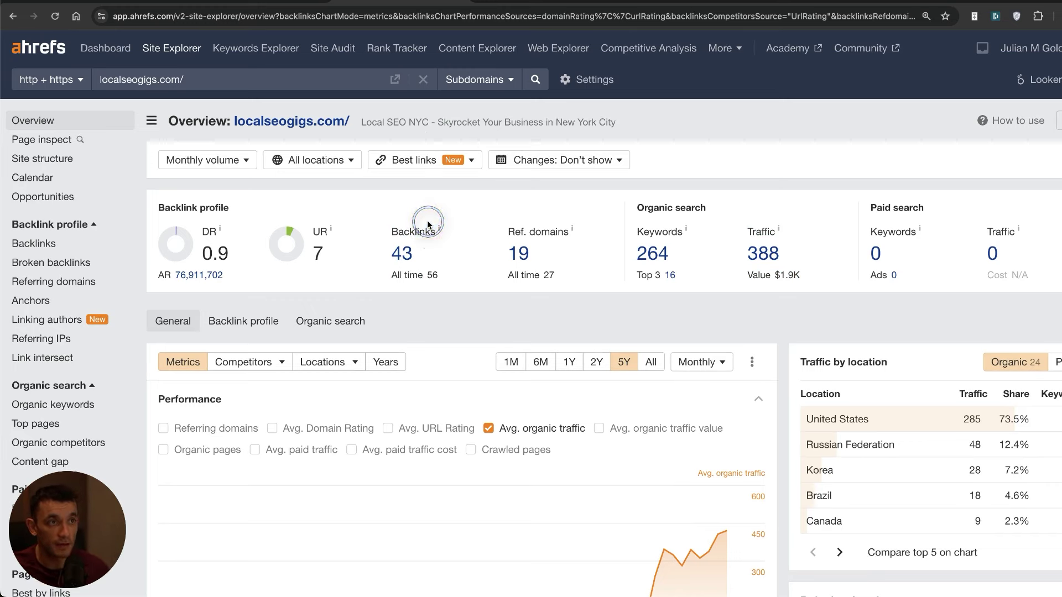
{"action": "left_click", "coordinate": [214, 8]}
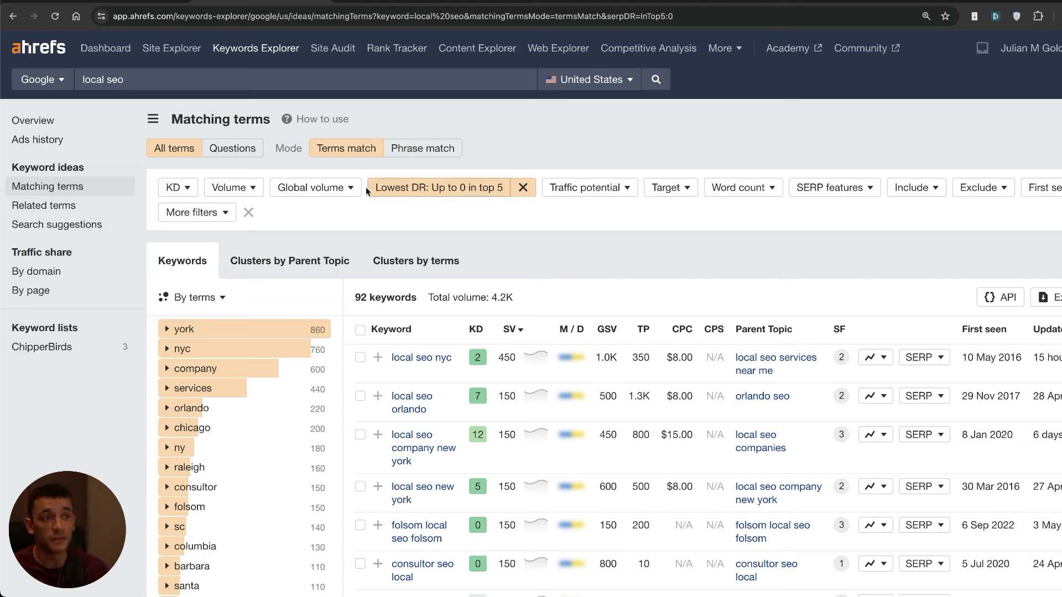
{"action": "key", "text": "ctrl+Tab"}
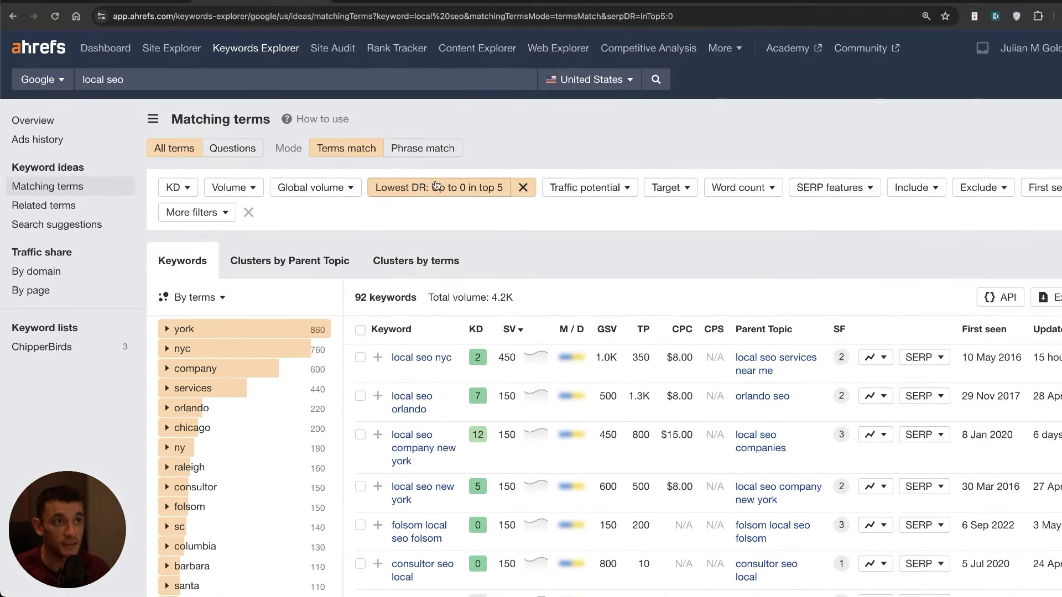
- Switch to GoHighLevel's FREE SEO Course outline and scroll down to the SEO Link Building lessons
{"action": "left_click", "coordinate": [271, 50]}
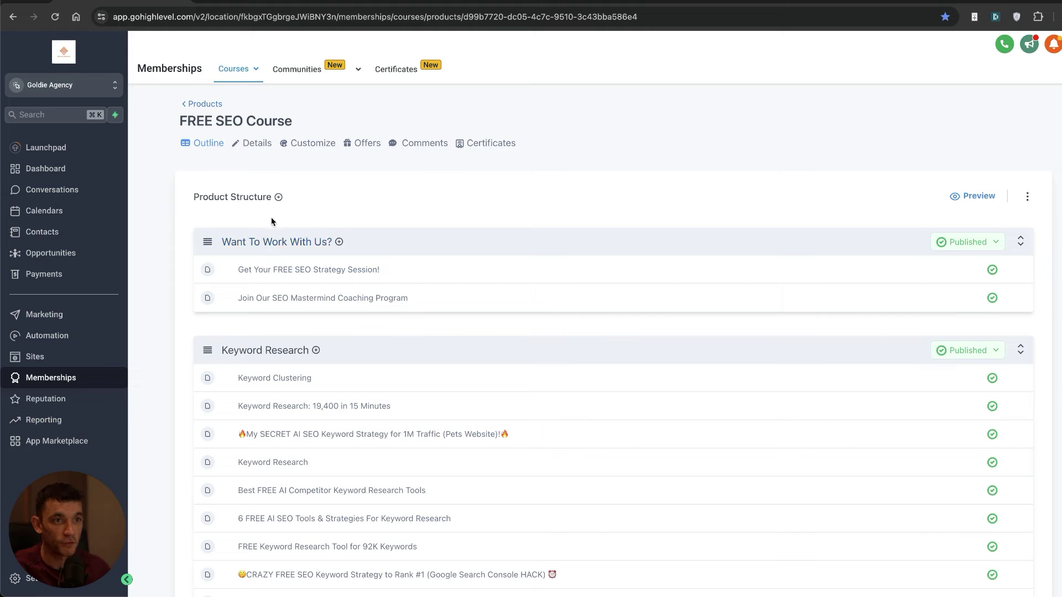
{"action": "scroll", "coordinate": [324, 476], "scroll_direction": "down", "scroll_amount": 5}
{"action": "scroll", "coordinate": [332, 453], "scroll_direction": "down", "scroll_amount": 1}
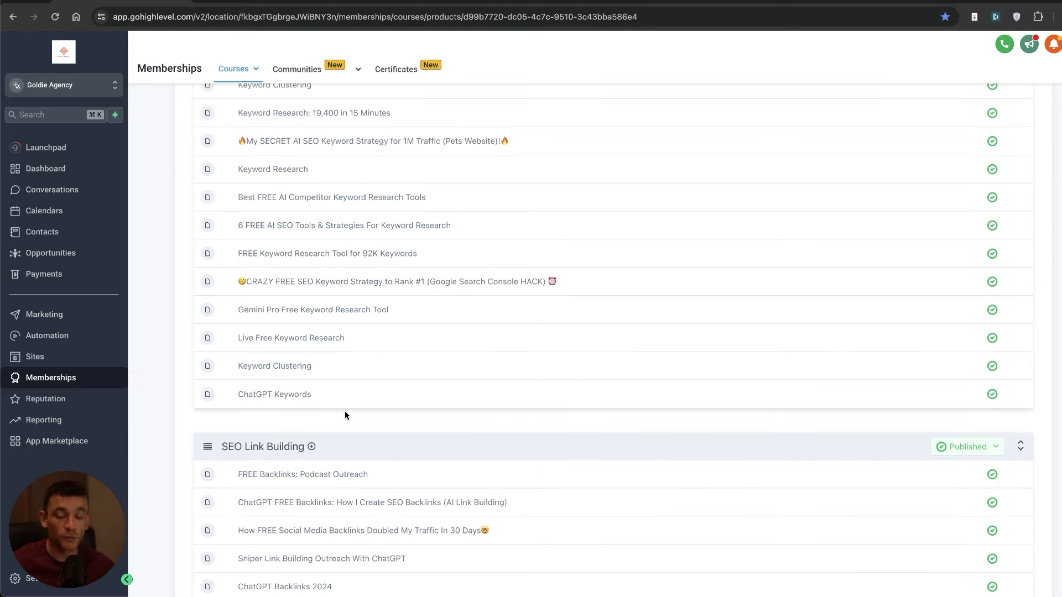
{"action": "scroll", "coordinate": [343, 416], "scroll_direction": "down", "scroll_amount": 5}
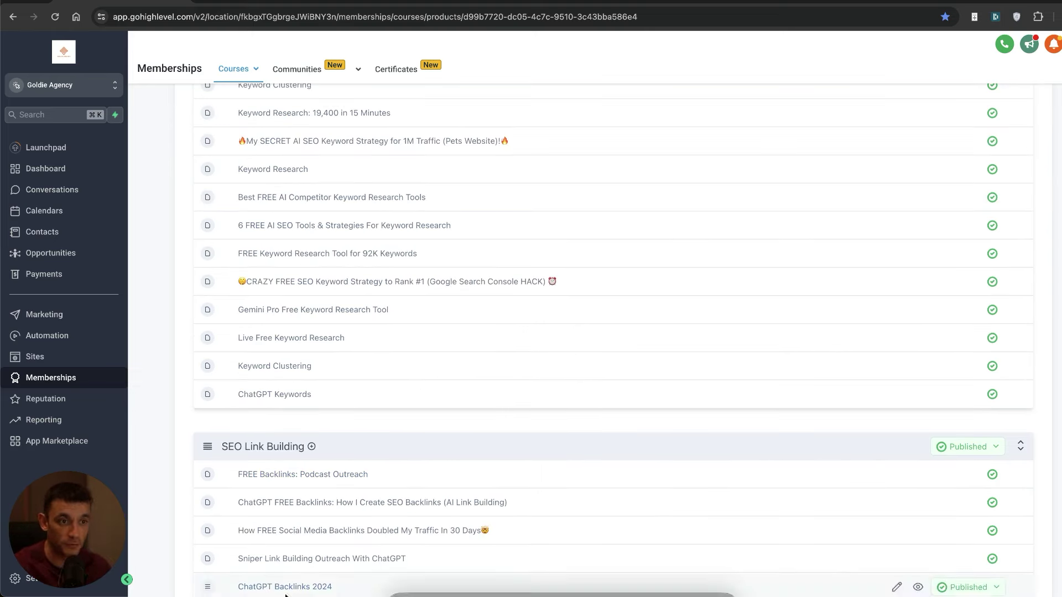
{"action": "scroll", "coordinate": [382, 331], "scroll_direction": "down", "scroll_amount": 1}
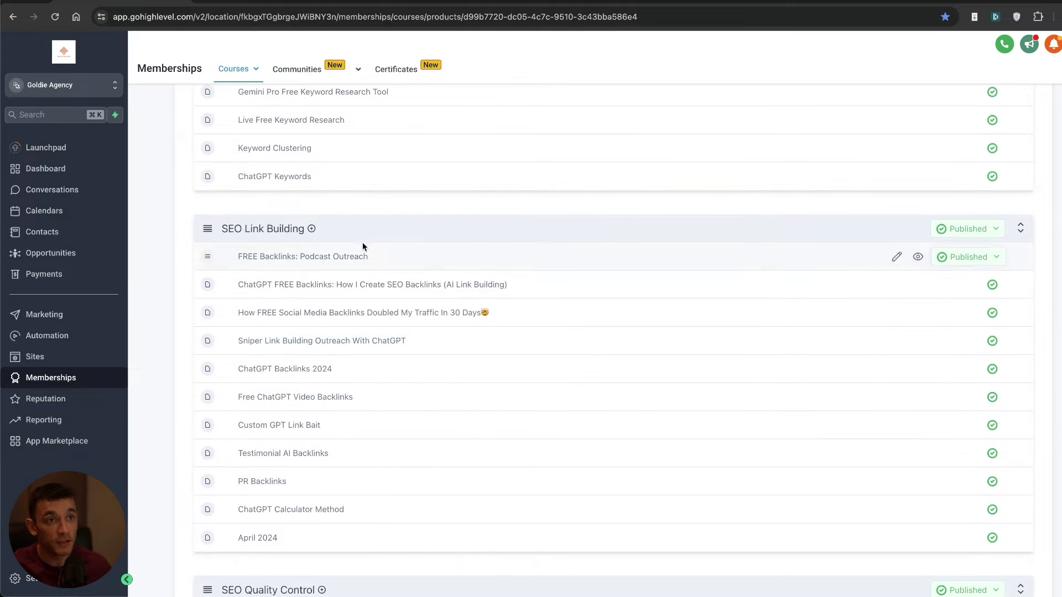
{"action": "scroll", "coordinate": [260, 221], "scroll_direction": "down", "scroll_amount": 1}
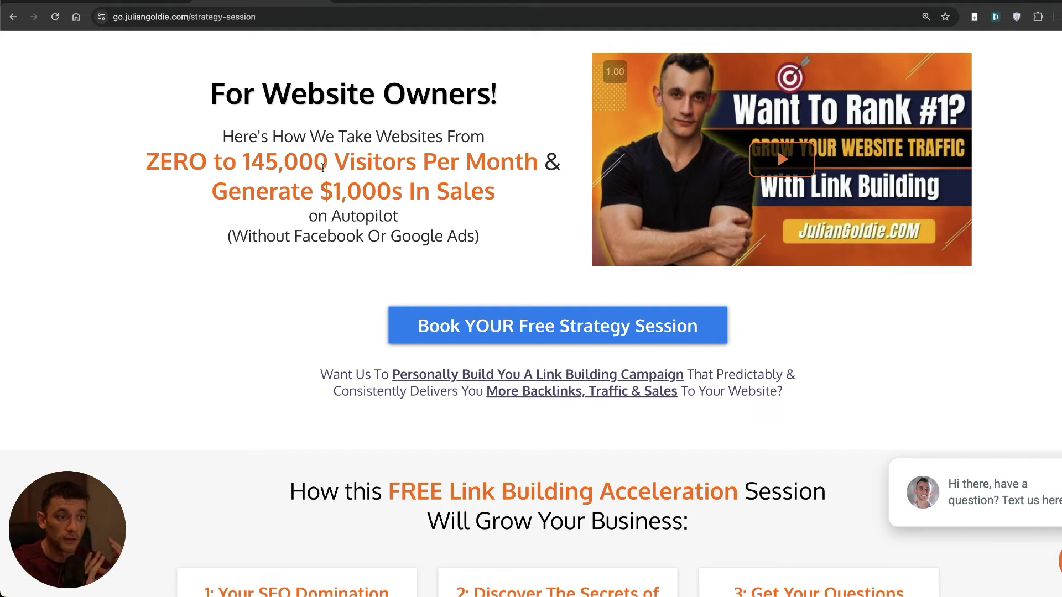
- Highlight the strategy-session benefit headings, including 'Get Your Questions Answered', and the hero text
{"action": "scroll", "coordinate": [323, 167], "scroll_direction": "down", "scroll_amount": 6}
{"action": "left_click_drag", "start_coordinate": [451, 256], "coordinate": [659, 289]}
{"action": "left_click", "coordinate": [586, 262]}
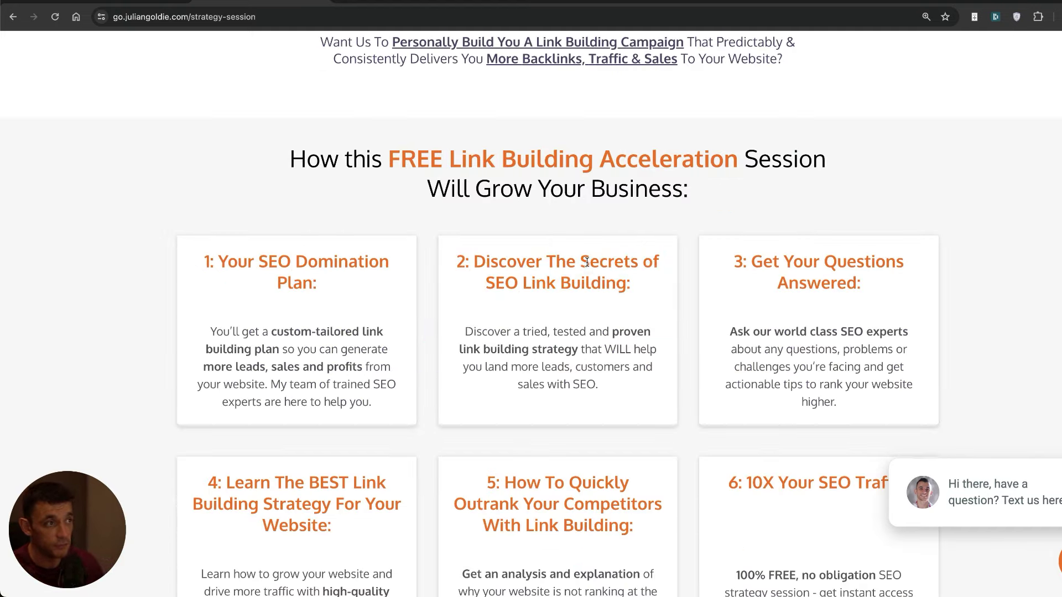
{"action": "left_click_drag", "start_coordinate": [719, 259], "coordinate": [901, 298]}
{"action": "left_click", "coordinate": [772, 261]}
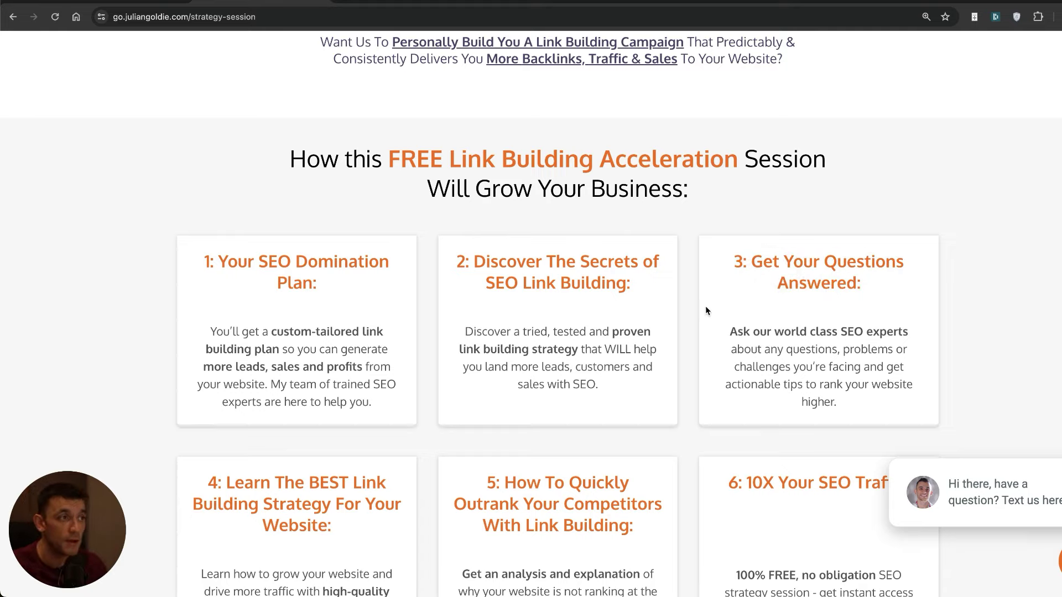
{"action": "scroll", "coordinate": [705, 308], "scroll_direction": "up", "scroll_amount": 6}
{"action": "left_click_drag", "start_coordinate": [190, 88], "coordinate": [530, 283]}
{"action": "left_click", "coordinate": [529, 283]}
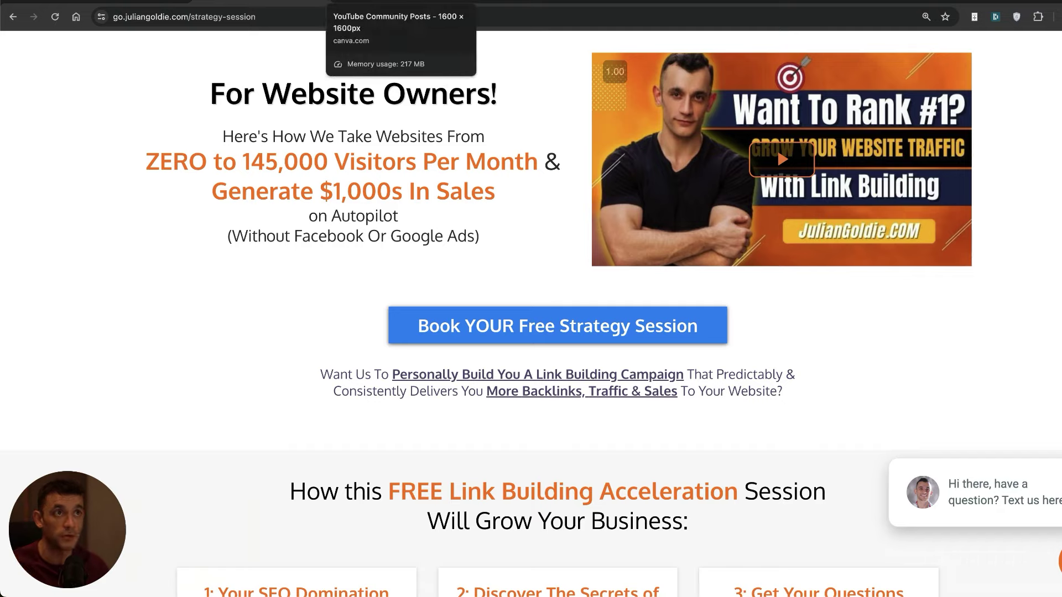
- Switch to the Canva 'YouTube Community Posts' design and scroll through it
{"action": "left_click", "coordinate": [382, 7]}
{"action": "scroll", "coordinate": [542, 146], "scroll_direction": "down", "scroll_amount": 5}
{"action": "scroll", "coordinate": [520, 265], "scroll_direction": "up", "scroll_amount": 5}
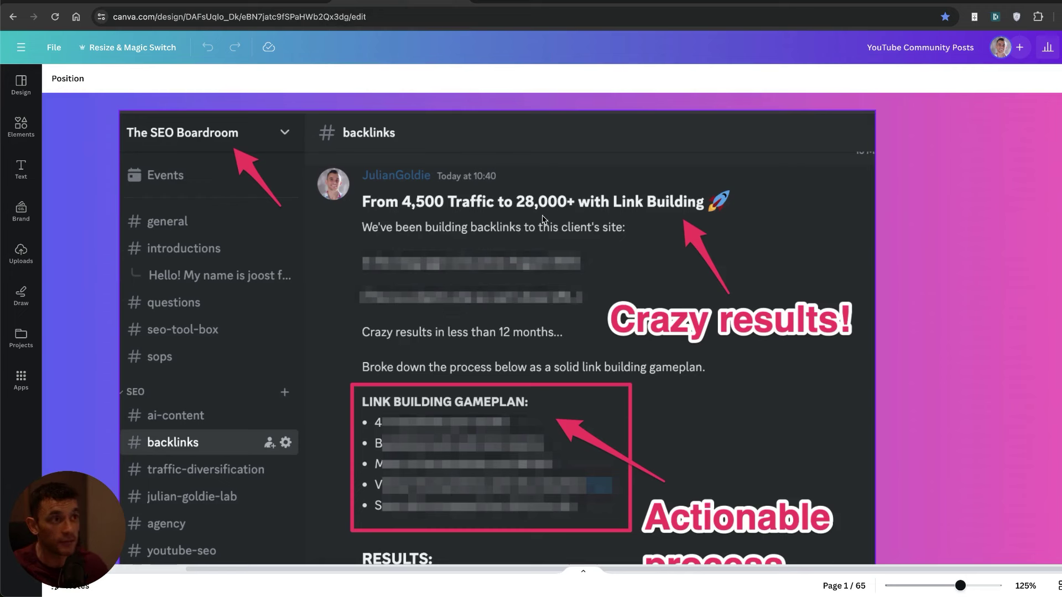
- Review the Canva post's gameplan and RESULTS traffic chart, then return to the 'For Website Owners!' strategy-session page
{"action": "scroll", "coordinate": [633, 283], "scroll_direction": "down", "scroll_amount": 2}
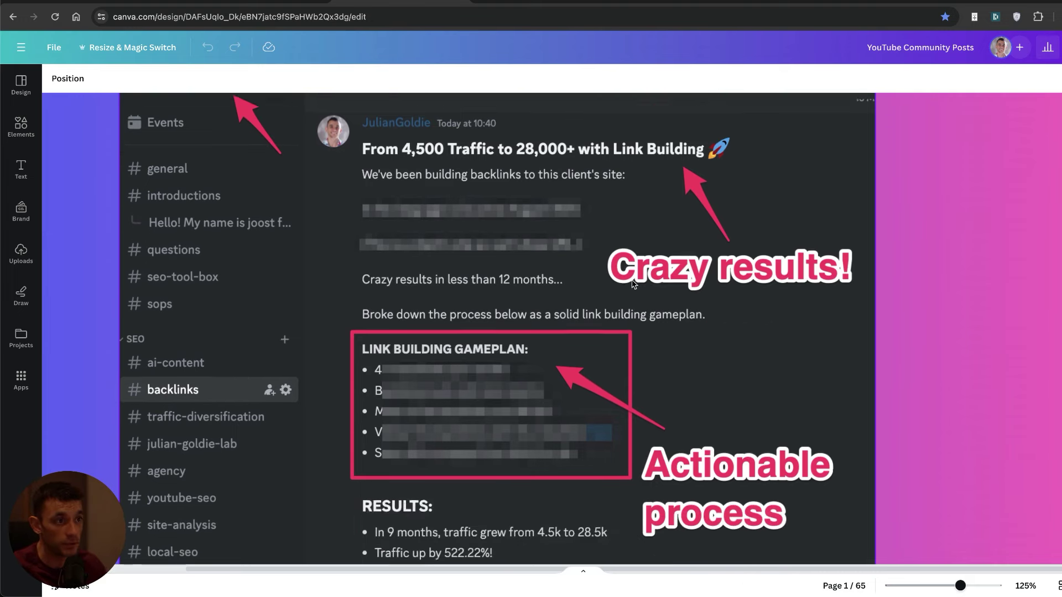
{"action": "scroll", "coordinate": [633, 283], "scroll_direction": "down", "scroll_amount": 10}
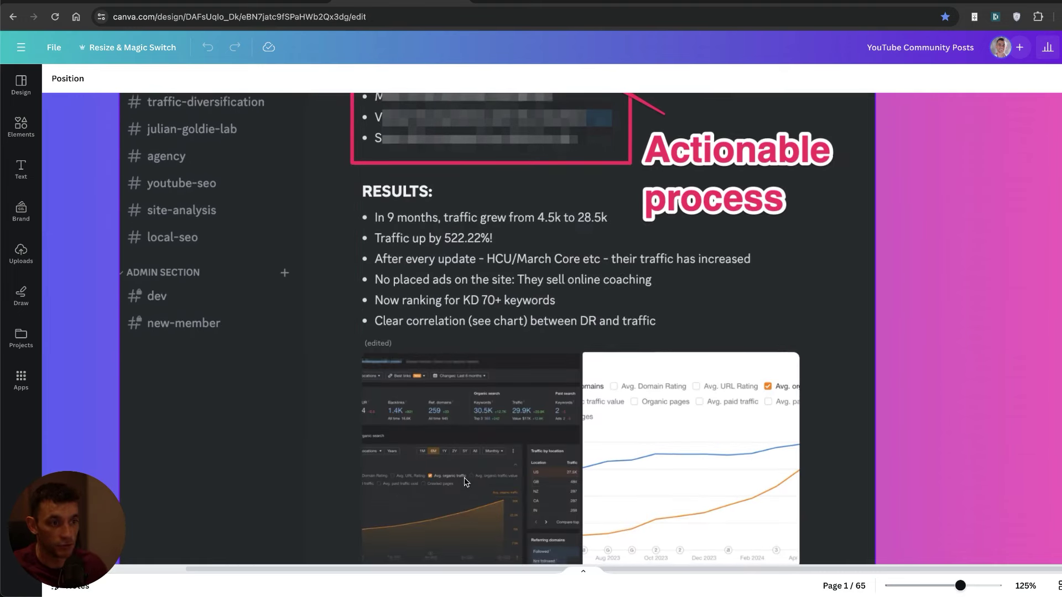
{"action": "scroll", "coordinate": [465, 481], "scroll_direction": "up", "scroll_amount": 5}
{"action": "scroll", "coordinate": [700, 415], "scroll_direction": "down", "scroll_amount": 6}
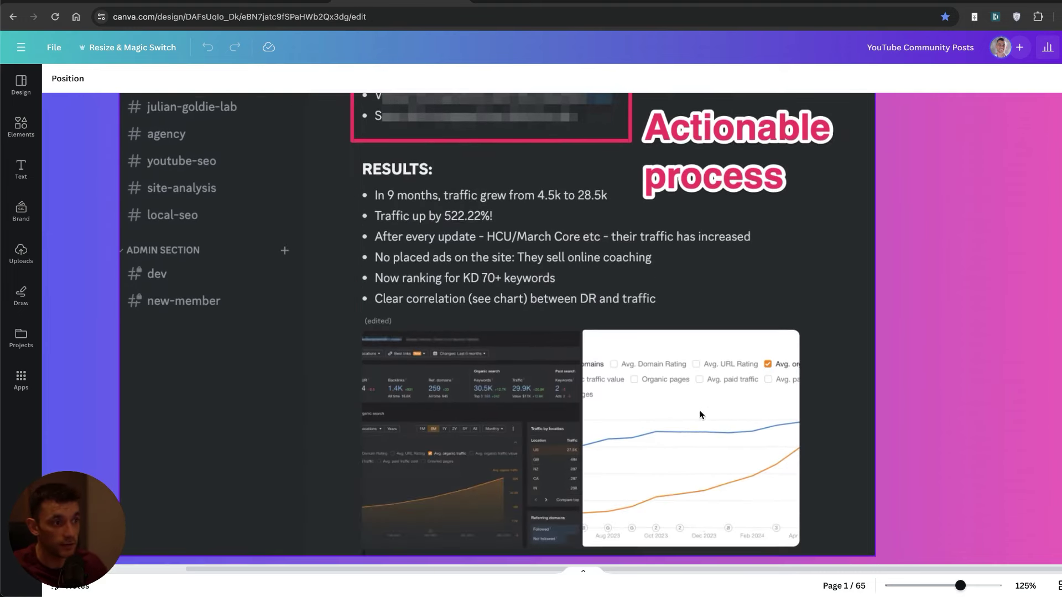
{"action": "scroll", "coordinate": [711, 440], "scroll_direction": "up", "scroll_amount": 8}
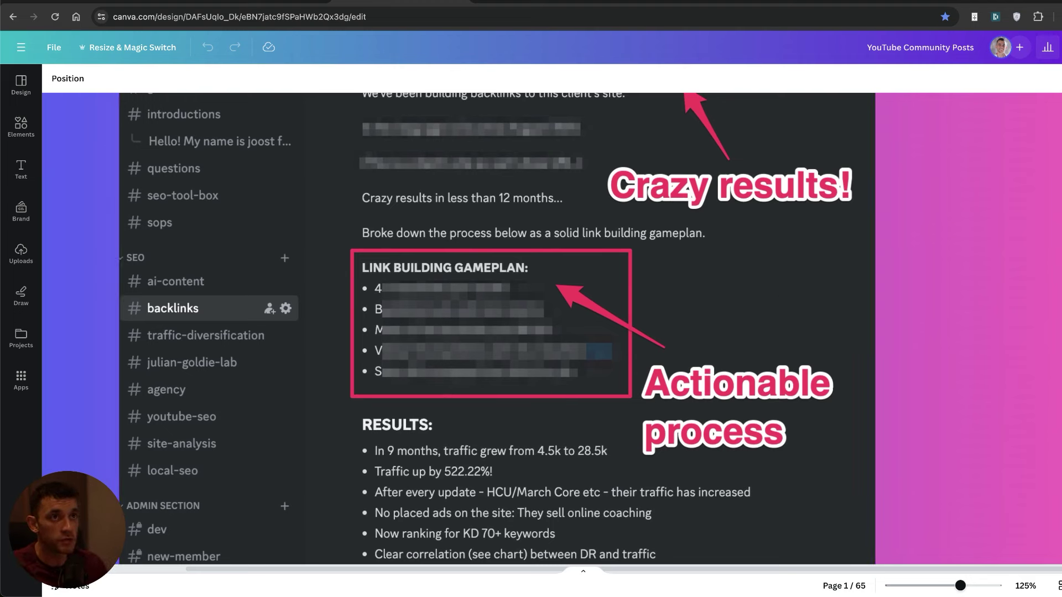
{"action": "left_click", "coordinate": [260, 5]}
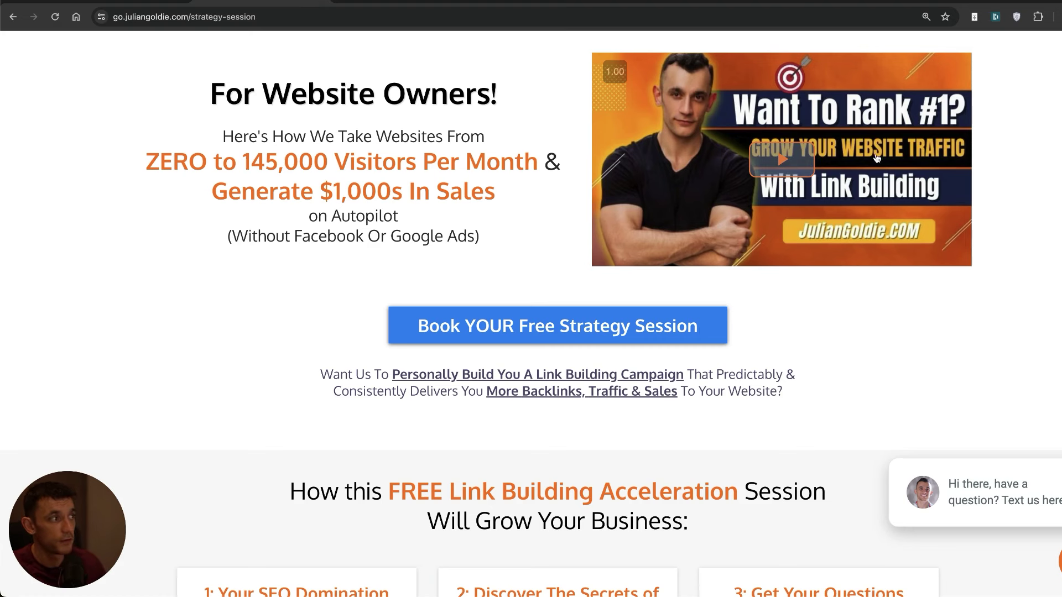